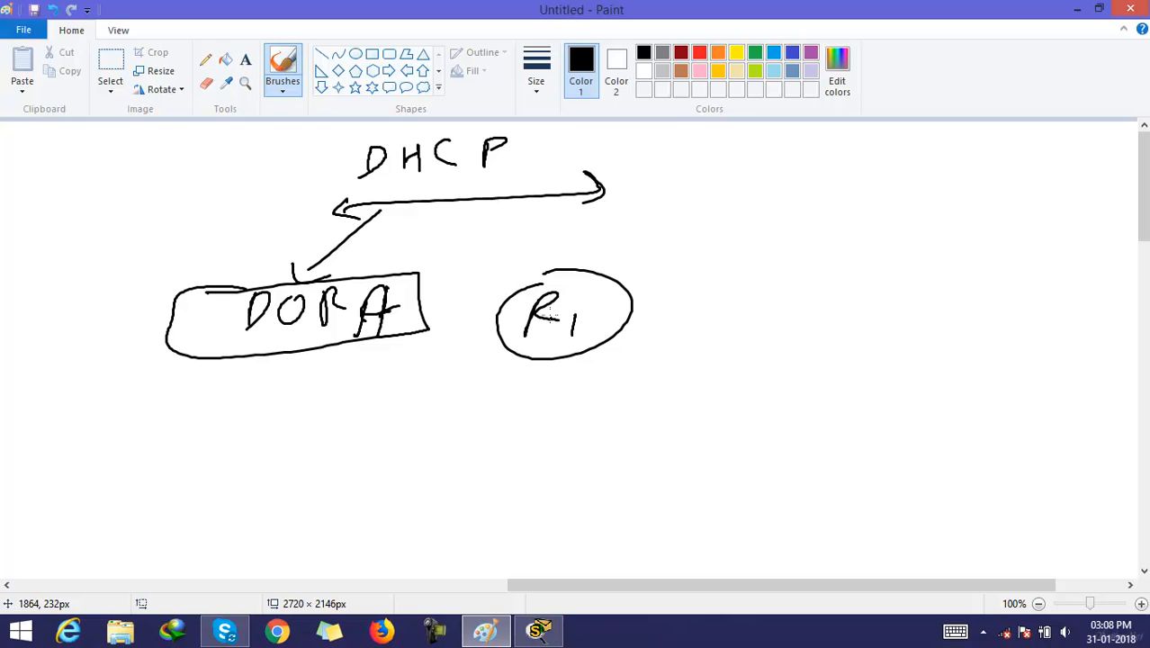
Step: Draw an arrow from the R1 circle and handwrite "Pool (IP-Pool)" at its tip
drag(526, 201, 574, 210)
mouse_move(619, 308)
mouse_down()
mouse_move(770, 244)
mouse_move(765, 259)
mouse_move(802, 258)
mouse_up()
mouse_move(804, 227)
mouse_down()
mouse_move(811, 240)
mouse_move(876, 223)
mouse_move(879, 243)
mouse_up()
mouse_move(943, 212)
mouse_down()
mouse_move(924, 253)
mouse_move(937, 263)
mouse_up()
mouse_move(960, 224)
mouse_down()
mouse_move(985, 249)
mouse_move(1060, 236)
mouse_move(1075, 262)
mouse_move(1099, 230)
mouse_move(1075, 280)
mouse_up()
Step: Handwrite the network 10.0.0.0/24 beneath Pool with a linking arrow and bracket, and outline the address
mouse_move(800, 272)
mouse_down()
mouse_move(782, 326)
mouse_move(817, 335)
mouse_move(804, 403)
mouse_move(891, 416)
mouse_up()
mouse_move(868, 339)
mouse_down()
mouse_move(900, 358)
mouse_move(1026, 349)
mouse_move(1015, 376)
mouse_up()
mouse_move(1042, 350)
mouse_down()
mouse_move(1067, 369)
mouse_move(1104, 359)
mouse_move(1089, 373)
mouse_up()
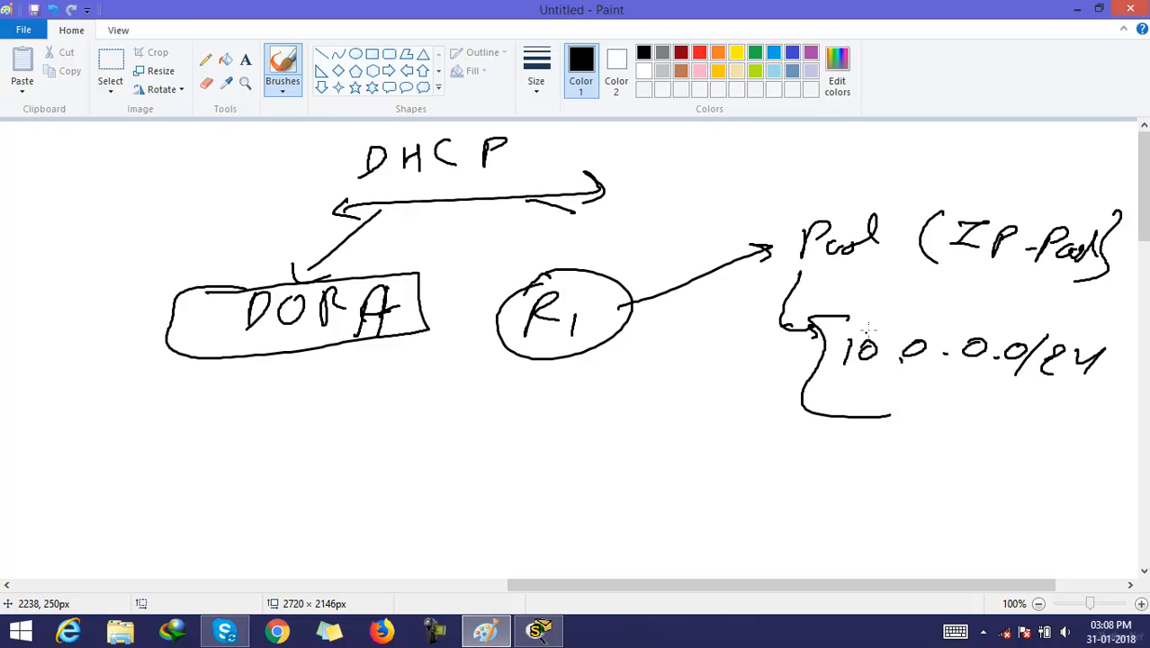
mouse_move(869, 306)
mouse_down()
mouse_move(820, 378)
mouse_move(1125, 396)
mouse_up()
scroll(894, 303, down, 5)
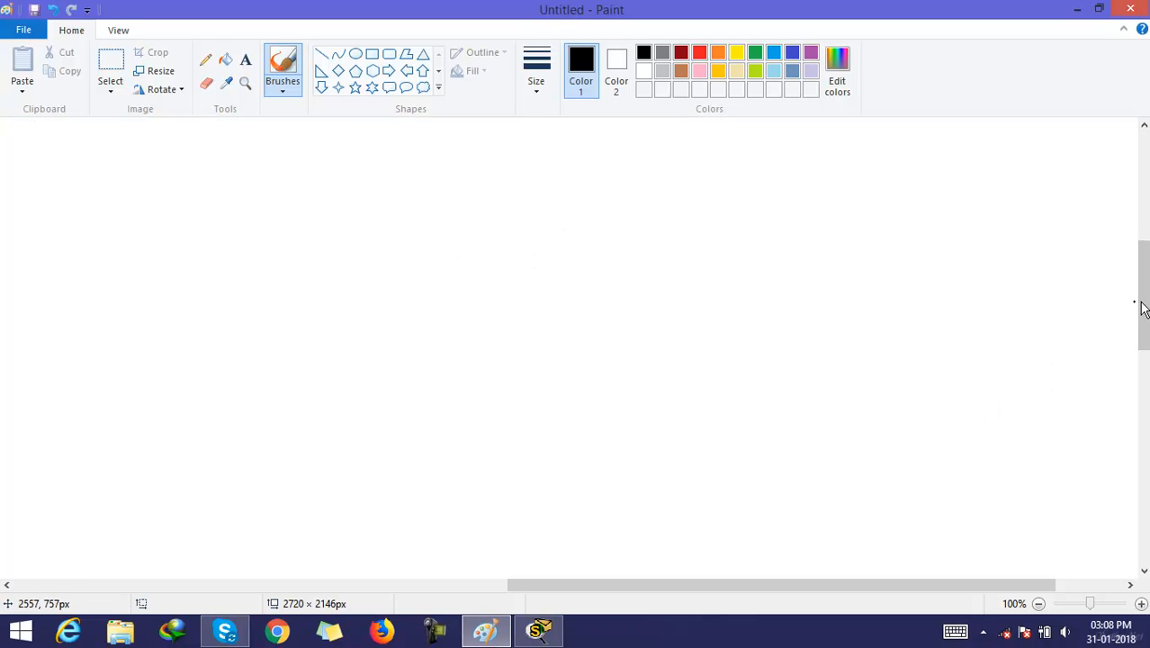
drag(1141, 295, 1131, 193)
mouse_move(906, 314)
mouse_down()
mouse_move(863, 314)
mouse_move(942, 390)
mouse_move(1140, 340)
mouse_move(955, 310)
mouse_move(862, 313)
mouse_up()
Step: Handwrite "253" and a boxed "Valid IP" below the network address, and link the box to Pool with an arrow
mouse_move(944, 409)
mouse_down()
mouse_move(951, 437)
mouse_move(934, 474)
mouse_move(976, 475)
mouse_up()
mouse_move(860, 511)
mouse_down()
mouse_move(896, 506)
mouse_move(920, 529)
mouse_move(955, 532)
mouse_move(993, 494)
mouse_move(1032, 527)
mouse_move(1051, 513)
mouse_move(1089, 542)
mouse_move(821, 519)
mouse_move(1109, 470)
mouse_up()
mouse_move(851, 268)
mouse_down()
mouse_move(729, 464)
mouse_move(824, 486)
mouse_move(809, 506)
mouse_up()
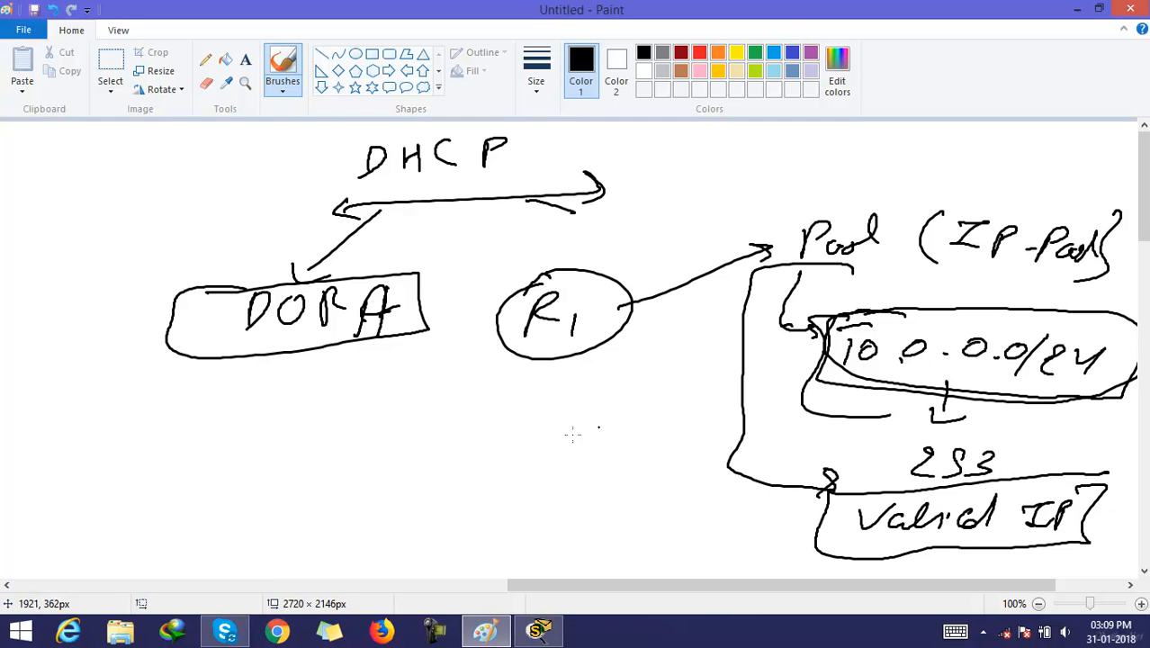
Step: Draw a PC connected to R1 with an arrow pointing up to the router, and outline the DORA label again
mouse_move(530, 360)
mouse_down()
mouse_move(441, 439)
mouse_move(355, 456)
mouse_up()
mouse_move(420, 517)
mouse_down()
mouse_move(401, 531)
mouse_move(402, 500)
mouse_up()
mouse_move(364, 454)
mouse_down()
mouse_move(430, 445)
mouse_move(486, 364)
mouse_up()
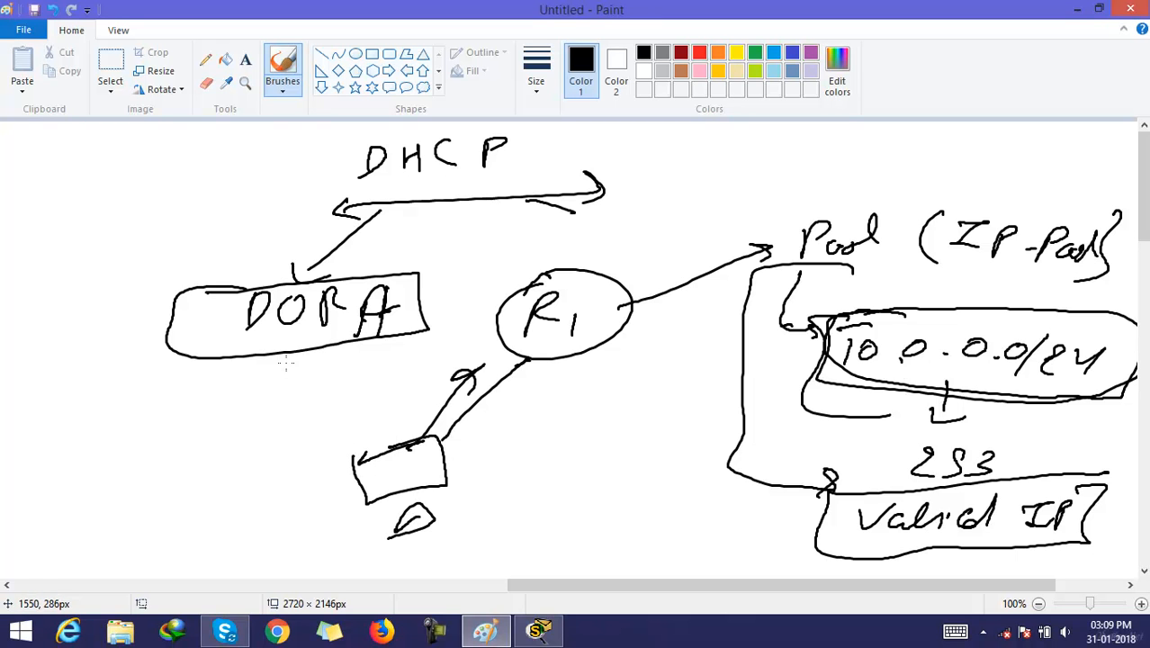
mouse_move(220, 306)
mouse_down()
mouse_move(265, 354)
mouse_move(437, 291)
mouse_move(213, 302)
mouse_move(218, 345)
mouse_up()
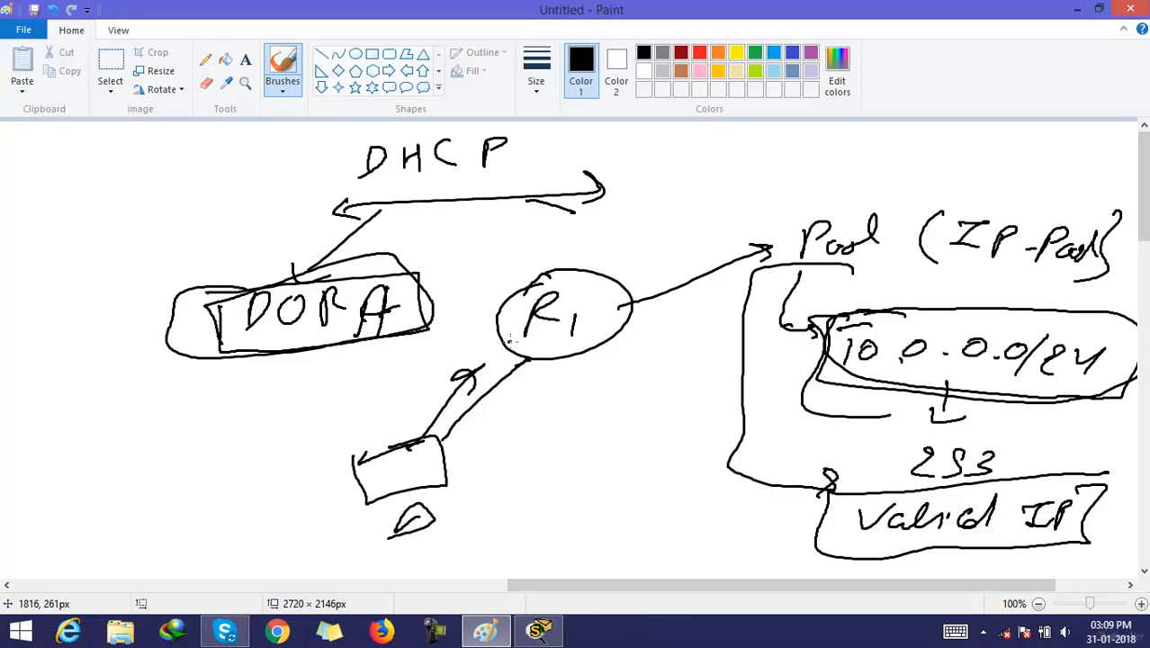
Step: Draw an arrow away from R1 to a handwritten, circled "IP", and extend another arrow from it towards the 253 label
mouse_move(515, 342)
mouse_down()
mouse_move(607, 293)
mouse_move(483, 311)
mouse_move(522, 353)
mouse_move(435, 374)
mouse_move(388, 412)
mouse_up()
drag(395, 392, 390, 417)
mouse_move(325, 370)
mouse_down()
mouse_move(352, 366)
mouse_move(341, 392)
mouse_up()
drag(331, 394, 363, 389)
mouse_move(381, 361)
mouse_down()
mouse_move(378, 385)
mouse_move(364, 374)
mouse_up()
drag(428, 351, 317, 420)
drag(373, 342, 317, 419)
drag(390, 396, 807, 432)
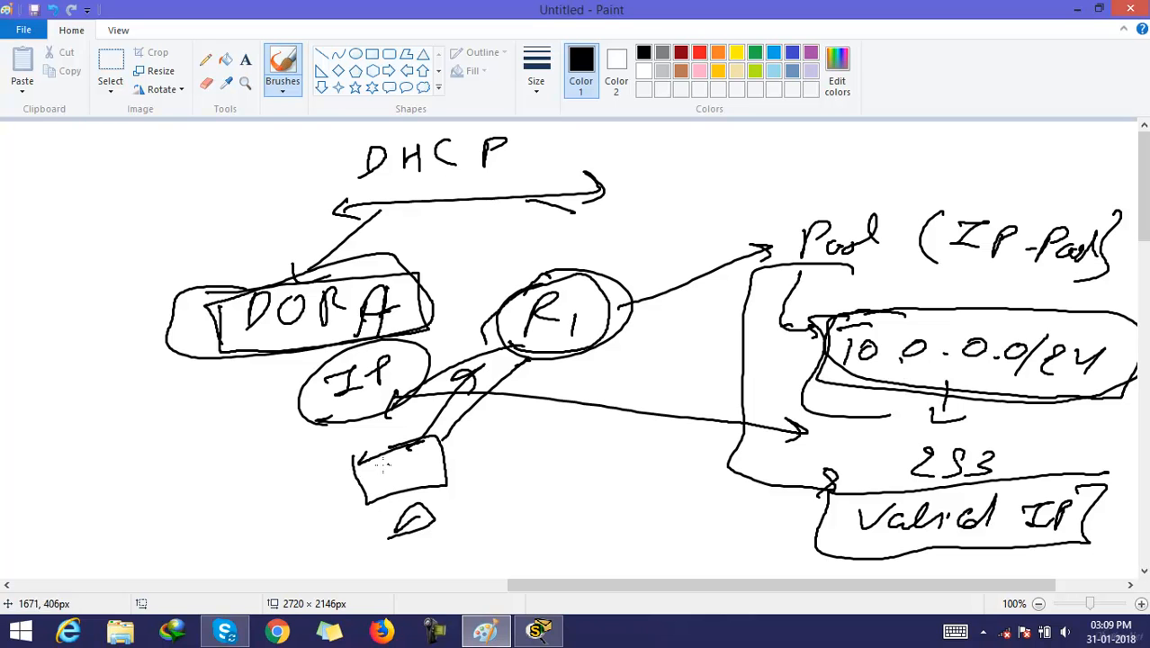
Step: Draw a second PC connected to R1 with an arrow coming down from the router, and circle the 253 under the network address
drag(343, 463, 359, 458)
mouse_move(592, 354)
mouse_down()
mouse_move(648, 486)
mouse_move(569, 446)
mouse_up()
drag(579, 522, 621, 516)
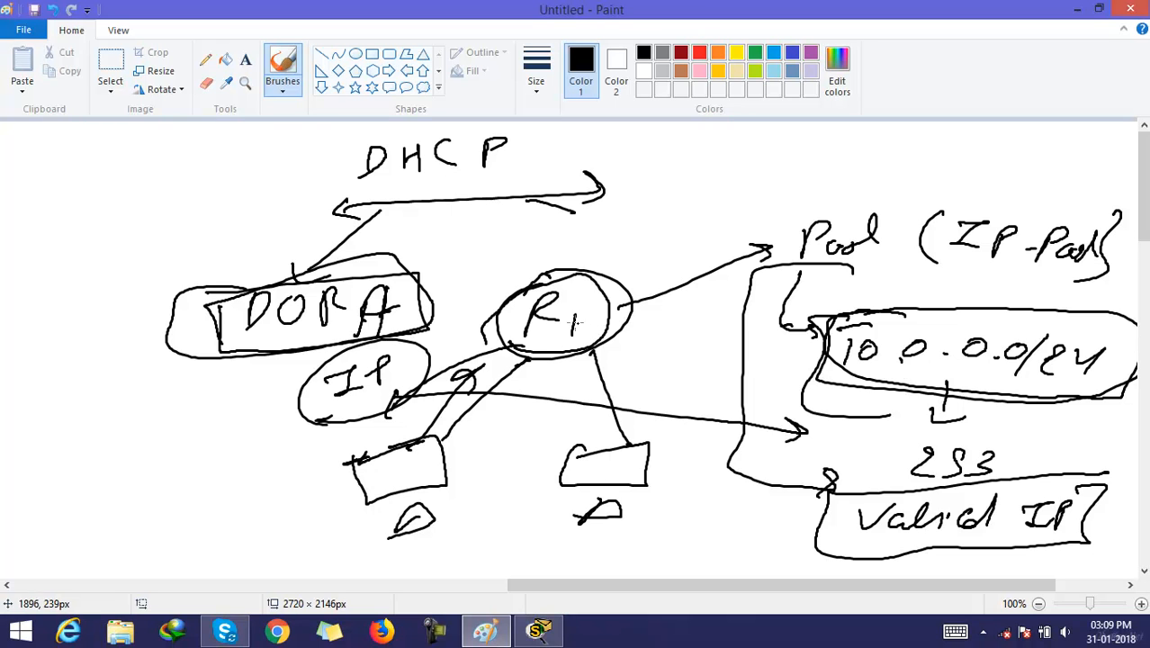
drag(597, 324, 641, 391)
drag(650, 347, 666, 366)
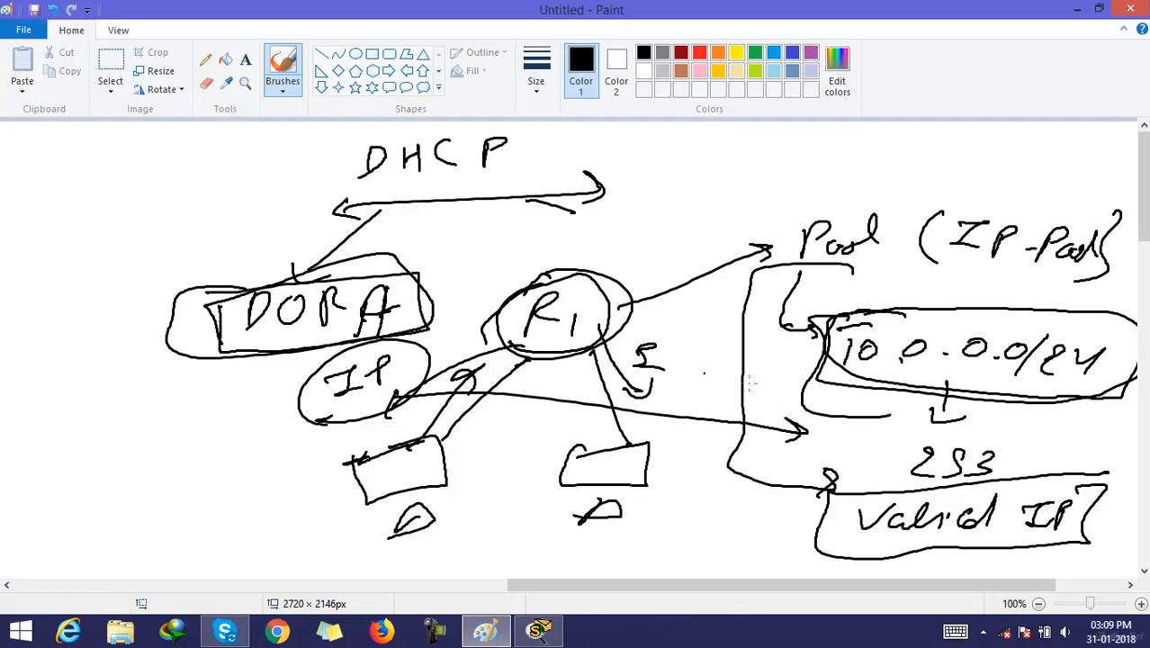
mouse_move(909, 428)
mouse_down()
mouse_move(928, 501)
mouse_move(932, 401)
mouse_move(900, 421)
mouse_up()
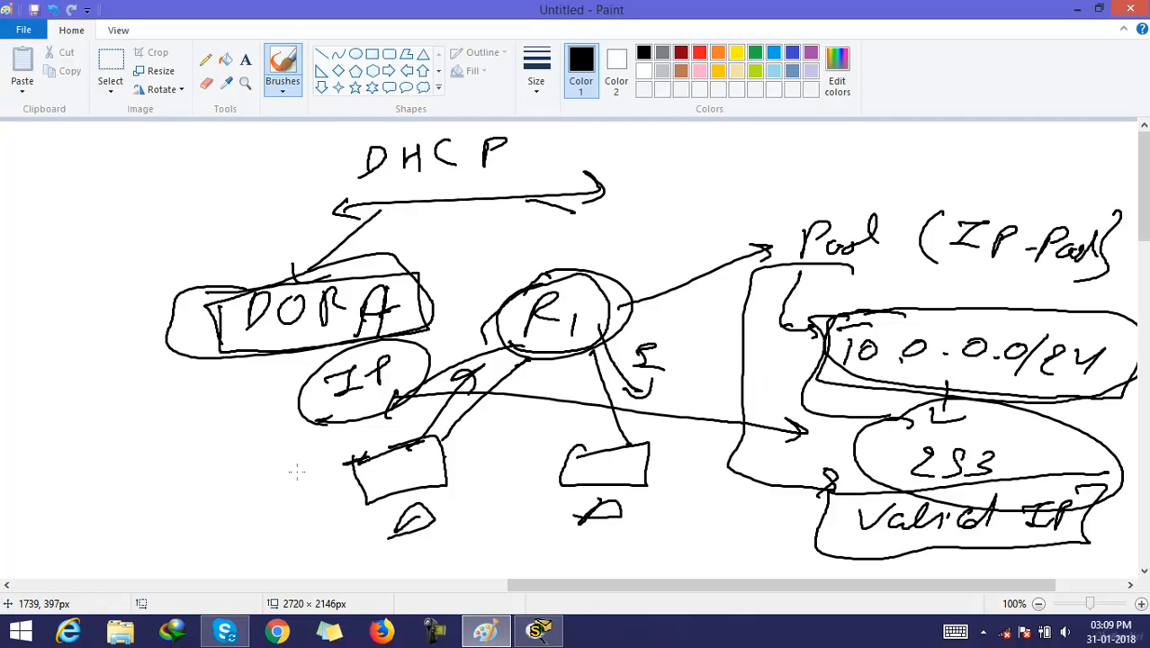
Step: Handwrite a circled "253" to the far side of the first PC, link it to R1, and retrace the R1-to-first-PC path
drag(38, 407, 61, 432)
drag(88, 393, 90, 428)
drag(142, 396, 36, 477)
drag(124, 378, 45, 488)
mouse_move(126, 419)
mouse_down()
mouse_move(212, 386)
mouse_move(497, 315)
mouse_move(490, 326)
mouse_up()
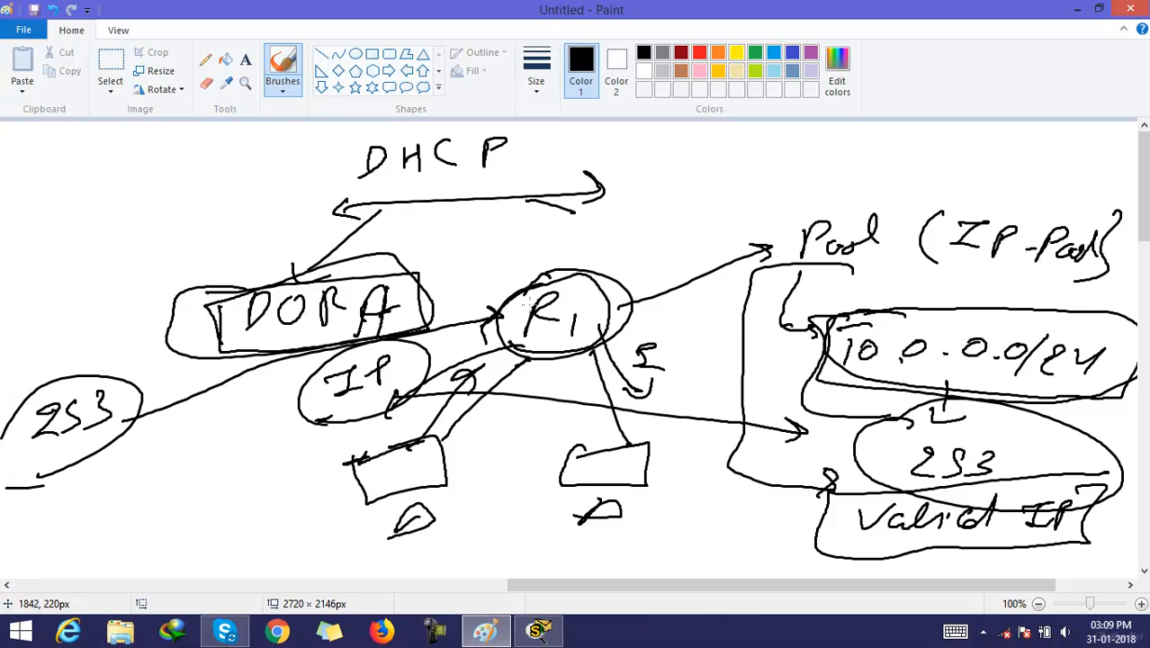
mouse_move(558, 282)
mouse_down()
mouse_move(497, 302)
mouse_move(470, 360)
mouse_move(477, 382)
mouse_up()
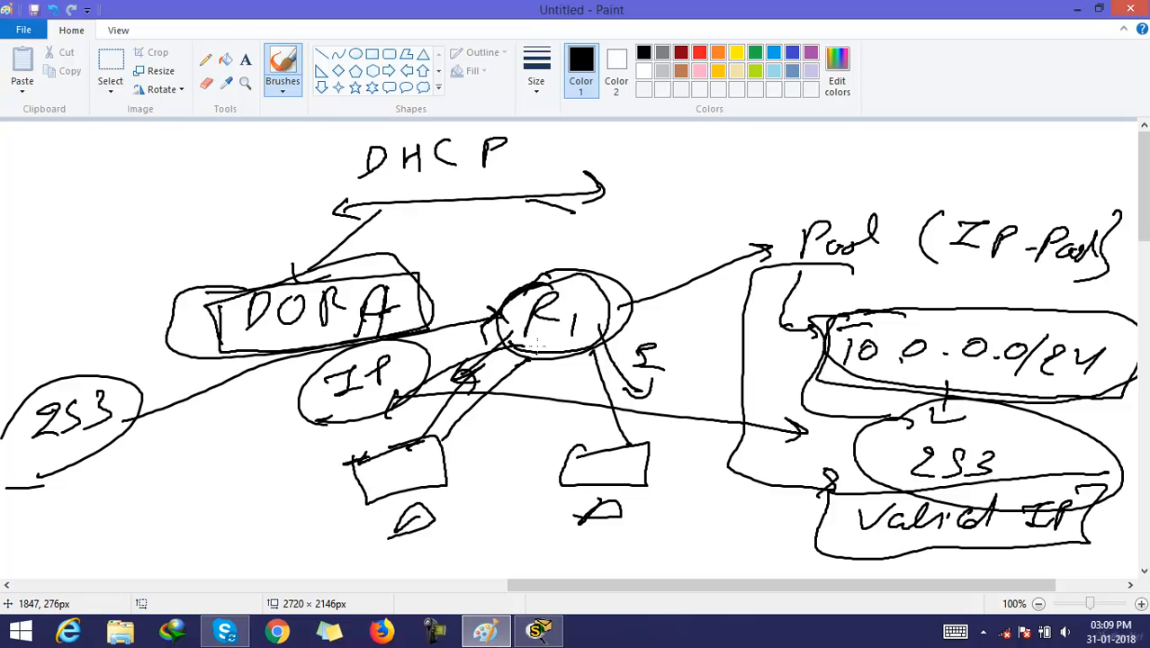
Step: Draw an arrow from R1 towards the second PC, and handwrite a circled "252" with an "IP" label linked by an arrow
mouse_move(583, 346)
mouse_down()
mouse_move(580, 393)
mouse_move(605, 378)
mouse_up()
mouse_move(88, 495)
mouse_down()
mouse_move(103, 527)
mouse_move(157, 519)
mouse_up()
mouse_move(135, 472)
mouse_down()
mouse_move(103, 551)
mouse_move(193, 475)
mouse_move(230, 481)
mouse_up()
mouse_move(231, 452)
mouse_down()
mouse_move(234, 470)
mouse_move(438, 333)
mouse_move(445, 340)
mouse_up()
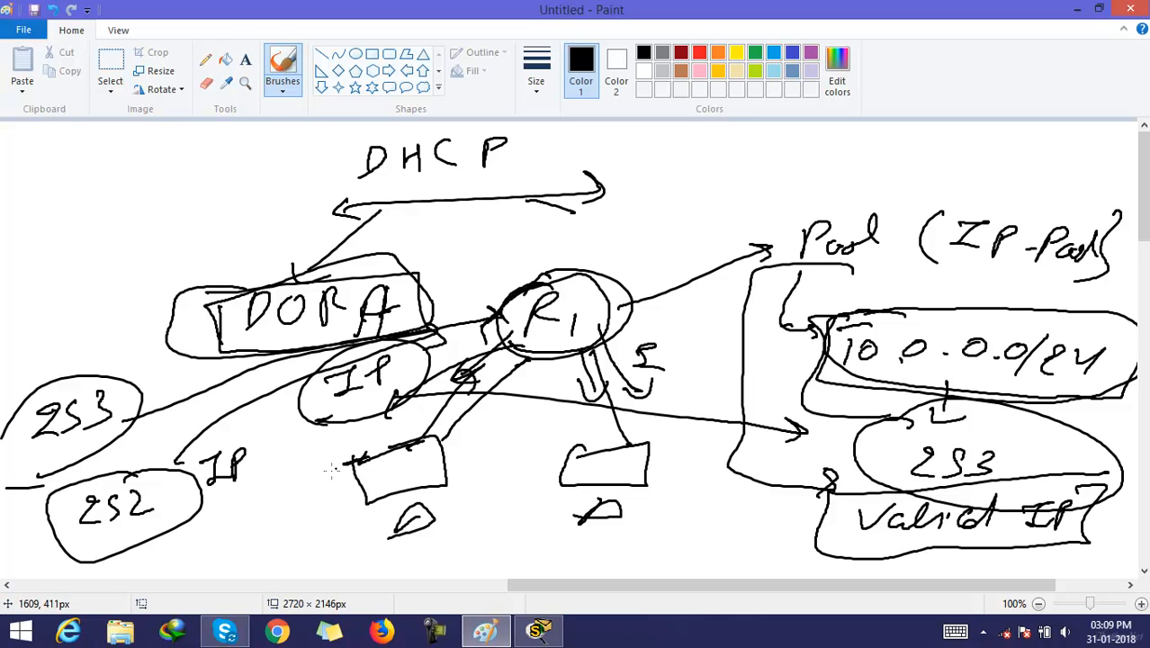
Step: Cross out the R1-to-second-PC link, circle that PC, and add a circled "IP" with an arrow back to R1
drag(652, 376, 578, 434)
mouse_move(587, 393)
mouse_down()
mouse_move(666, 426)
mouse_move(597, 401)
mouse_move(640, 421)
mouse_up()
mouse_move(635, 381)
mouse_down()
mouse_move(625, 427)
mouse_move(586, 401)
mouse_move(641, 429)
mouse_move(590, 529)
mouse_move(641, 427)
mouse_move(585, 430)
mouse_up()
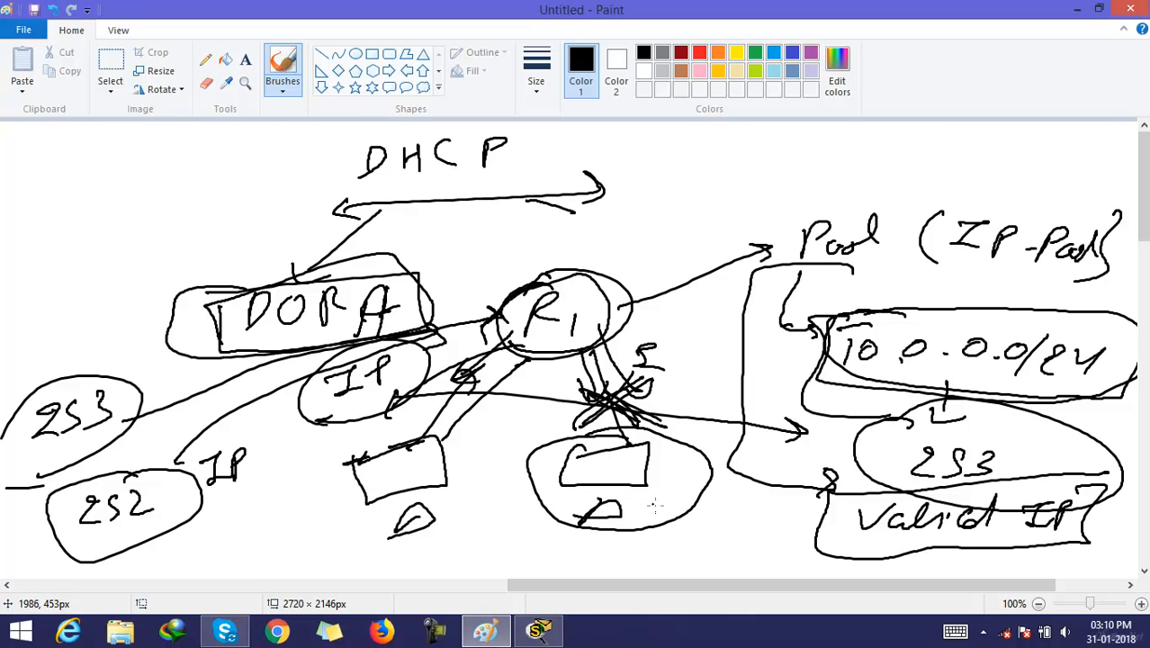
mouse_move(656, 489)
mouse_down()
mouse_move(668, 500)
mouse_move(668, 467)
mouse_move(698, 458)
mouse_move(697, 428)
mouse_move(683, 459)
mouse_move(704, 398)
mouse_move(641, 317)
mouse_up()
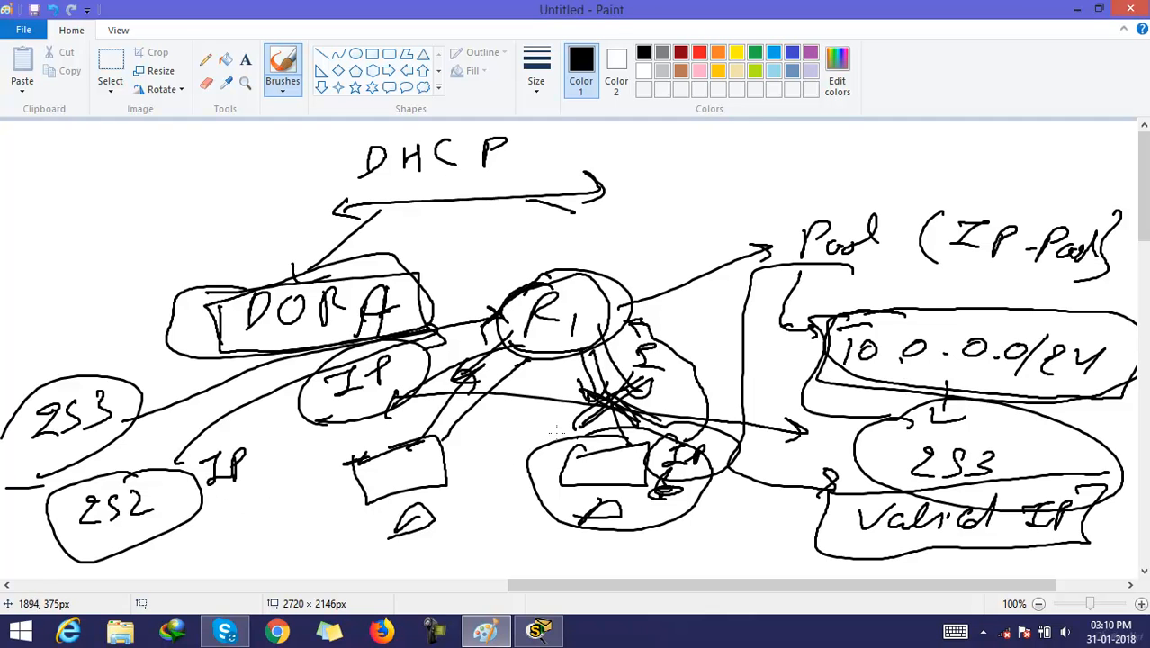
drag(549, 430, 525, 474)
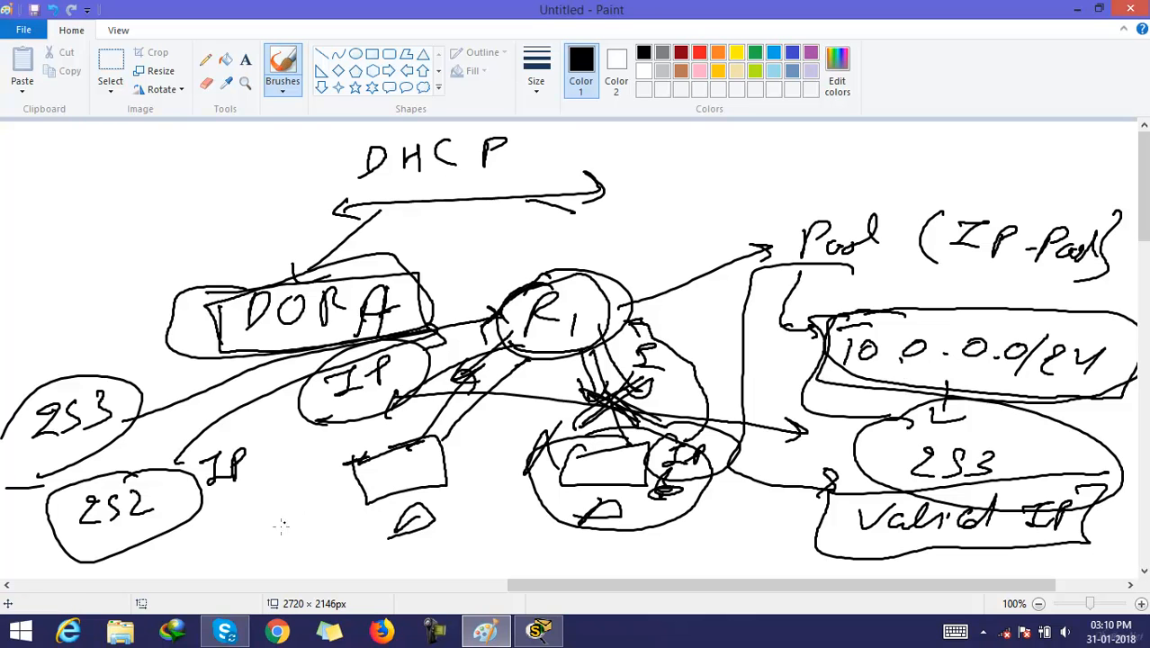
Step: Handwrite two circled "253" labels below the first PC, add an arrow from the second one, and circle R1 again
mouse_move(228, 547)
mouse_down()
mouse_move(292, 532)
mouse_move(242, 578)
mouse_move(328, 500)
mouse_move(225, 511)
mouse_up()
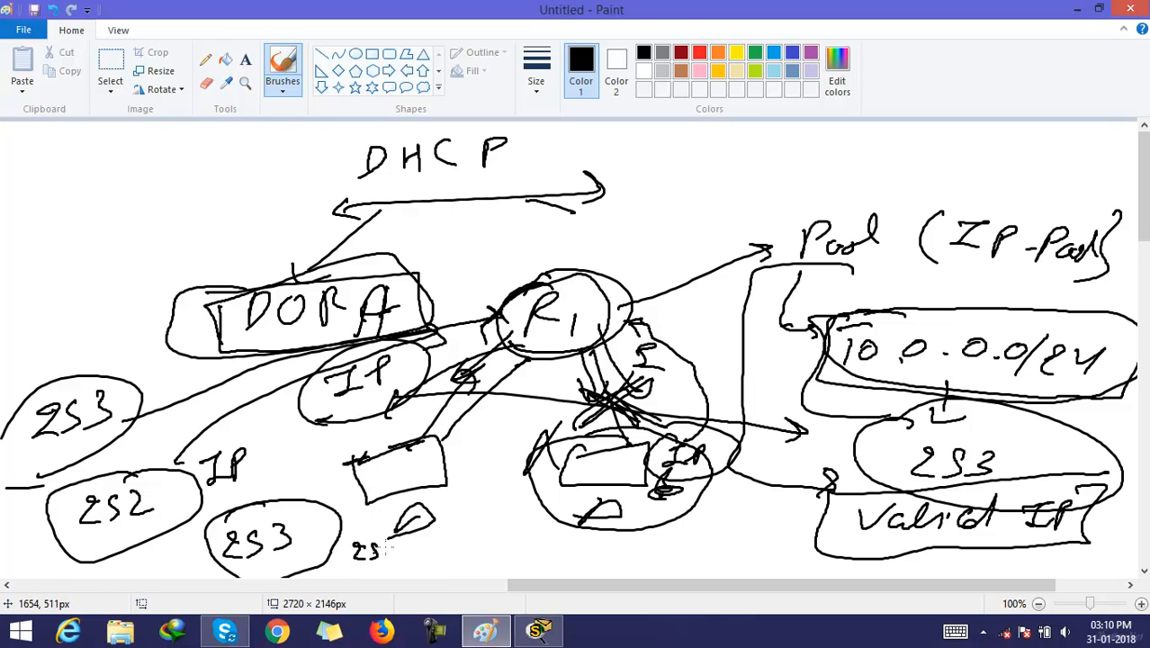
mouse_move(368, 532)
mouse_down()
mouse_move(415, 540)
mouse_move(481, 479)
mouse_move(456, 507)
mouse_move(508, 484)
mouse_up()
mouse_move(486, 360)
mouse_down()
mouse_move(643, 326)
mouse_move(475, 351)
mouse_up()
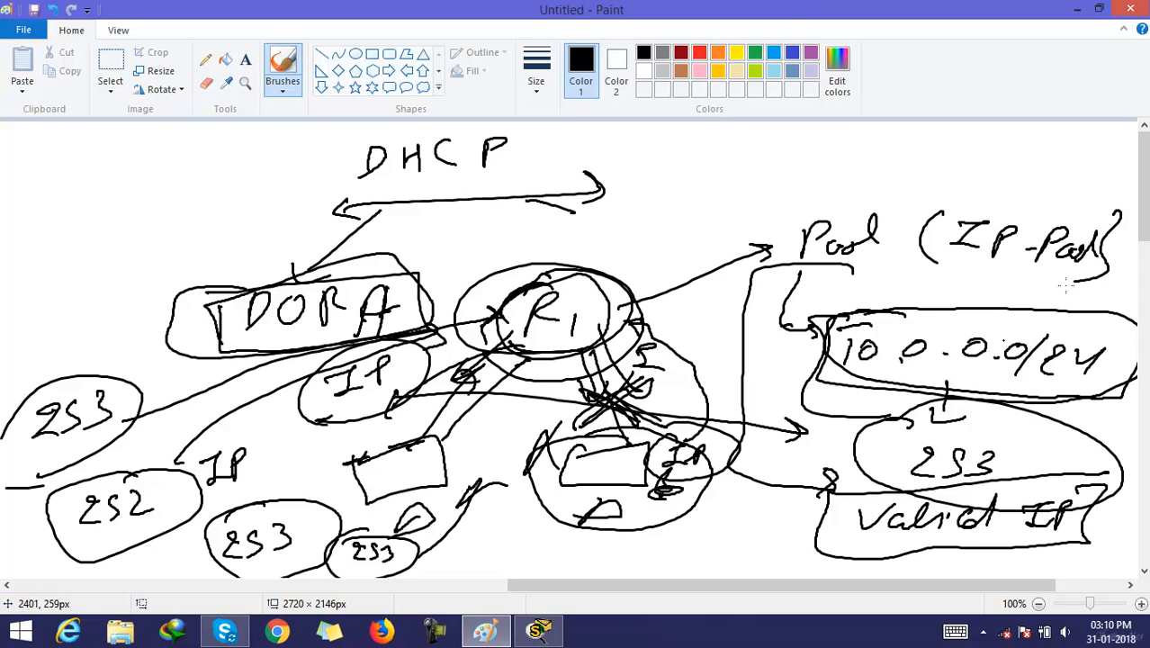
Step: Start a new sketch in the blank area below with a circled "R1" and a long horizontal arrow from it
mouse_move(1145, 208)
mouse_down()
mouse_move(1130, 330)
mouse_move(1109, 333)
mouse_up()
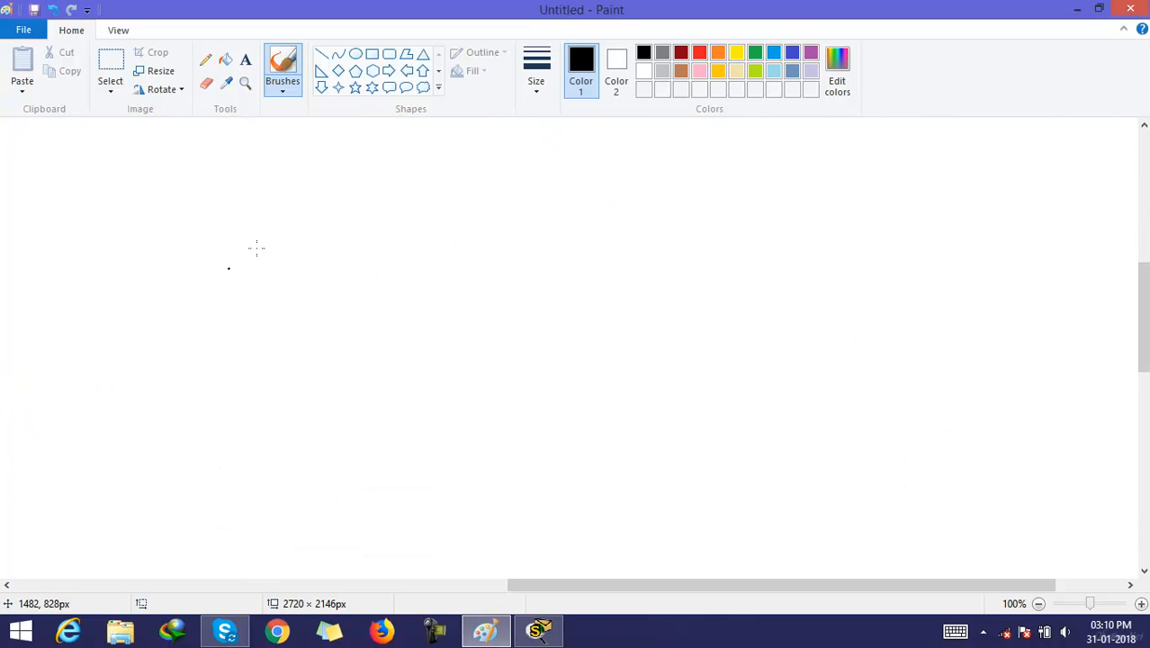
mouse_move(300, 166)
mouse_down()
mouse_move(316, 236)
mouse_move(297, 164)
mouse_move(297, 208)
mouse_move(322, 214)
mouse_move(593, 192)
mouse_up()
drag(576, 181, 574, 203)
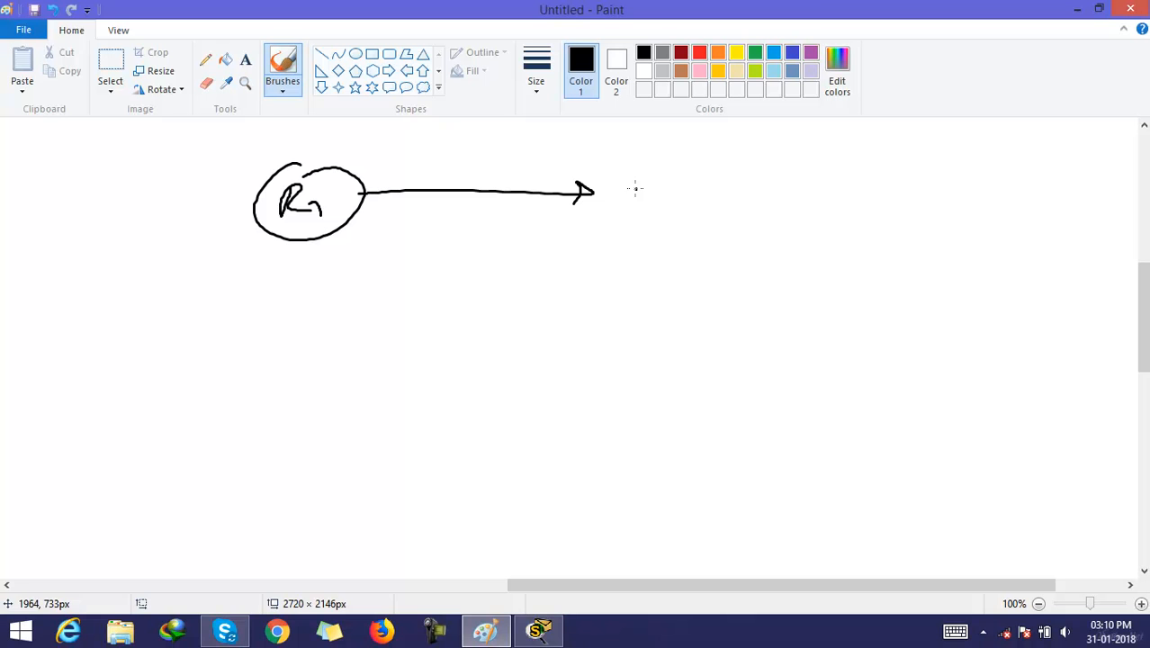
Step: Handwrite "Pool CISCO" at the tip of the new R1 arrow
mouse_move(636, 180)
mouse_down()
mouse_move(640, 204)
mouse_move(663, 198)
mouse_up()
mouse_move(695, 198)
mouse_down()
mouse_move(677, 213)
mouse_move(709, 191)
mouse_up()
mouse_move(790, 185)
mouse_down()
mouse_move(839, 223)
mouse_move(870, 222)
mouse_up()
drag(901, 203, 897, 208)
Step: Handwrite 10.0.0.0/24 below the CISCO pool name inside a bracket and outline it with a box
mouse_move(666, 234)
mouse_down()
mouse_move(620, 240)
mouse_move(692, 346)
mouse_up()
drag(668, 281, 672, 311)
drag(702, 279, 700, 281)
drag(773, 286, 765, 282)
click(789, 295)
mouse_move(837, 284)
mouse_down()
mouse_move(900, 284)
mouse_move(887, 315)
mouse_move(942, 306)
mouse_up()
mouse_move(960, 288)
mouse_down()
mouse_move(982, 297)
mouse_move(985, 314)
mouse_up()
mouse_move(744, 248)
mouse_down()
mouse_move(671, 313)
mouse_move(979, 347)
mouse_move(999, 259)
mouse_move(731, 247)
mouse_move(671, 260)
mouse_up()
Step: Draw an arrow to an outlined "253" under the network address, and draw arrows leading back towards R1
mouse_move(828, 339)
mouse_down()
mouse_move(839, 360)
mouse_move(868, 362)
mouse_up()
drag(829, 371, 834, 391)
drag(854, 369, 870, 388)
mouse_move(881, 371)
mouse_down()
mouse_move(869, 369)
mouse_move(850, 398)
mouse_move(900, 396)
mouse_up()
mouse_move(843, 351)
mouse_down()
mouse_move(783, 373)
mouse_move(954, 369)
mouse_move(850, 355)
mouse_up()
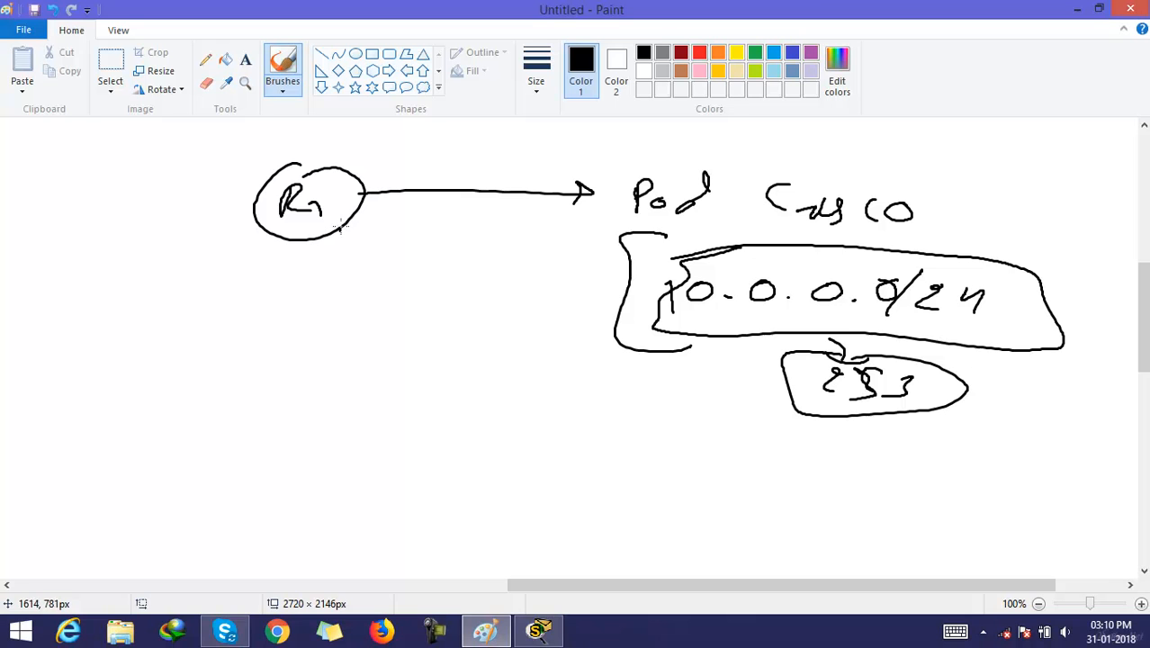
drag(340, 240, 358, 270)
mouse_move(788, 387)
mouse_down()
mouse_move(576, 336)
mouse_move(434, 275)
mouse_move(438, 290)
mouse_up()
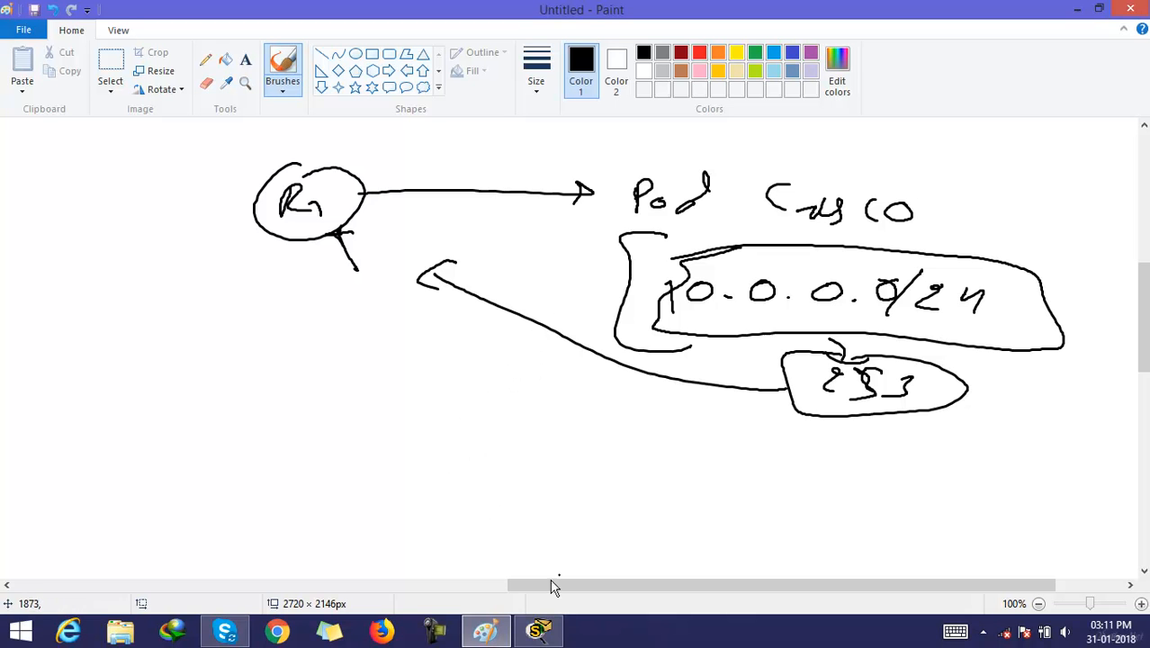
Step: Switch to Cisco Packet Tracer and place a 2811 router near the top of the empty workspace
click(538, 631)
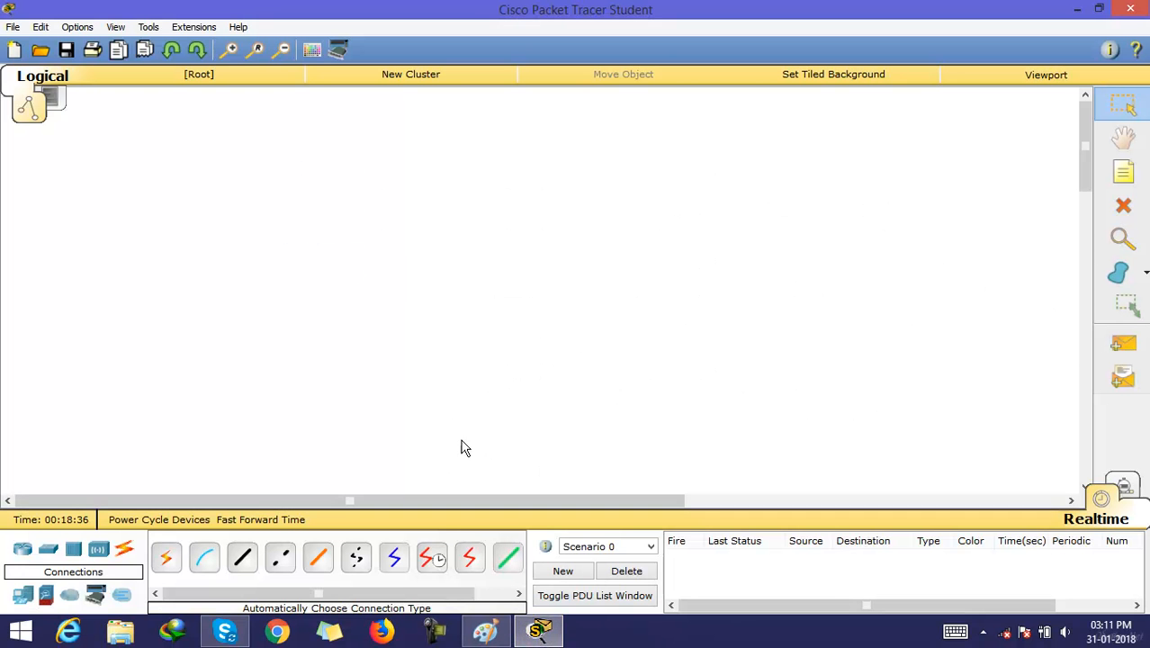
click(22, 551)
click(318, 556)
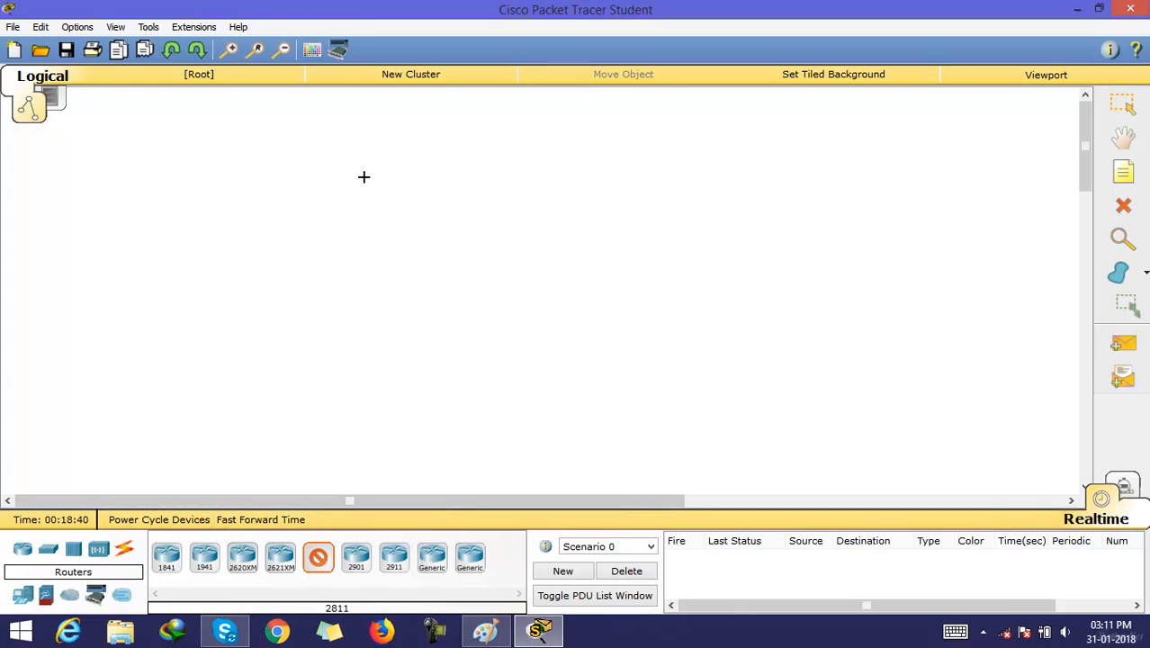
click(447, 135)
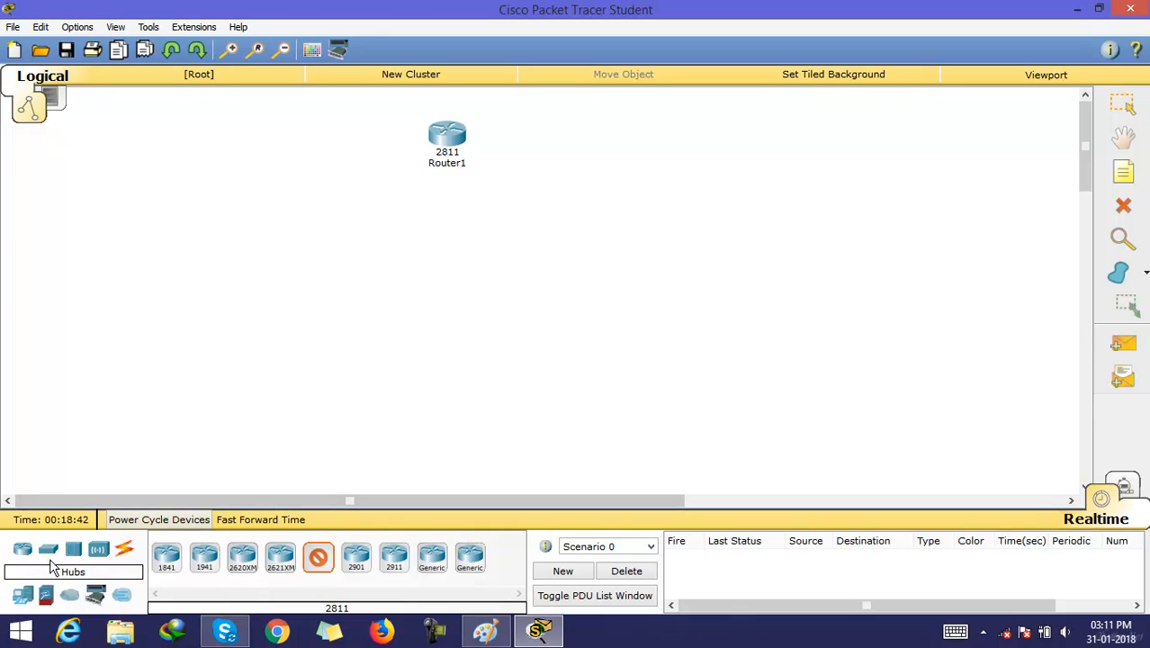
click(60, 546)
click(218, 406)
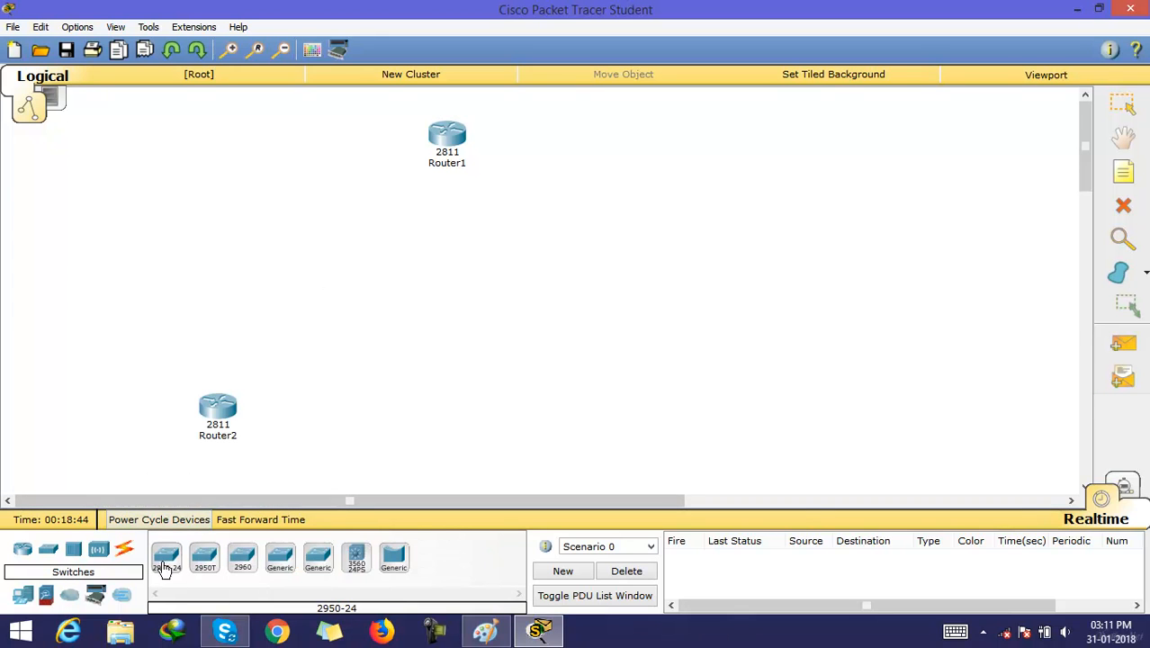
click(1124, 103)
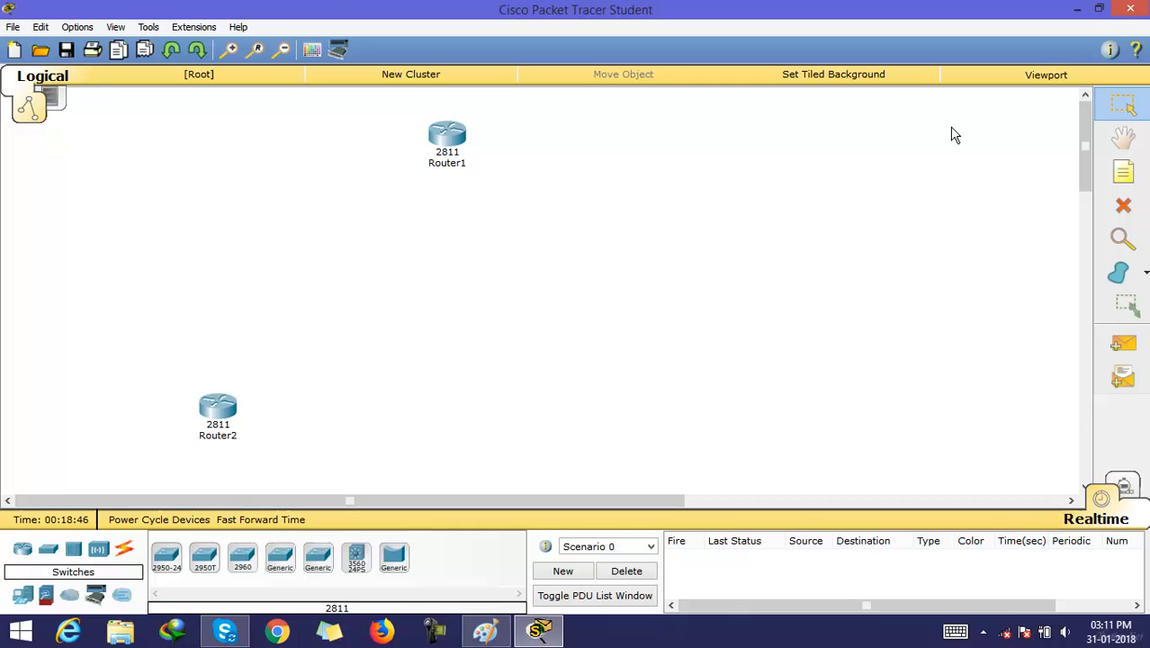
click(216, 402)
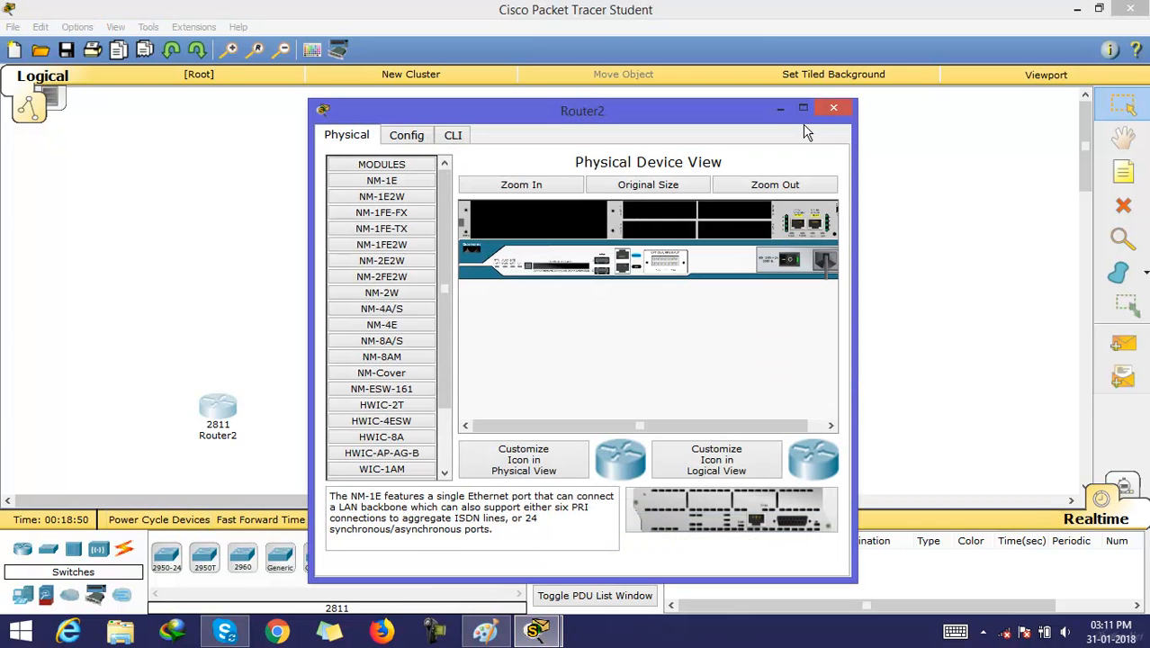
click(831, 108)
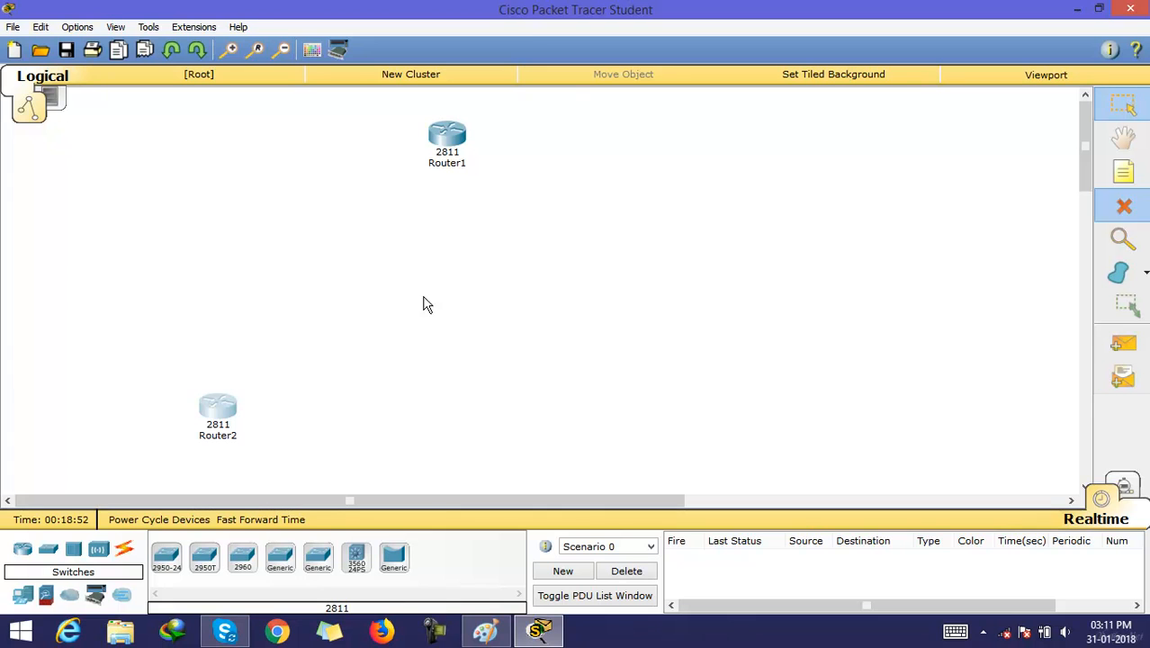
key(Delete)
click(511, 332)
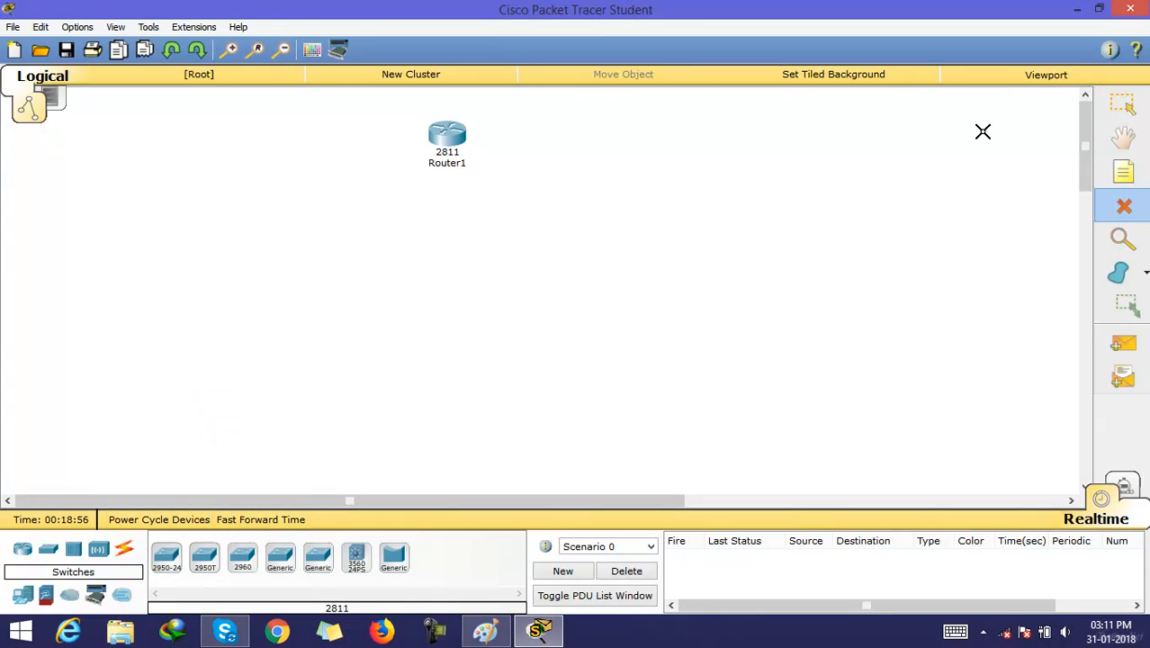
click(1119, 116)
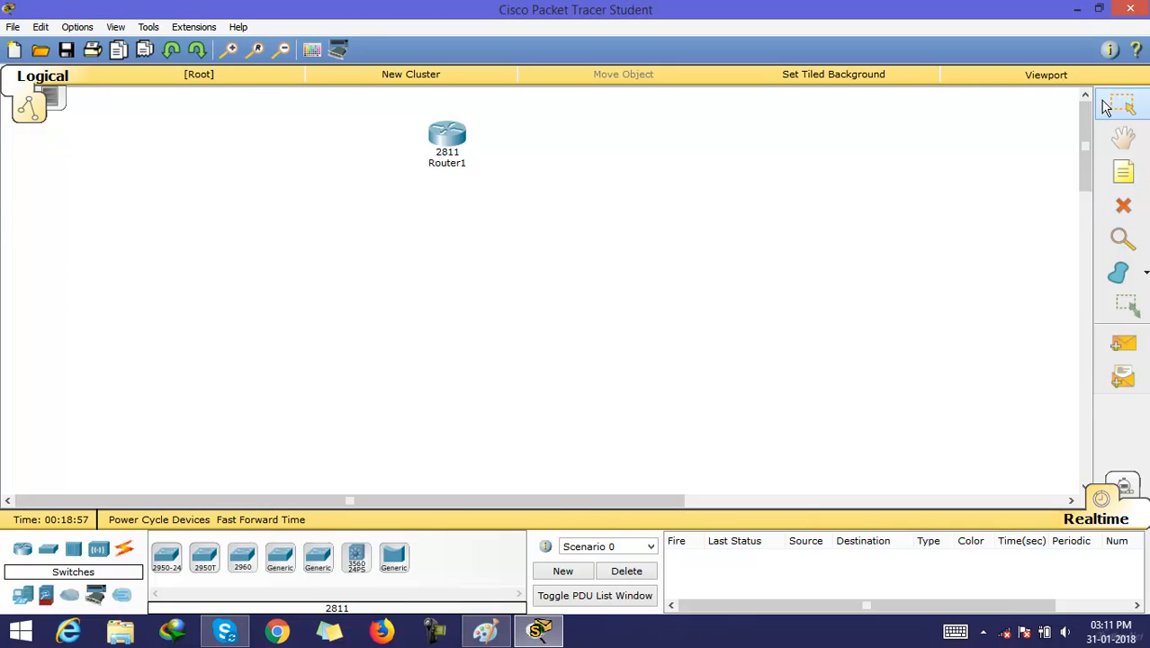
Step: Place a 2950-24 switch below the router and a PC-PT below the switch
click(168, 557)
click(471, 209)
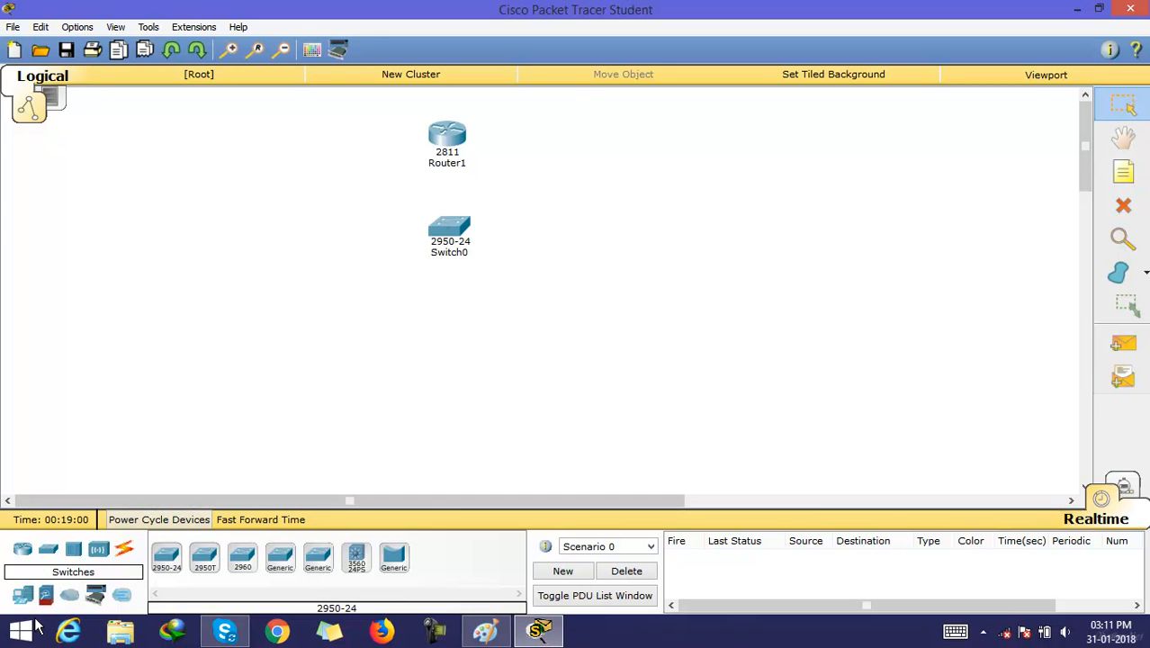
click(21, 598)
click(167, 557)
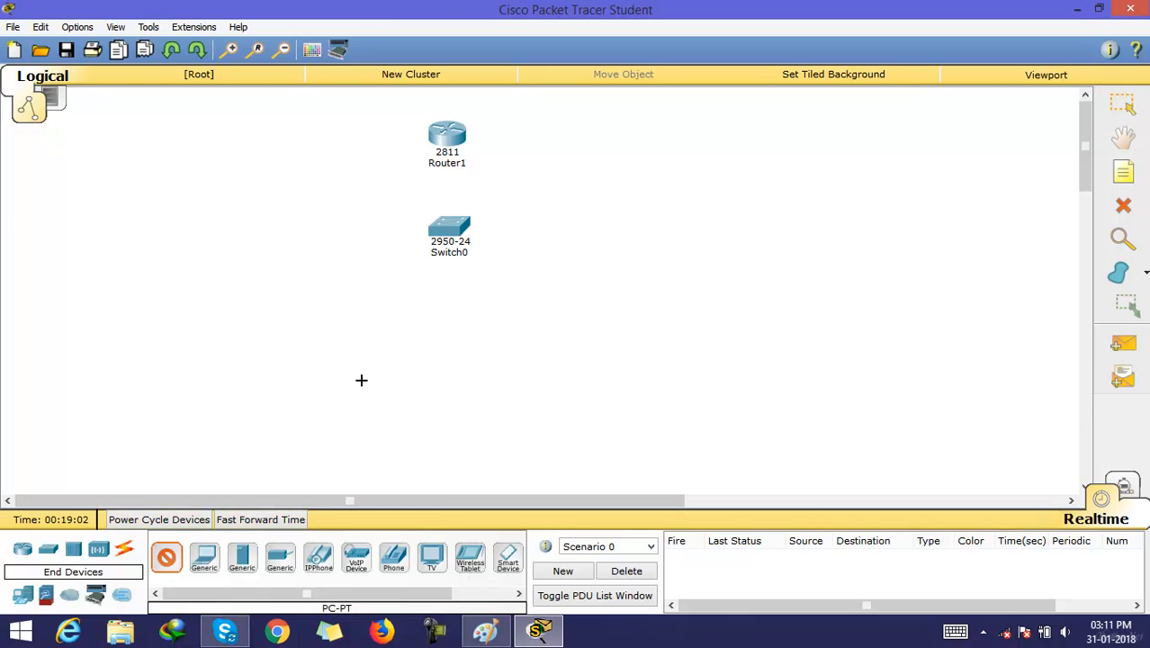
click(405, 337)
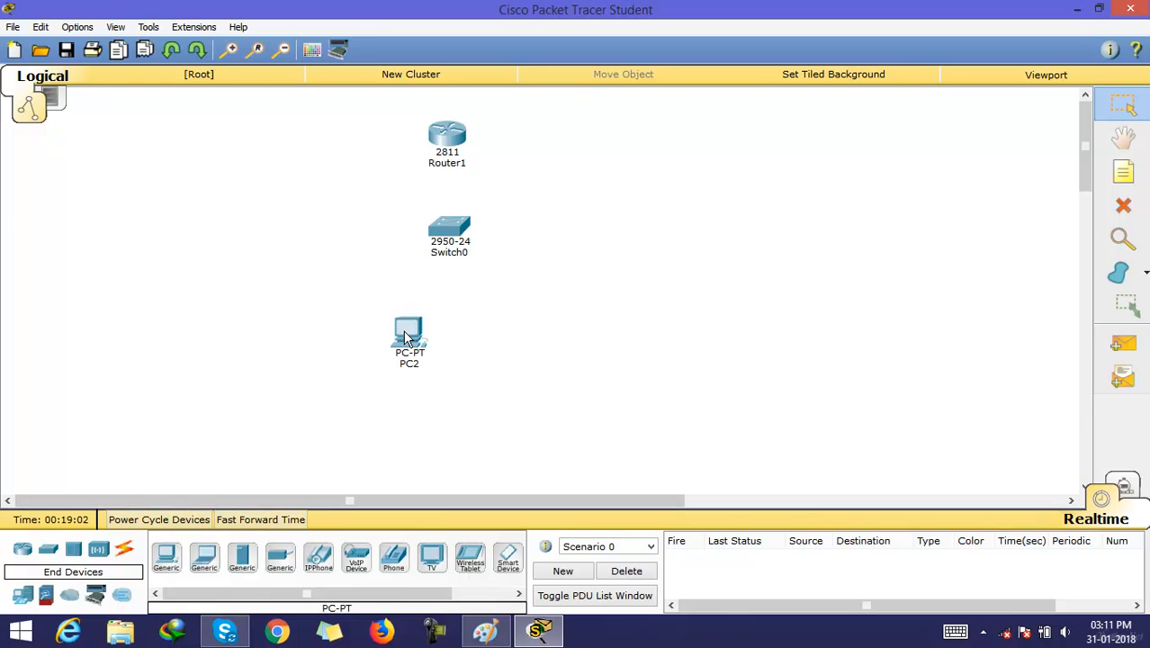
Step: Open Router1's command line, answer n to the initial configuration dialog, and get to the Router> prompt
click(453, 138)
click(454, 135)
drag(523, 116, 771, 111)
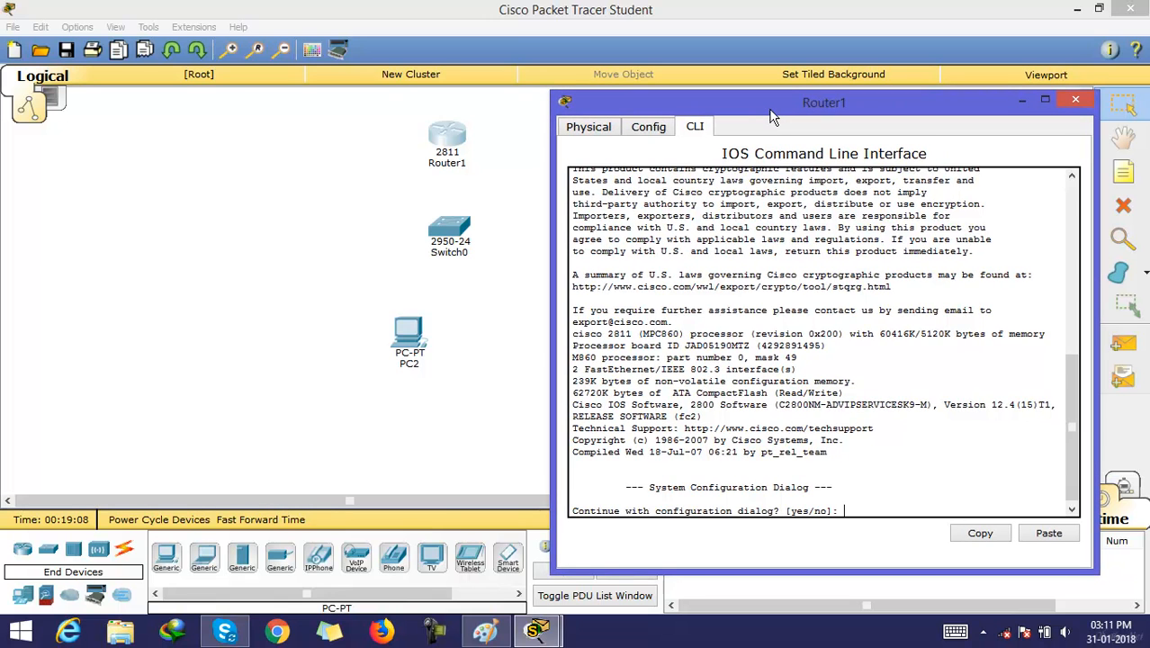
text(n)
key(Return)
key(Return)
key(Return)
key(Return)
key(Return)
key(Return)
key(Return)
key(Return)
key(Return)
key(Return)
key(Return)
key(Return)
key(Return)
key(Return)
key(Return)
key(Return)
key(Return)
key(Return)
key(Return)
key(Return)
key(Return)
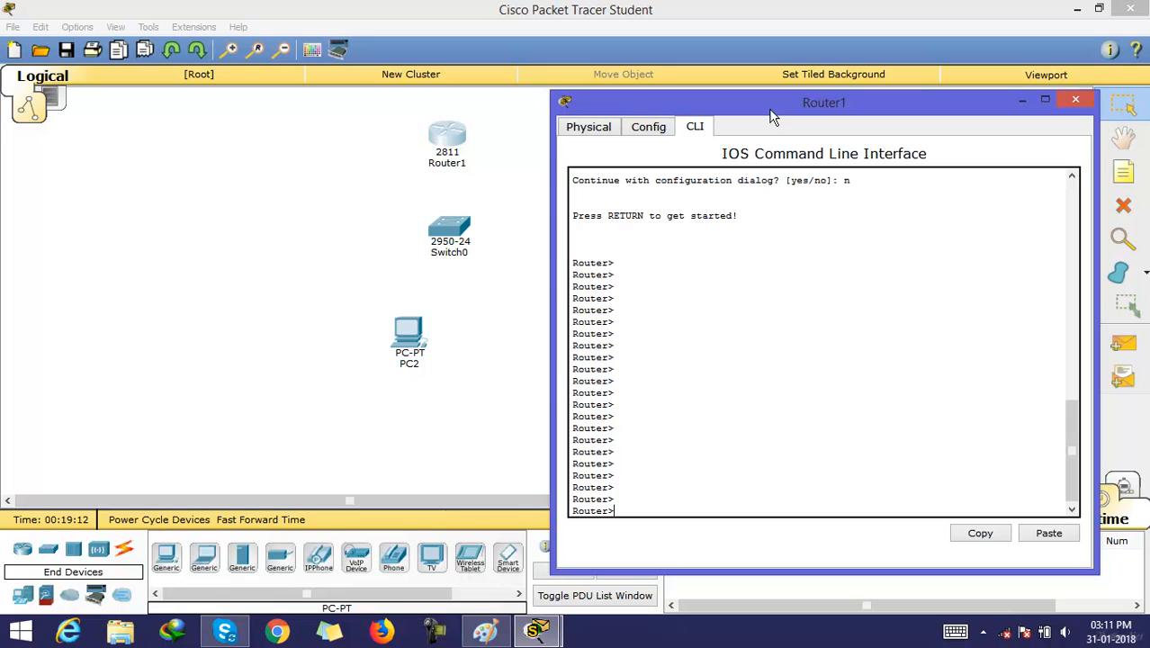
Step: Enter privileged mode with en and global configuration mode with conf t on Router1
text(en)
key(Return)
key(Return)
key(Return)
key(Return)
key(Return)
key(Return)
key(Return)
key(Return)
key(Return)
key(Return)
key(Return)
key(Return)
key(Return)
key(Return)
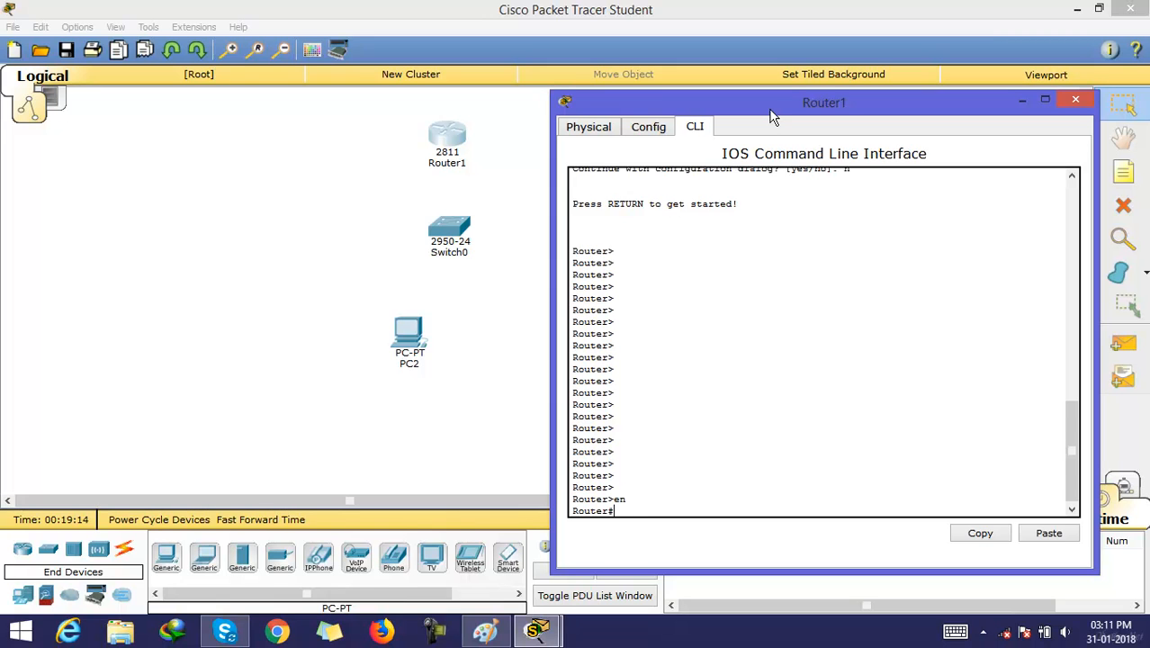
text(conf t)
key(Return)
key(Return)
key(Return)
key(Return)
key(Return)
key(Return)
key(Return)
key(Return)
key(Return)
key(Return)
key(Return)
key(Return)
key(Return)
key(Return)
key(Return)
key(Return)
key(Return)
key(Return)
key(Return)
key(Return)
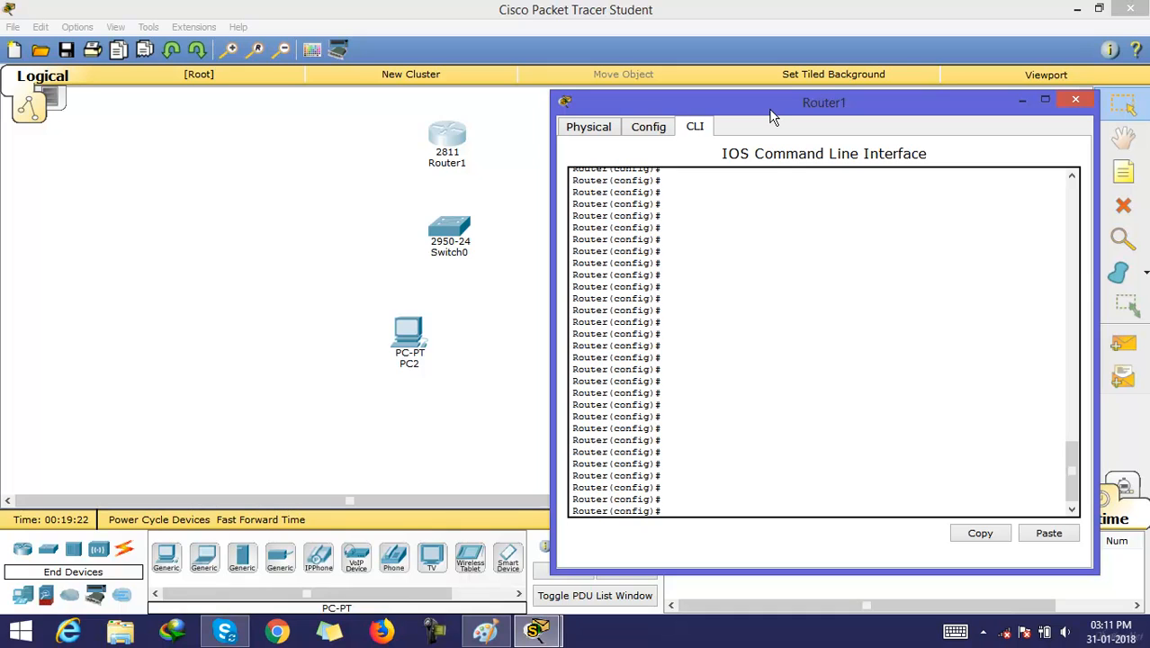
Step: Create a DHCP pool named cisco with ip dhcp pool
text(ip dhcp)
key(Tab)
text(pool)
key(Tab)
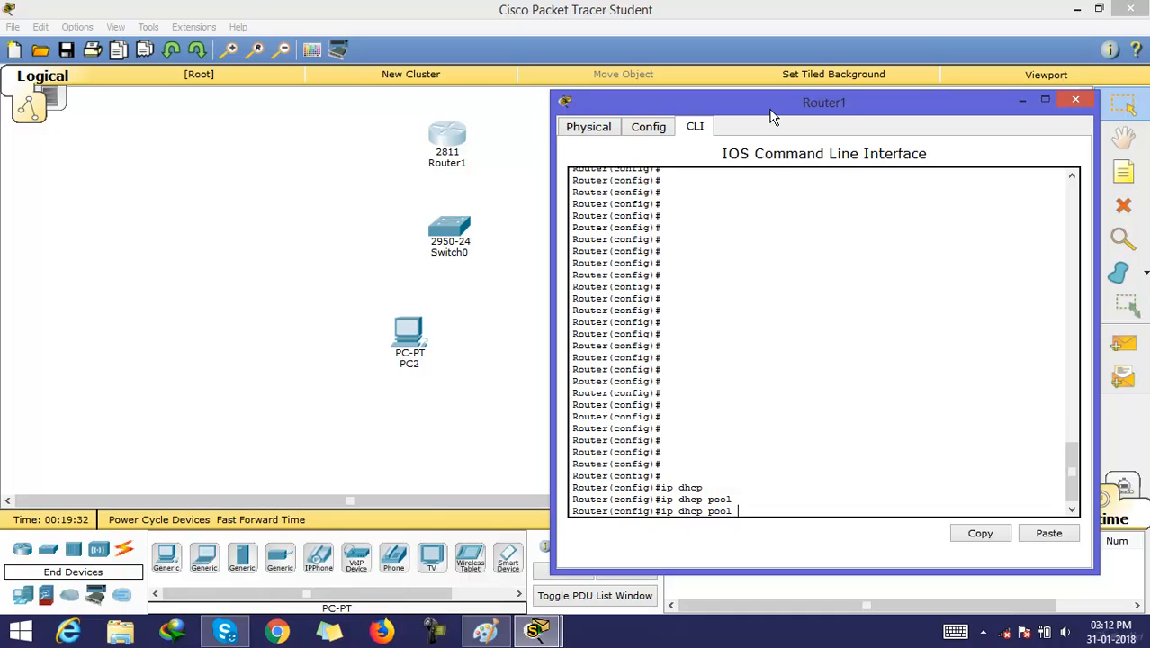
text(cisco)
key(BackSpace)
key(BackSpace)
key(BackSpace)
text(xyz)
key(BackSpace)
key(BackSpace)
text(cisco)
key(Return)
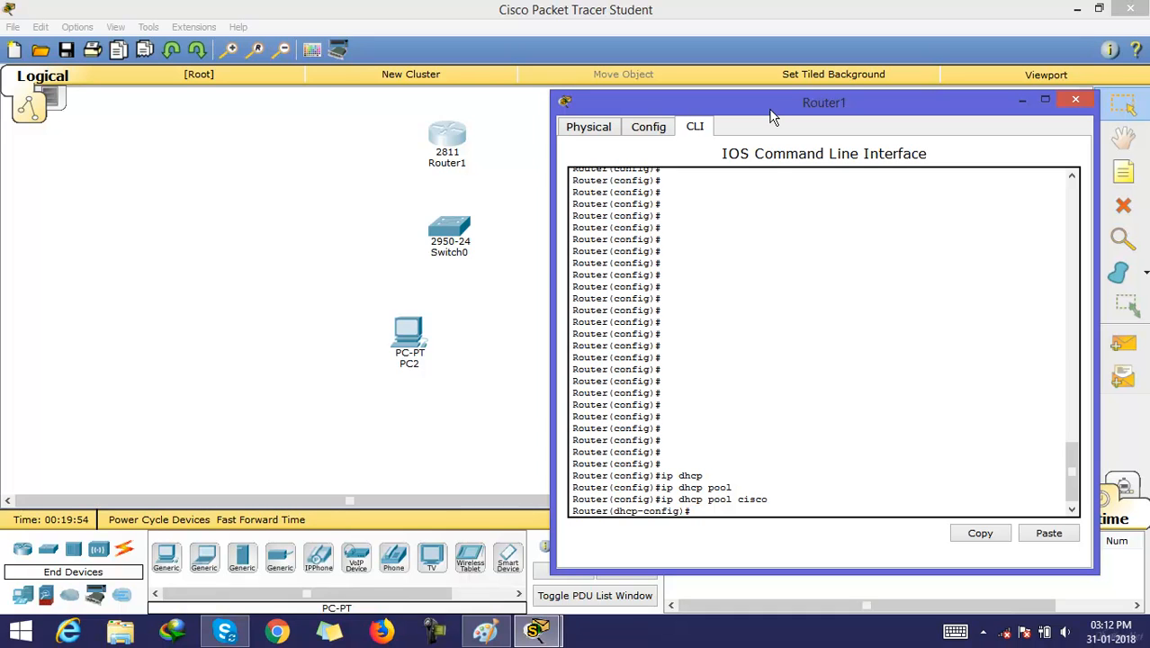
Step: Define the pool's network as 10.0.0.0 with subnet mask 255.255.255.0
text(net)
key(Tab)
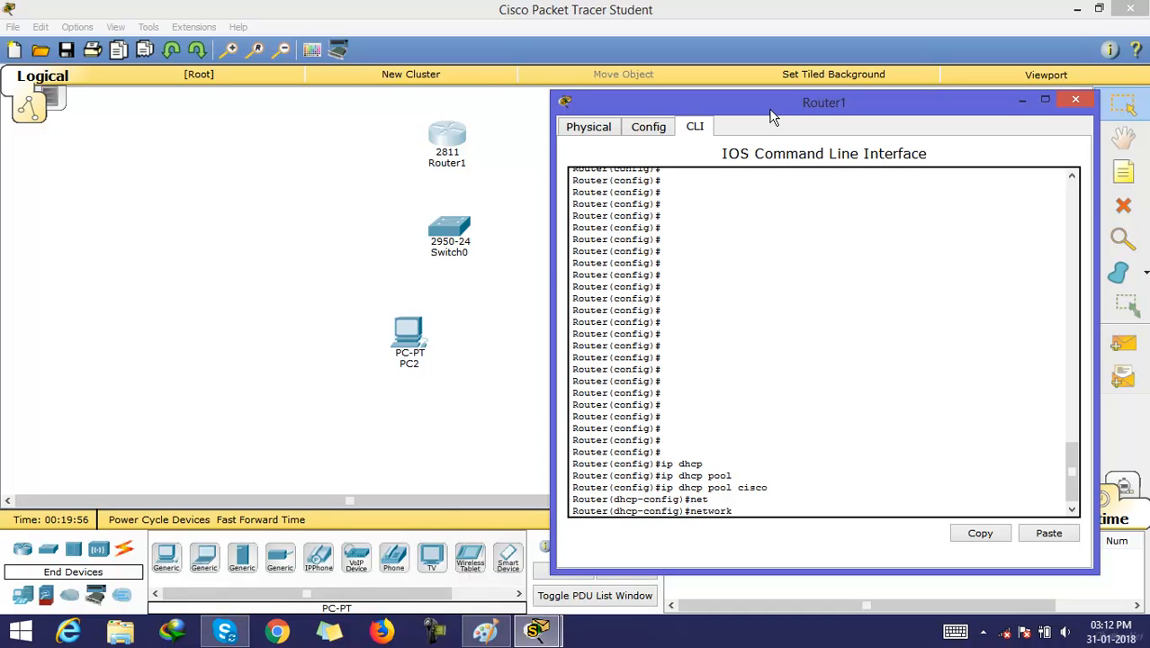
text(10.)
text(0.0.0 255.255.255.0)
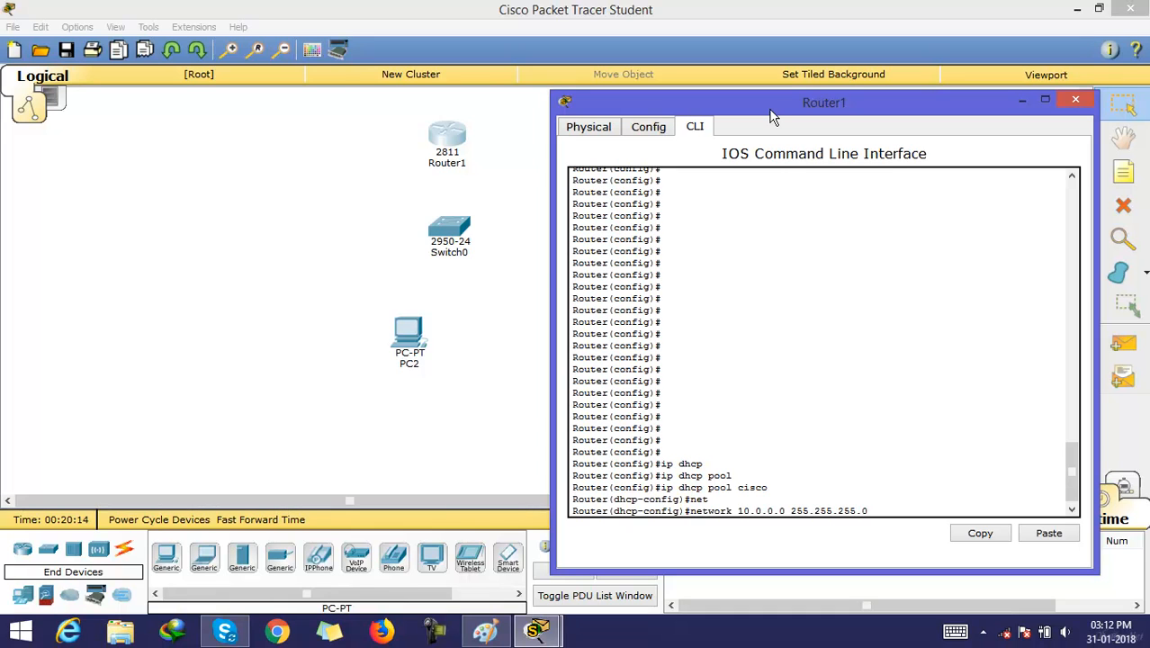
key(Return)
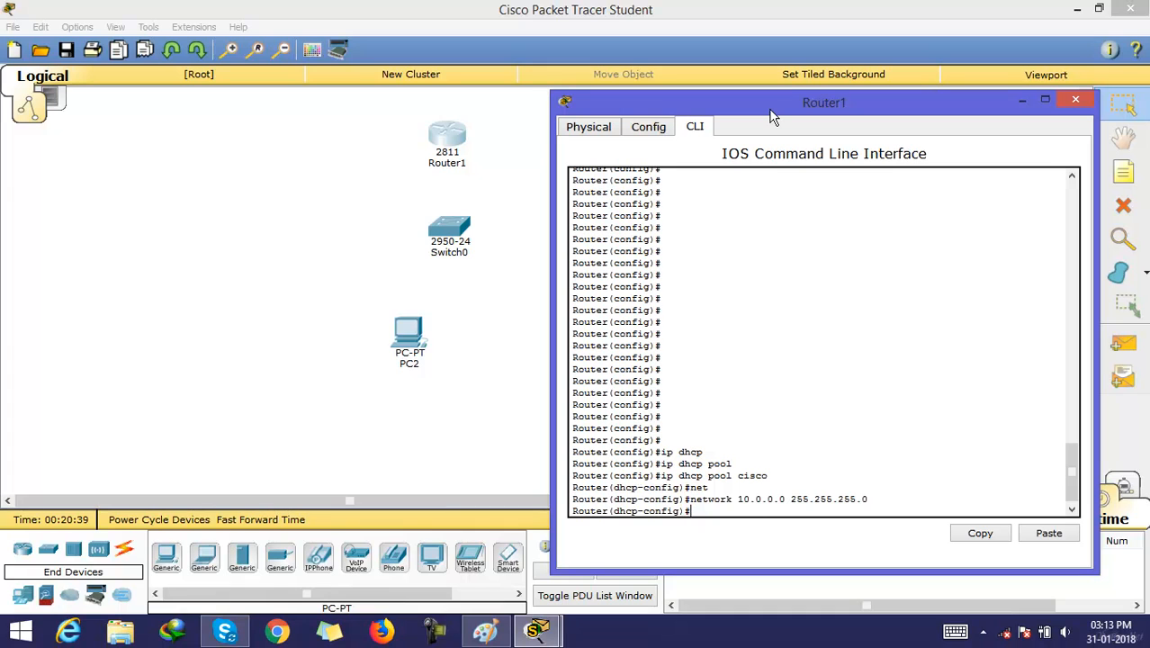
Step: Set both the pool's default router and its DNS server to 10.0.0.1
key(Tab)
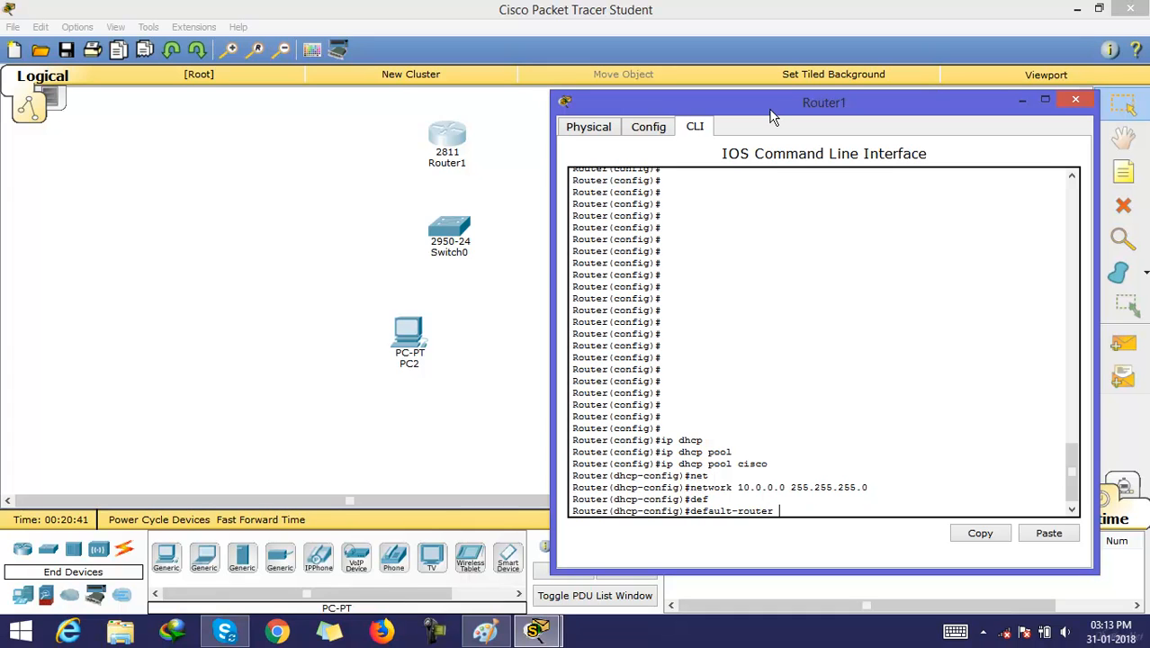
text(10.0.0.1)
key(Return)
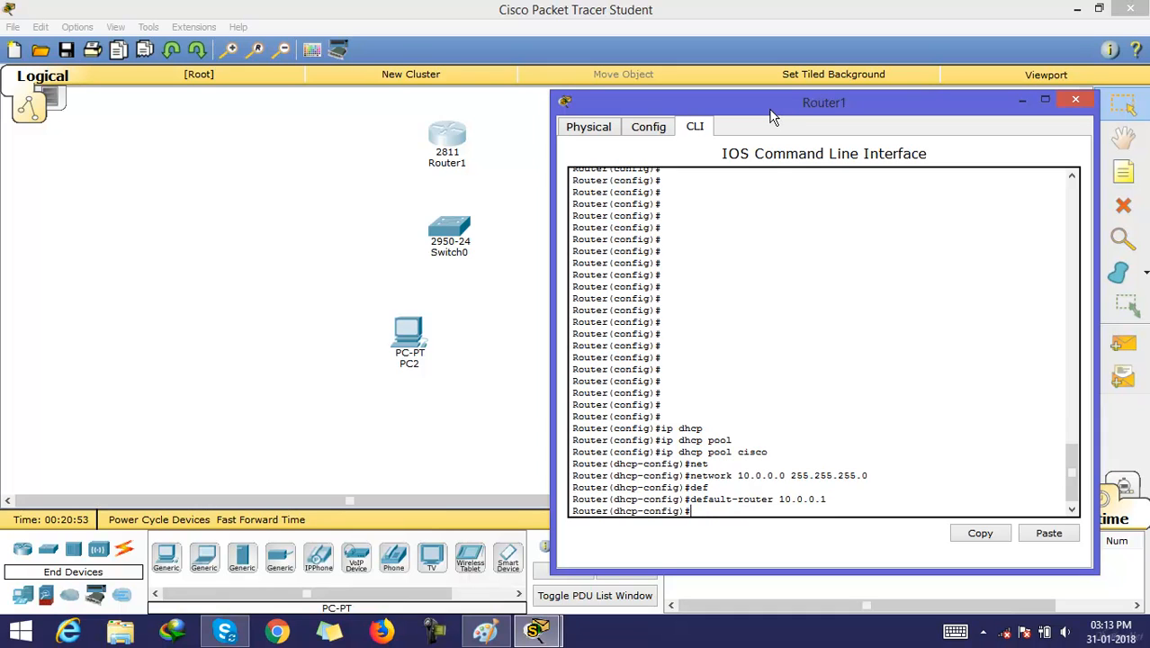
text(dn)
key(Tab)
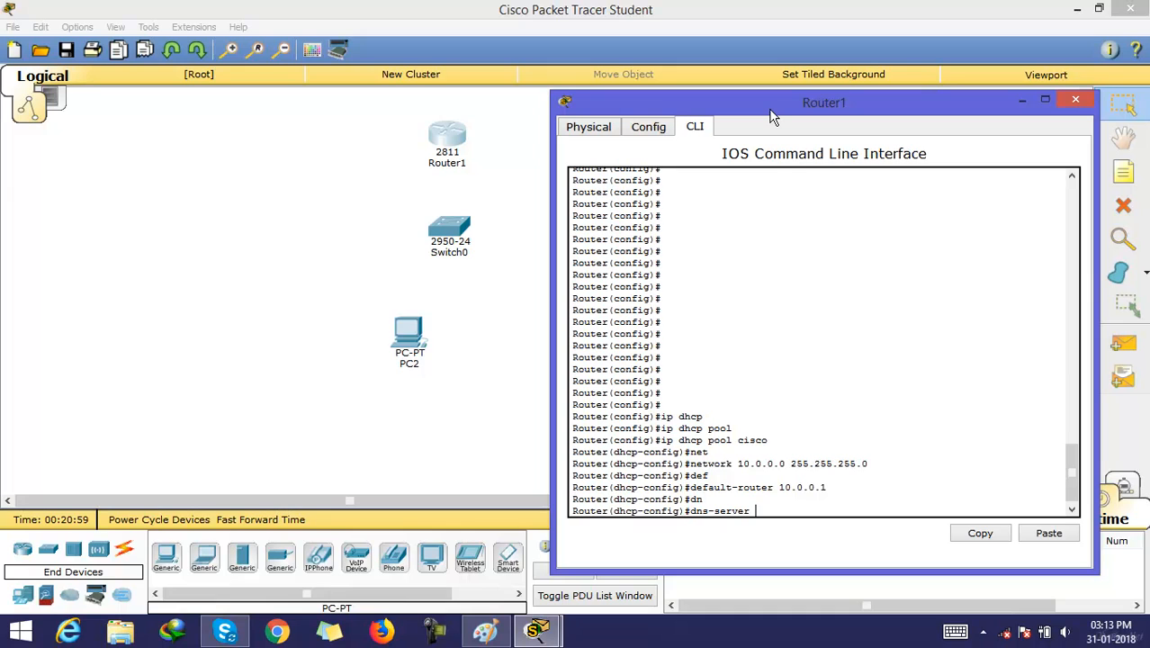
text(10.0.0.1)
key(Return)
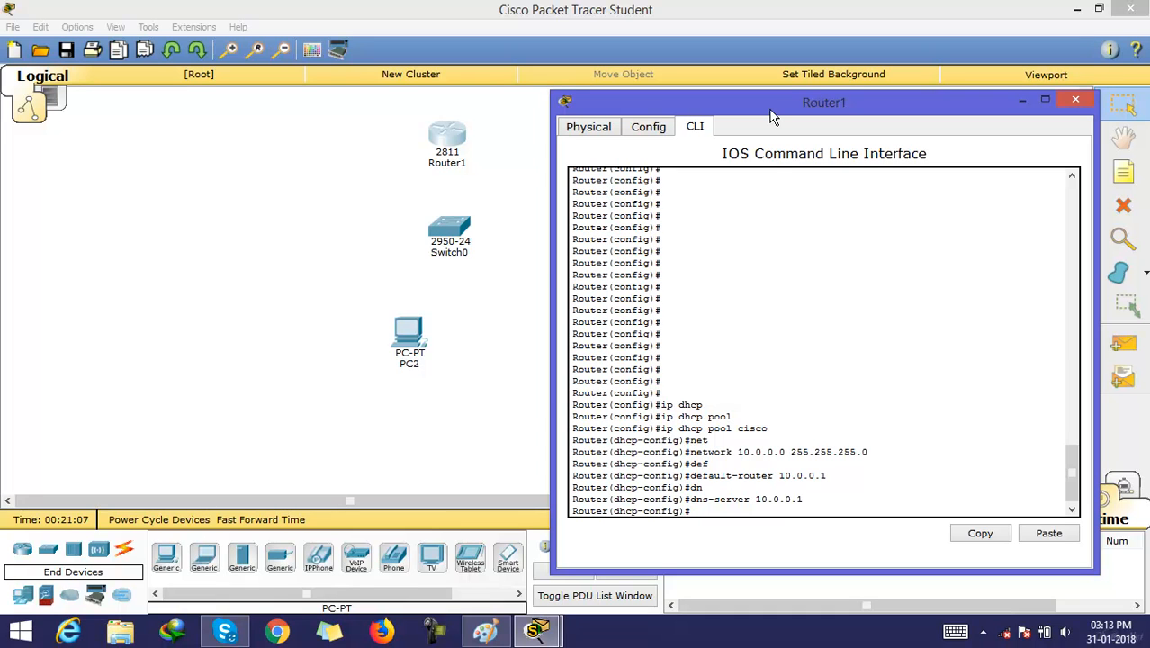
Step: Review the network, default-router and dns-server commands entered for the DHCP pool by highlighting them
drag(686, 451, 868, 452)
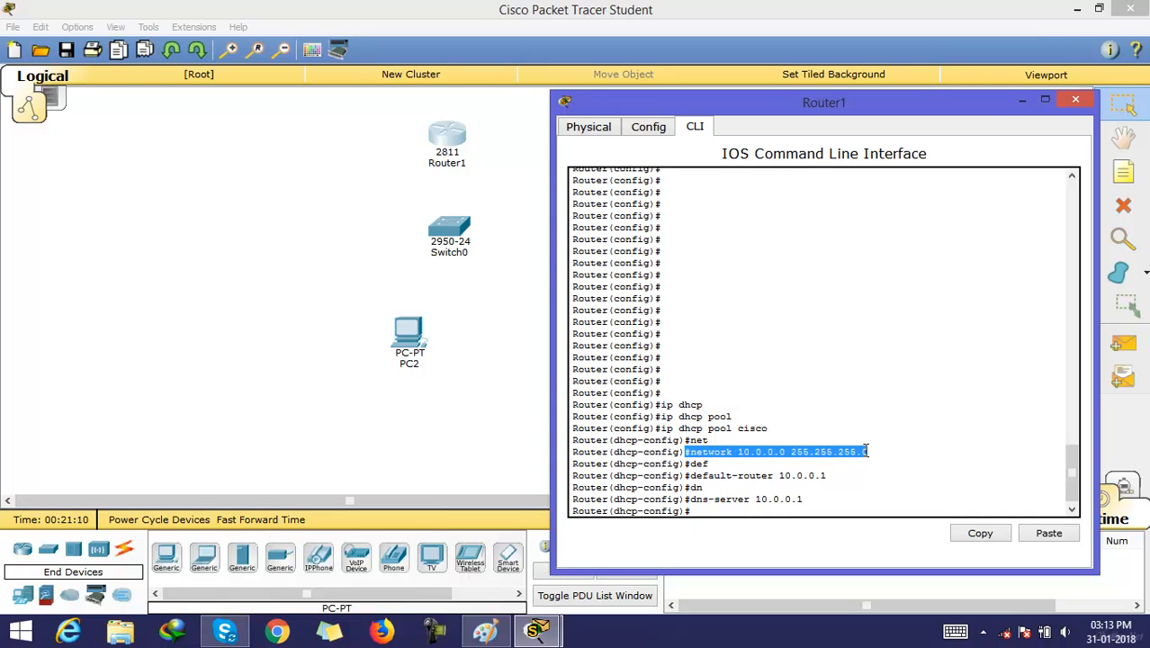
click(694, 475)
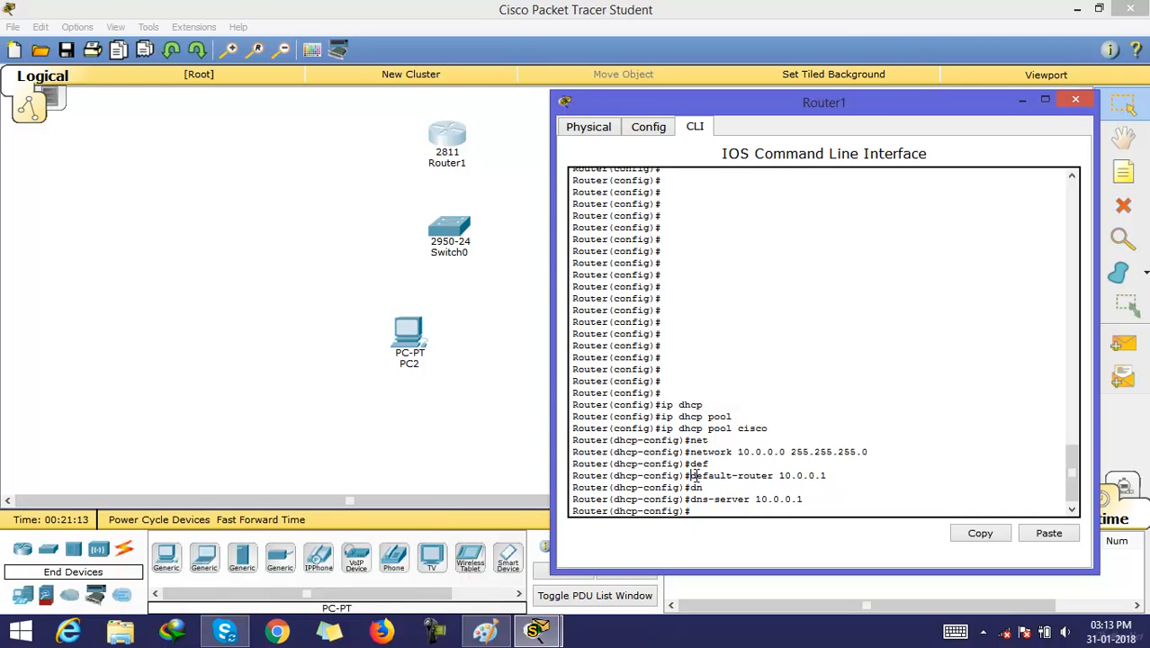
drag(691, 475, 565, 448)
click(829, 473)
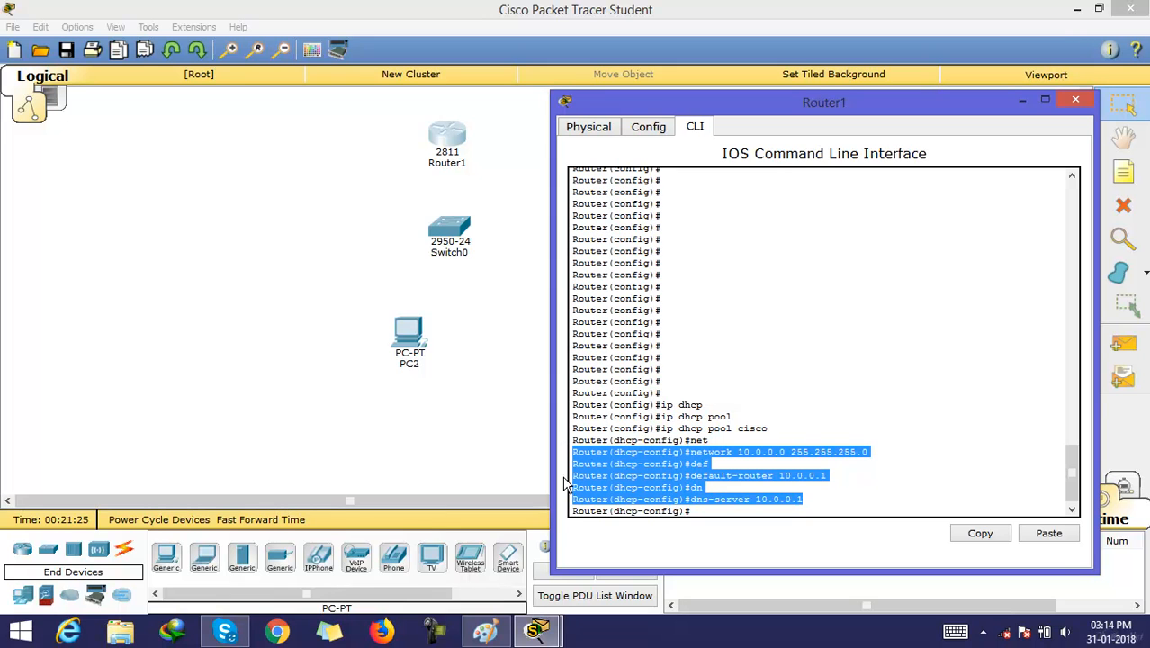
click(714, 511)
key(Return)
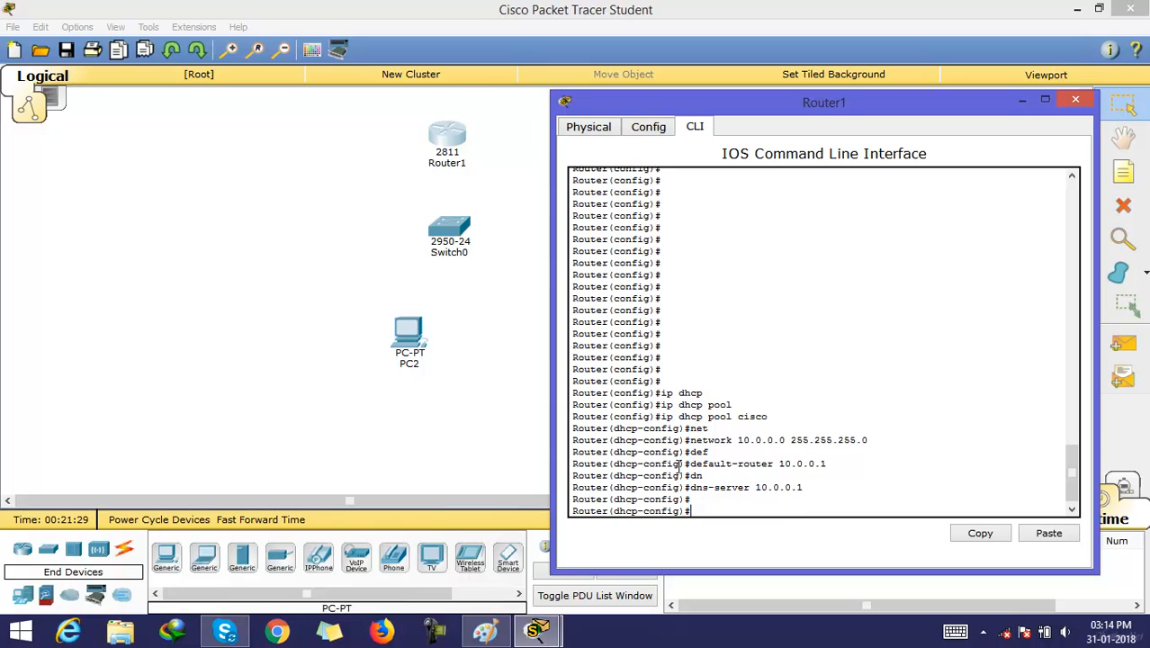
drag(698, 503, 569, 410)
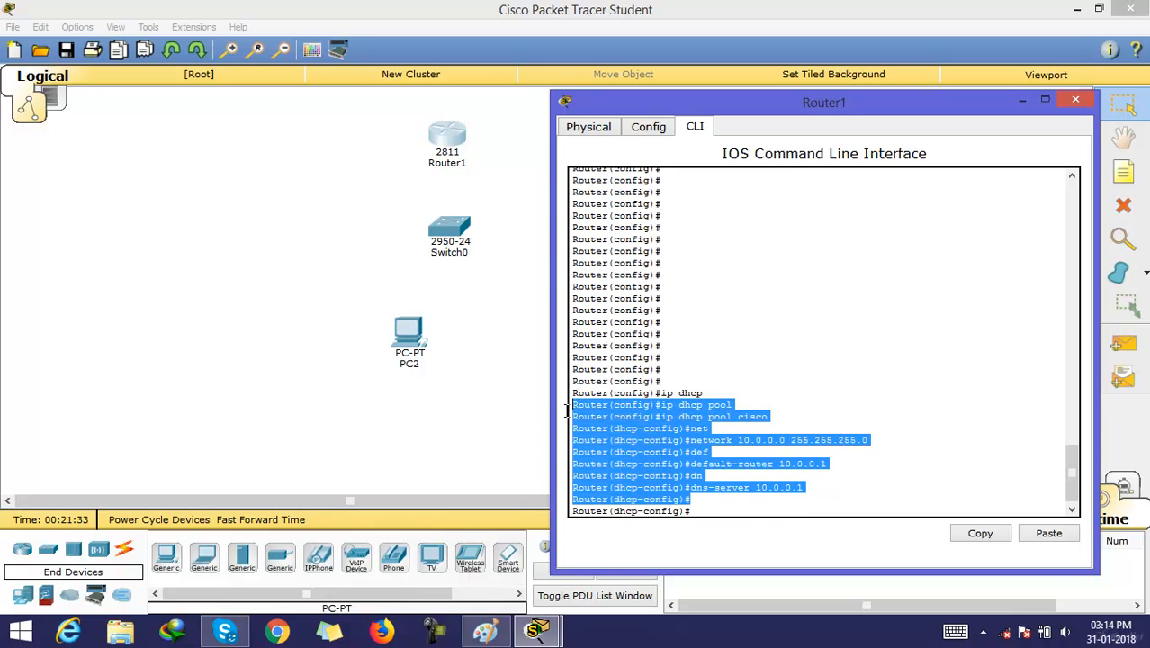
Step: Cable PC2 to Switch0 and Switch0 to Router1 using automatically chosen connections
click(406, 427)
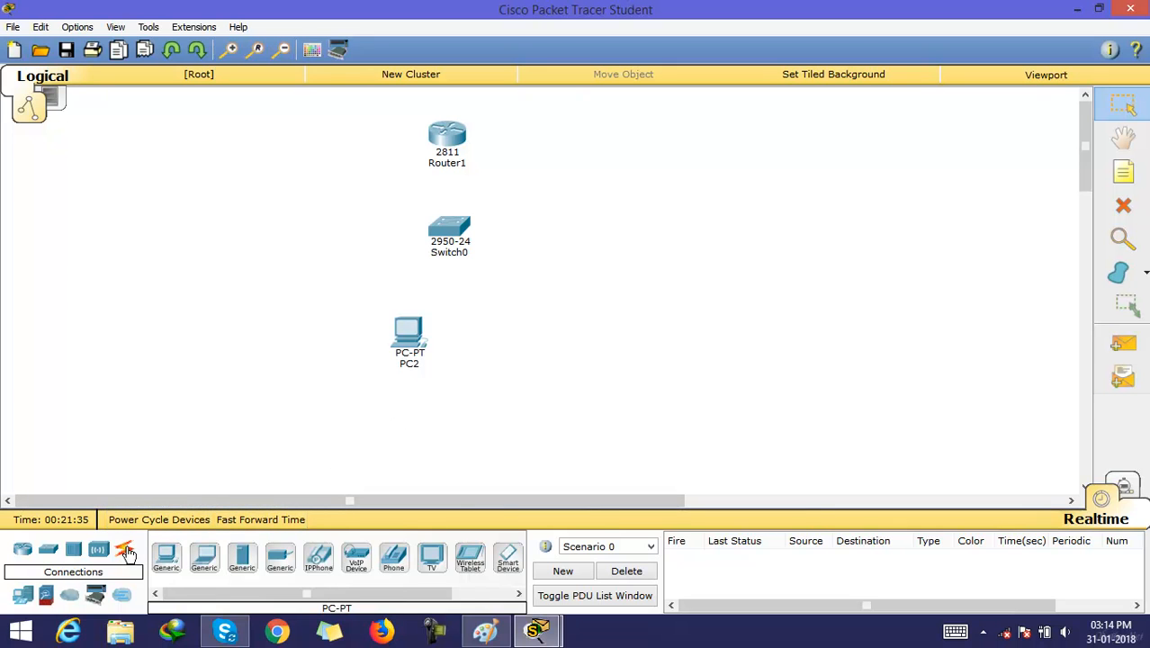
click(126, 554)
click(165, 557)
click(423, 339)
click(444, 233)
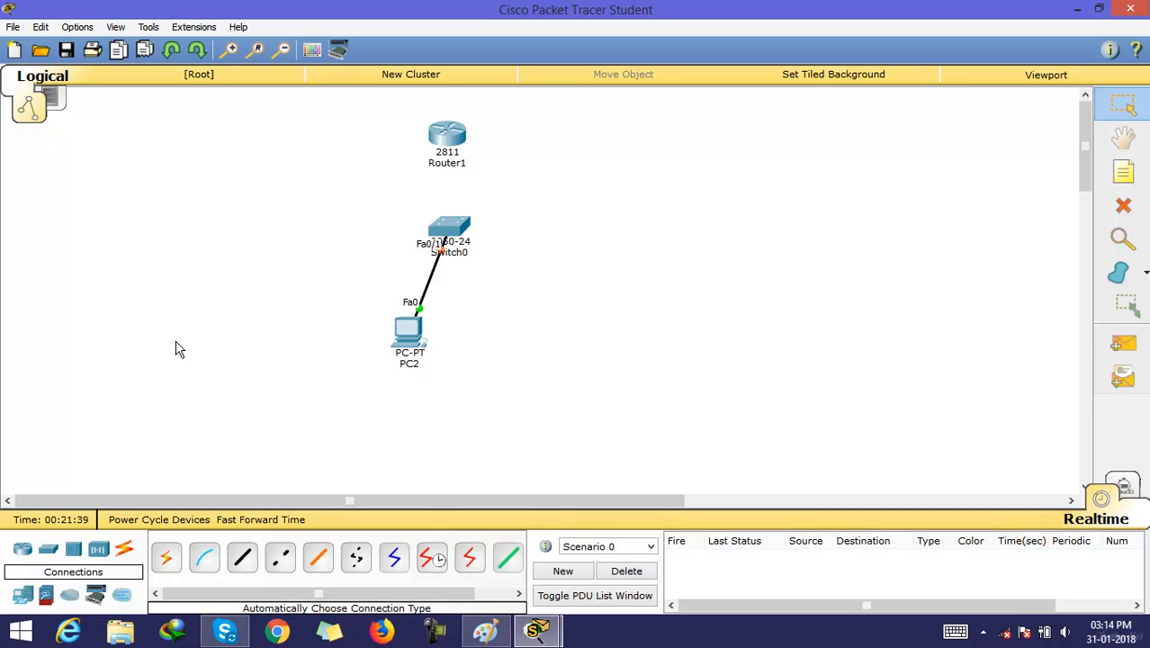
click(166, 557)
click(450, 232)
click(449, 137)
Step: Switch PC2's IP configuration from static to DHCP and close the PC's window
click(408, 339)
drag(583, 116, 854, 125)
click(735, 144)
click(635, 212)
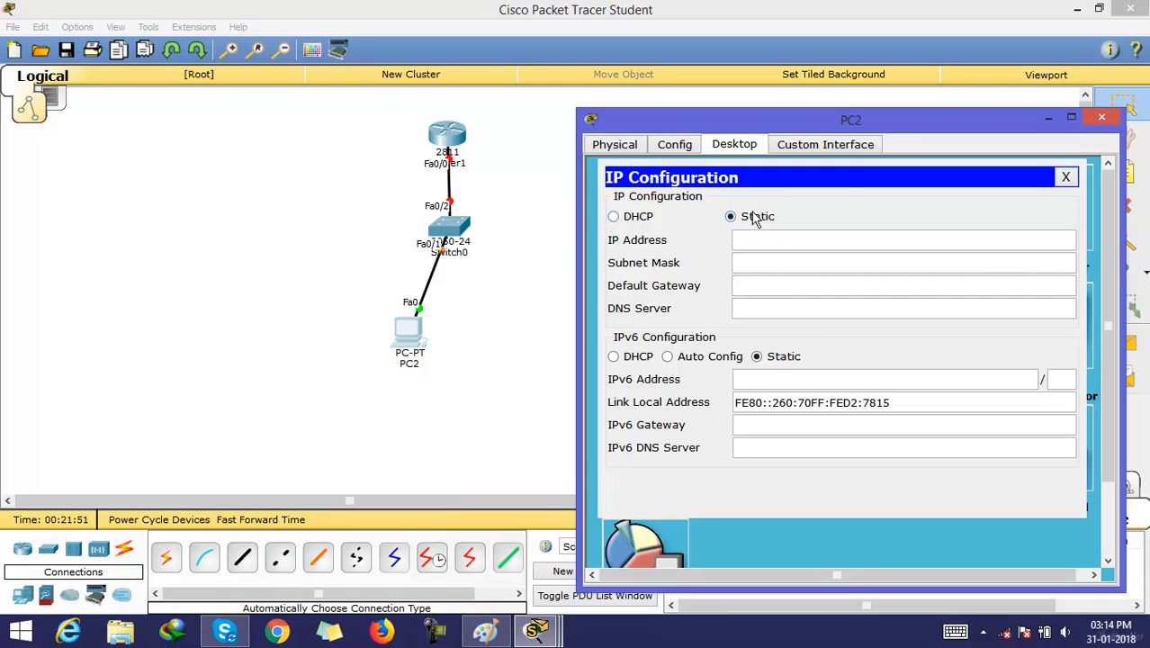
click(616, 217)
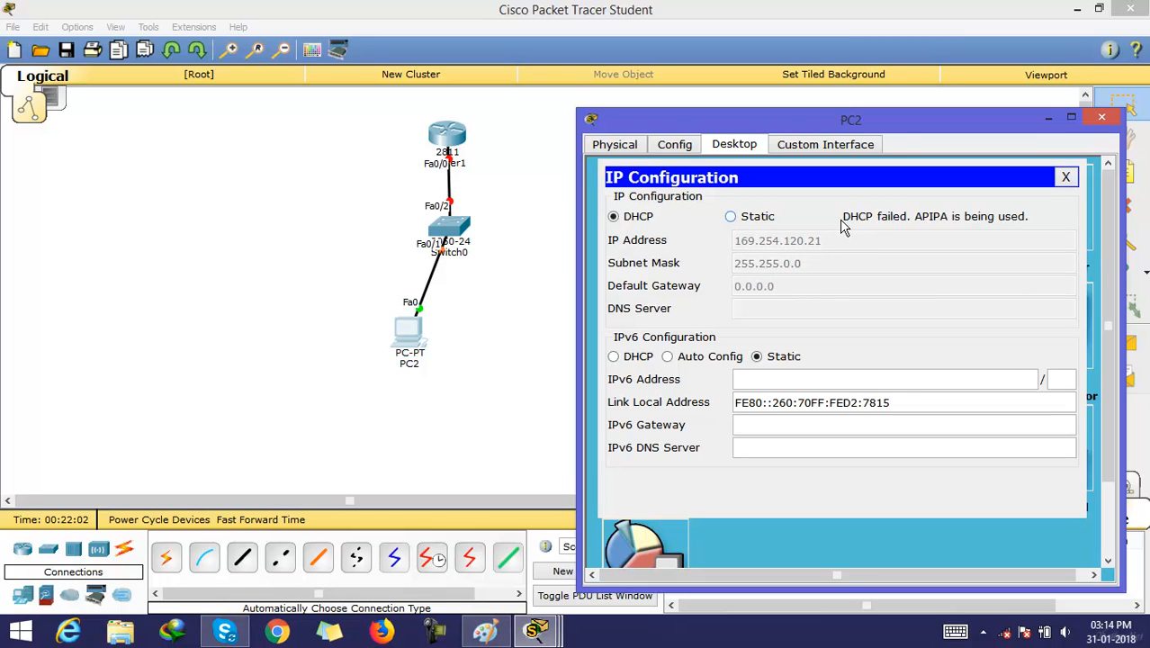
click(1066, 178)
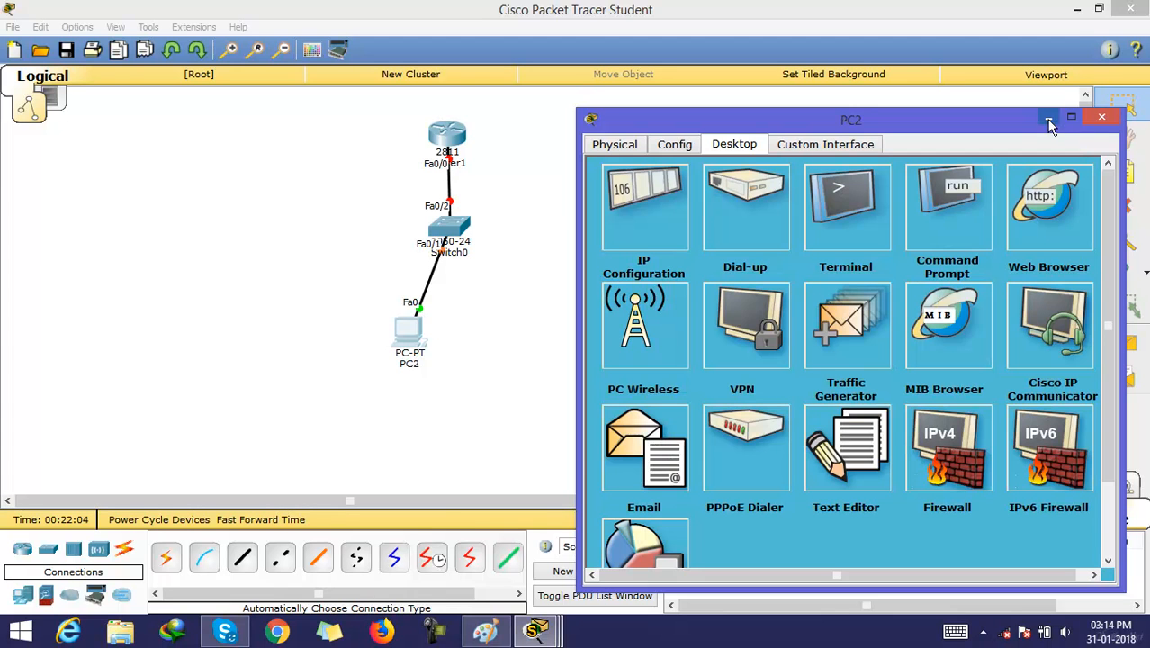
click(1102, 117)
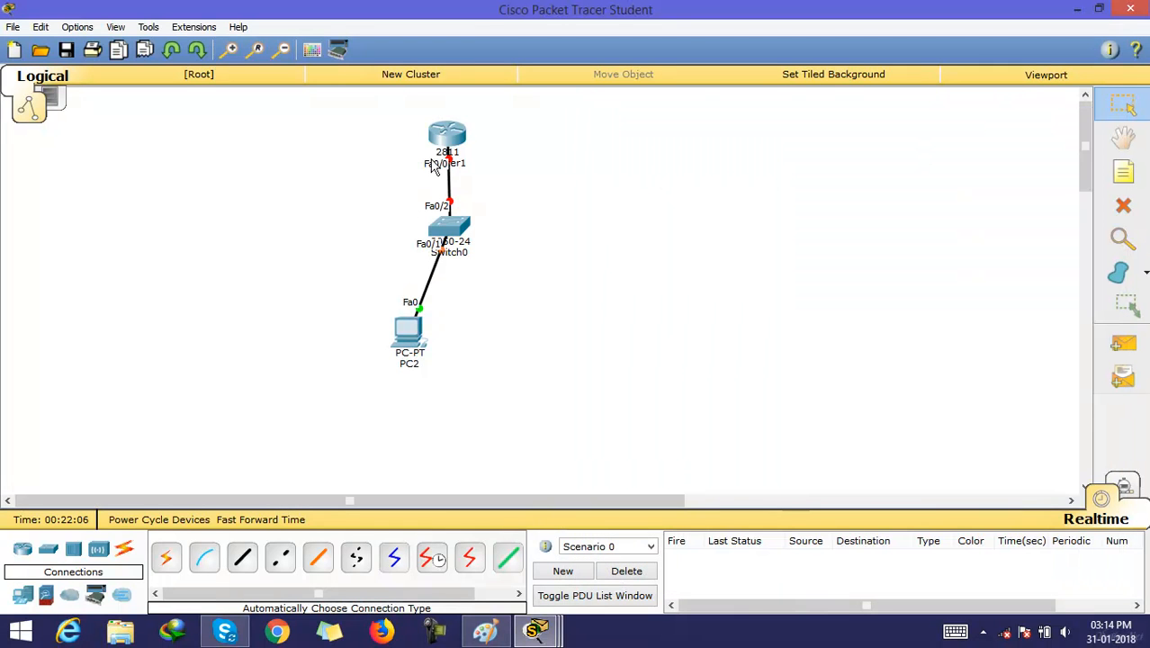
Step: Move Router1 well to the right of the switch and exit its DHCP pool mode to global configuration with ex
drag(443, 137, 755, 147)
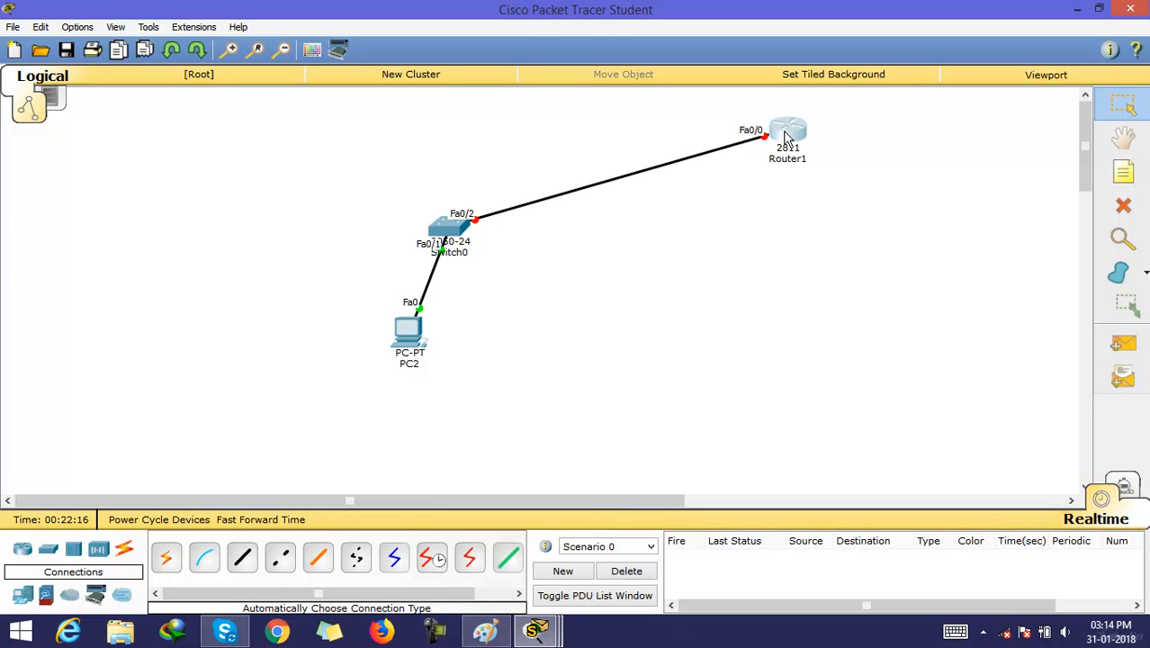
click(792, 135)
drag(738, 101, 300, 118)
click(213, 511)
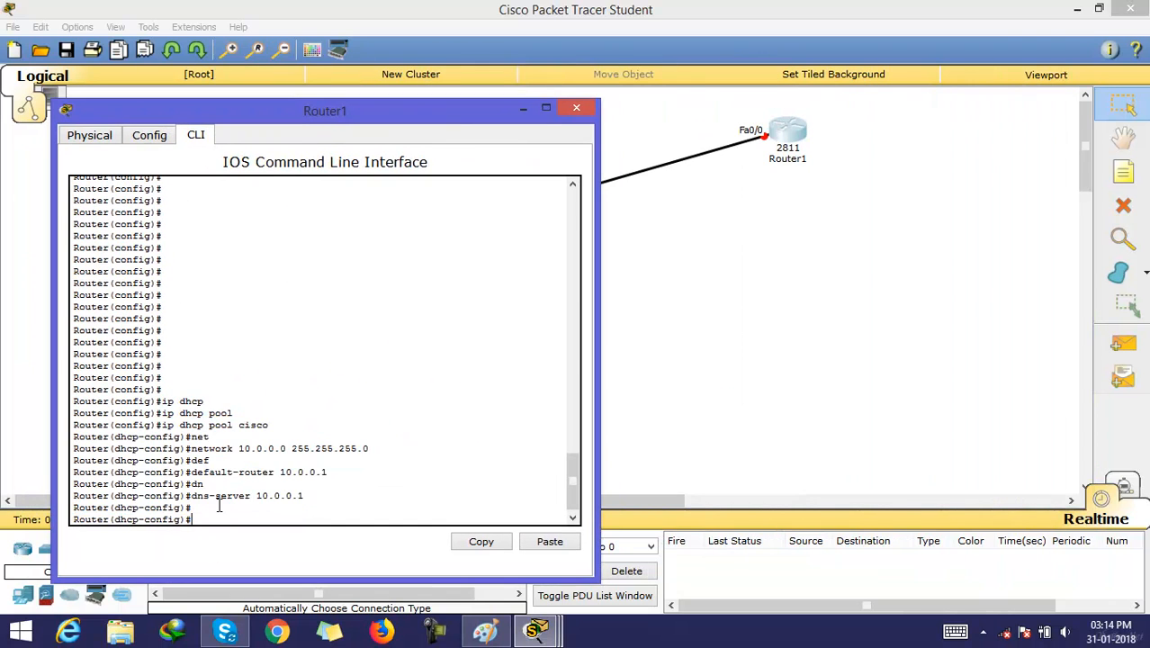
key(Return)
key(Return)
key(Return)
key(Return)
key(Return)
key(Return)
key(Return)
key(Return)
key(Return)
key(Return)
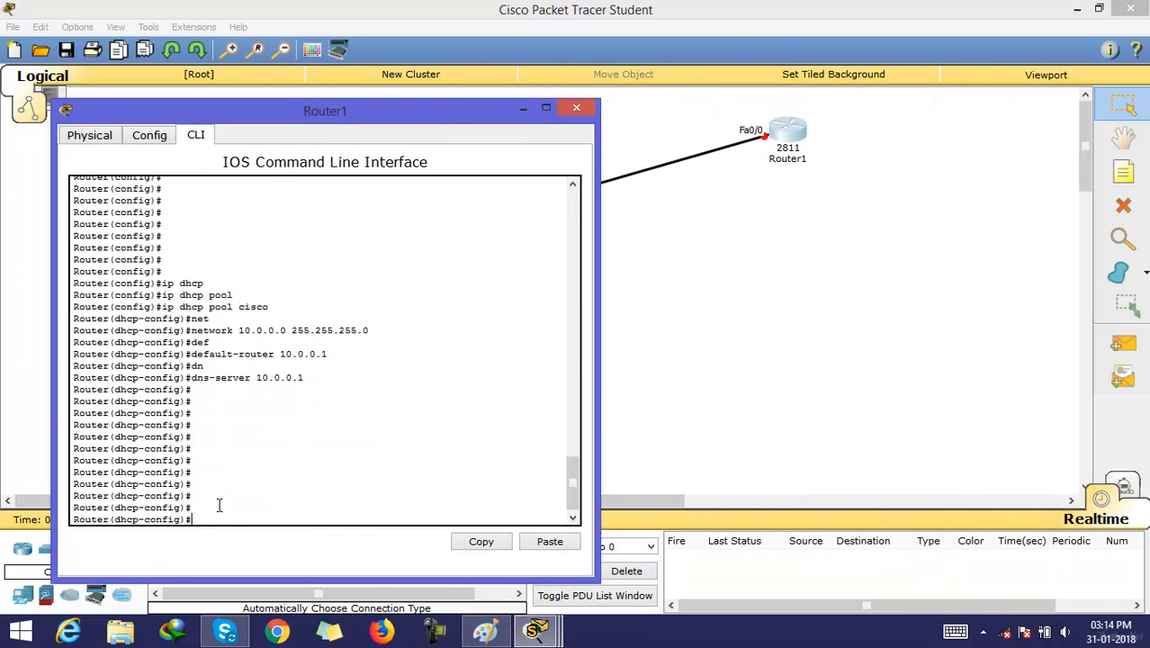
text(ex)
key(Return)
key(Return)
key(Return)
key(Return)
key(Return)
key(Return)
key(Return)
key(Return)
key(Return)
key(Return)
key(Return)
key(Return)
key(Return)
key(Return)
key(Return)
key(Return)
key(Return)
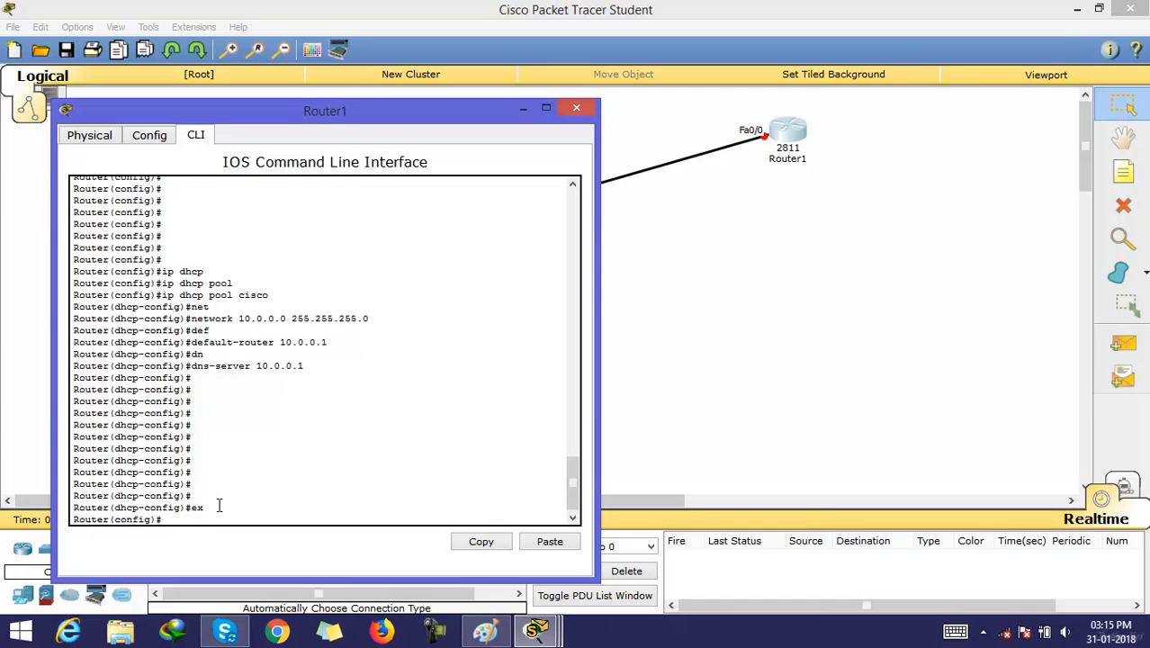
Step: Enter interface fa0/0 on Router1 and assign it IP address 10.0.0.1 with mask 255.255.255.0
key(Return)
key(Return)
key(Return)
key(Return)
text(int fa0/0)
key(Return)
key(Return)
key(Return)
key(Return)
key(Return)
key(Return)
key(Return)
key(Return)
key(Return)
key(Return)
key(Return)
key(Return)
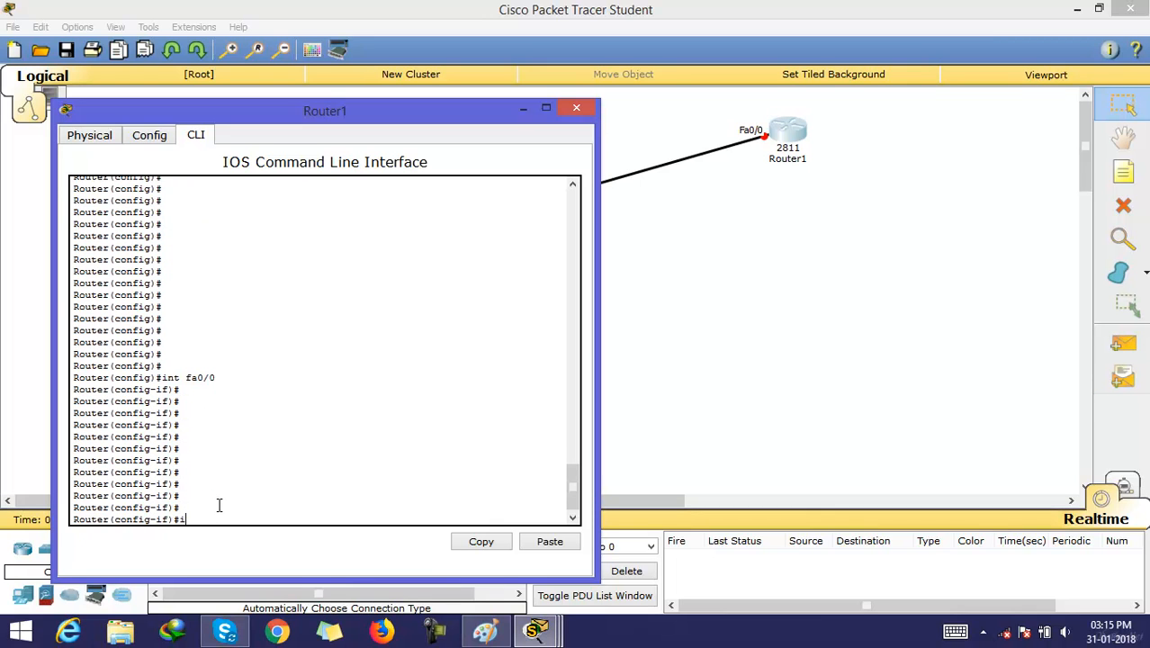
text(ip add 10.0.0.)
text(1 255.255.255.0)
drag(216, 520, 272, 519)
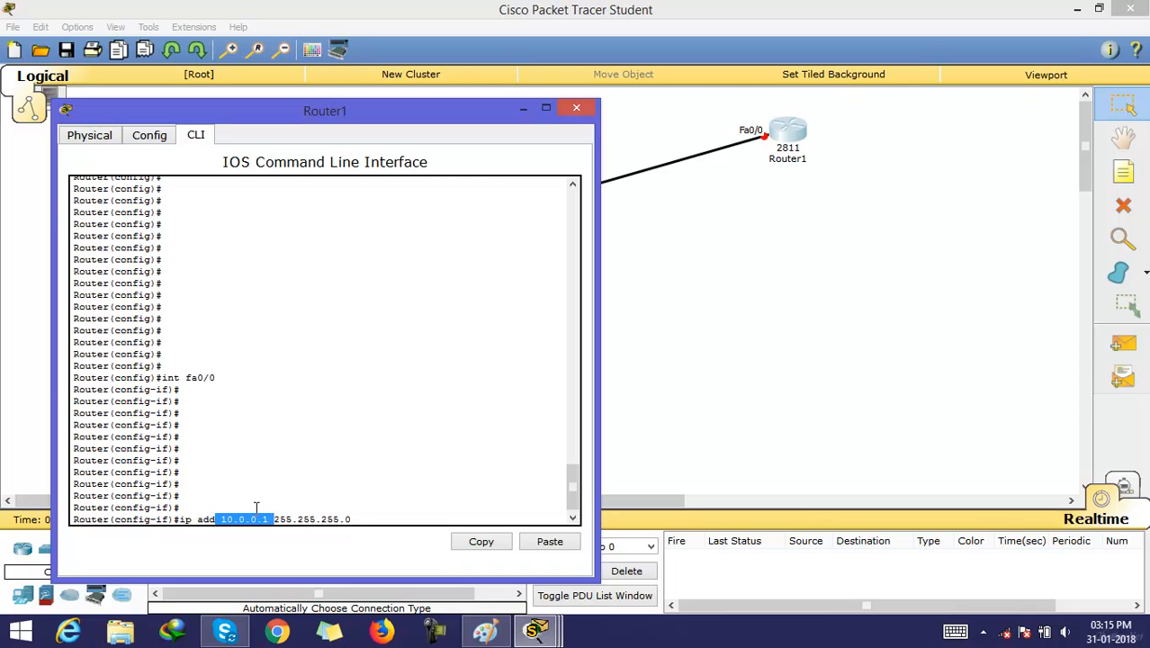
click(359, 519)
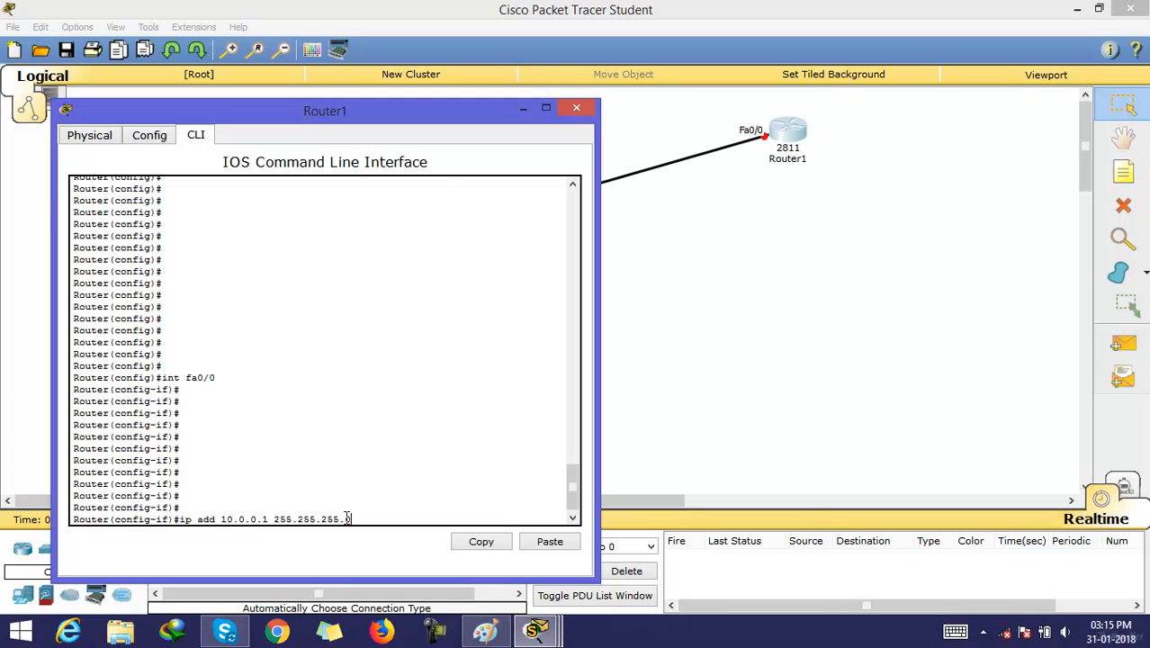
drag(365, 520, 235, 501)
key(Return)
key(Return)
key(Return)
key(Return)
key(Return)
key(Return)
key(Return)
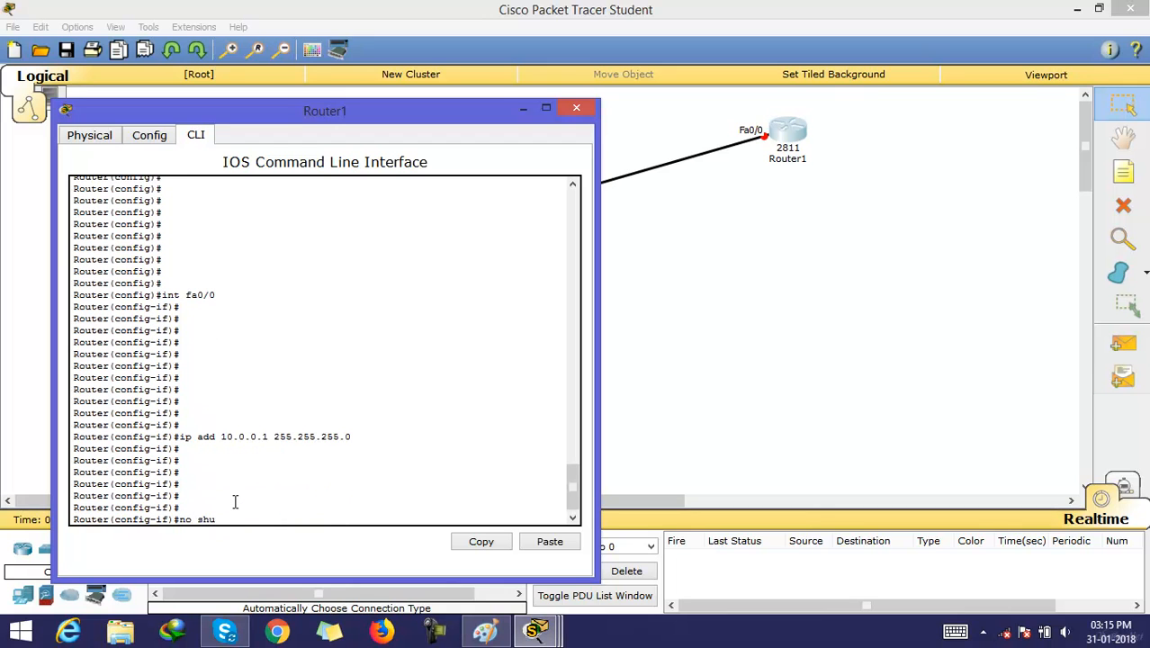
Step: Enable Router1's fa0/0 interface with no shut
text(no shut)
key(Return)
key(Return)
key(Return)
key(Return)
key(Return)
key(Return)
key(Return)
key(Return)
key(Return)
key(Return)
key(Return)
key(Return)
key(Return)
key(Return)
key(Return)
key(Return)
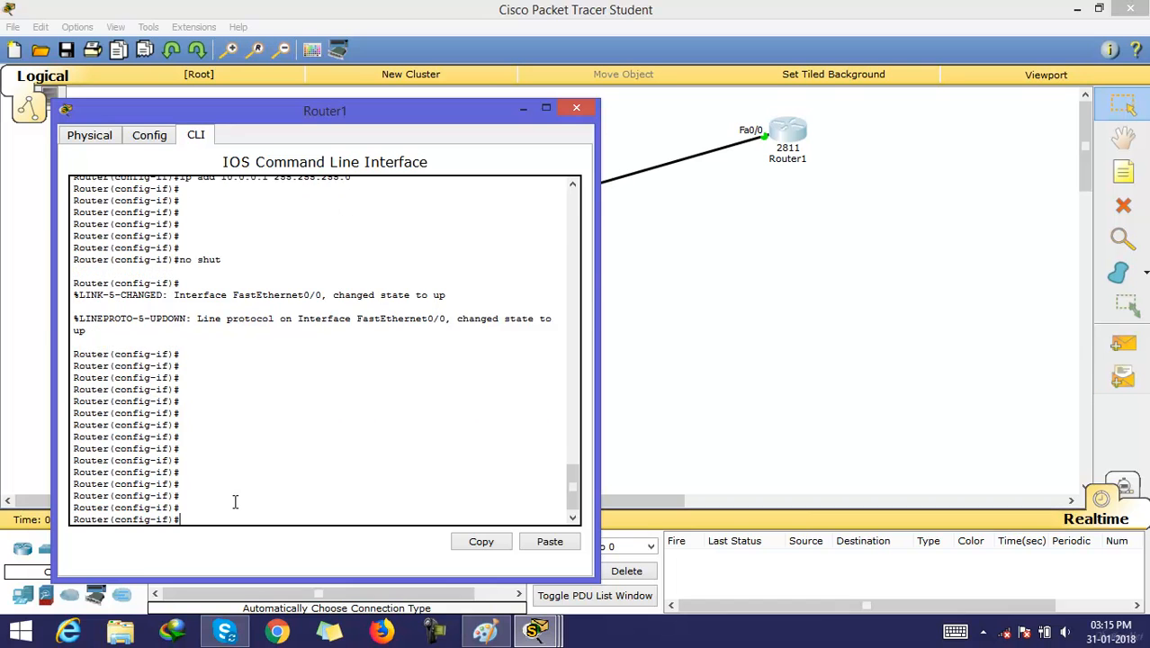
Step: Switch PC2's IP configuration to static and back to DHCP to request an address, and return to the workspace
click(525, 609)
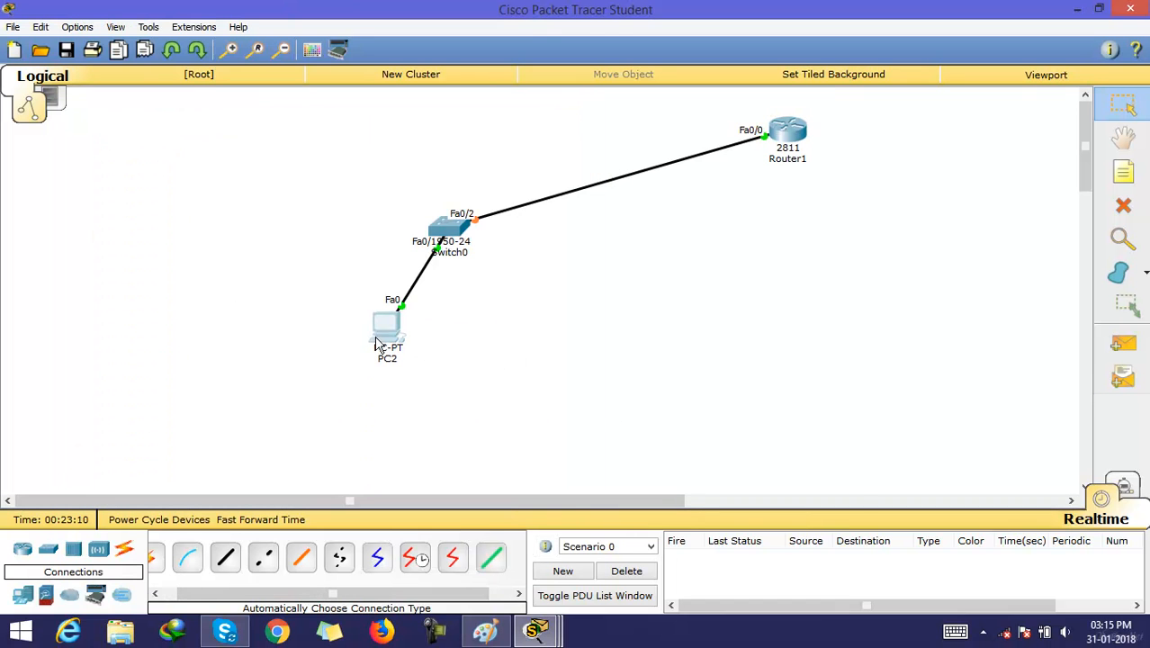
click(383, 328)
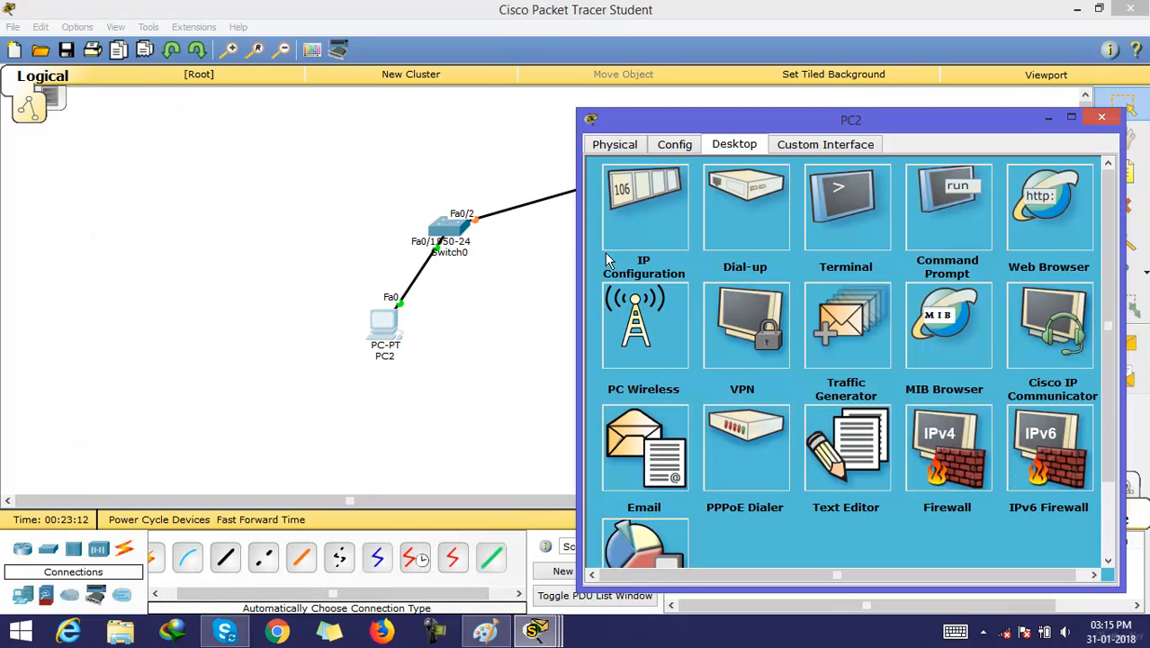
click(641, 220)
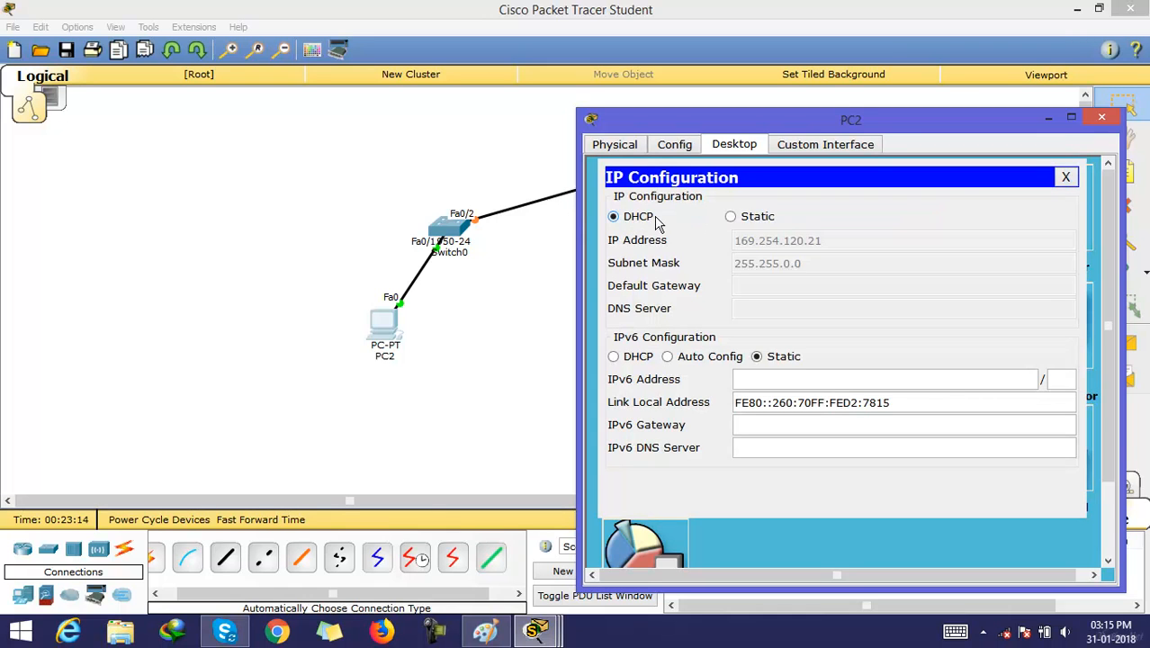
click(749, 221)
click(615, 218)
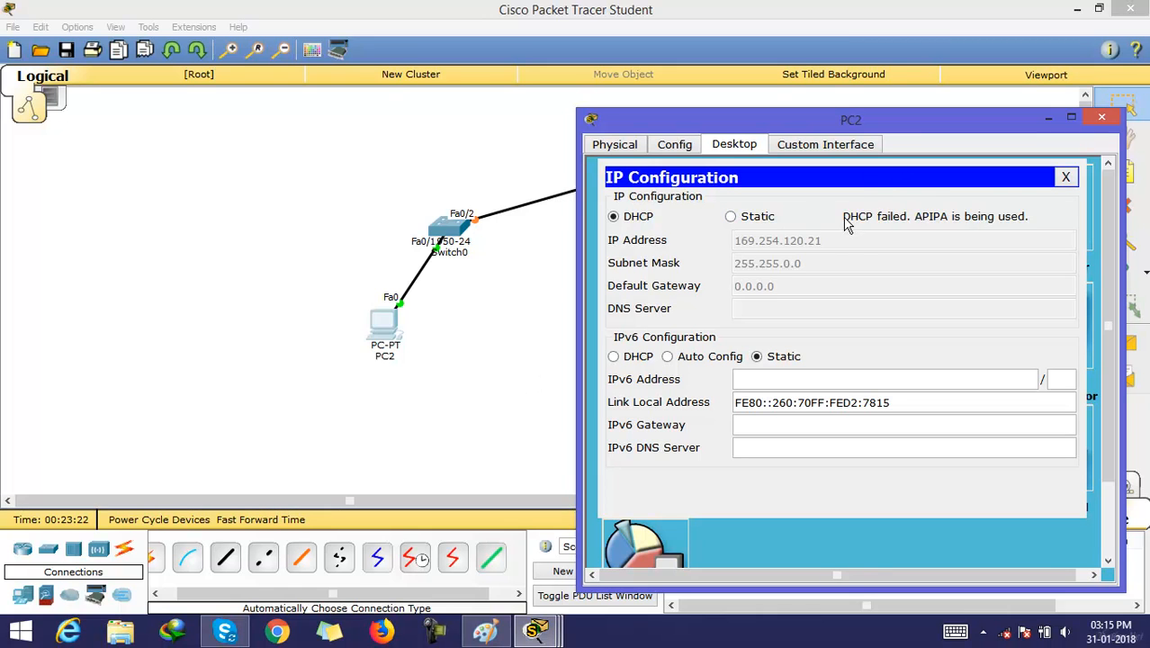
click(529, 283)
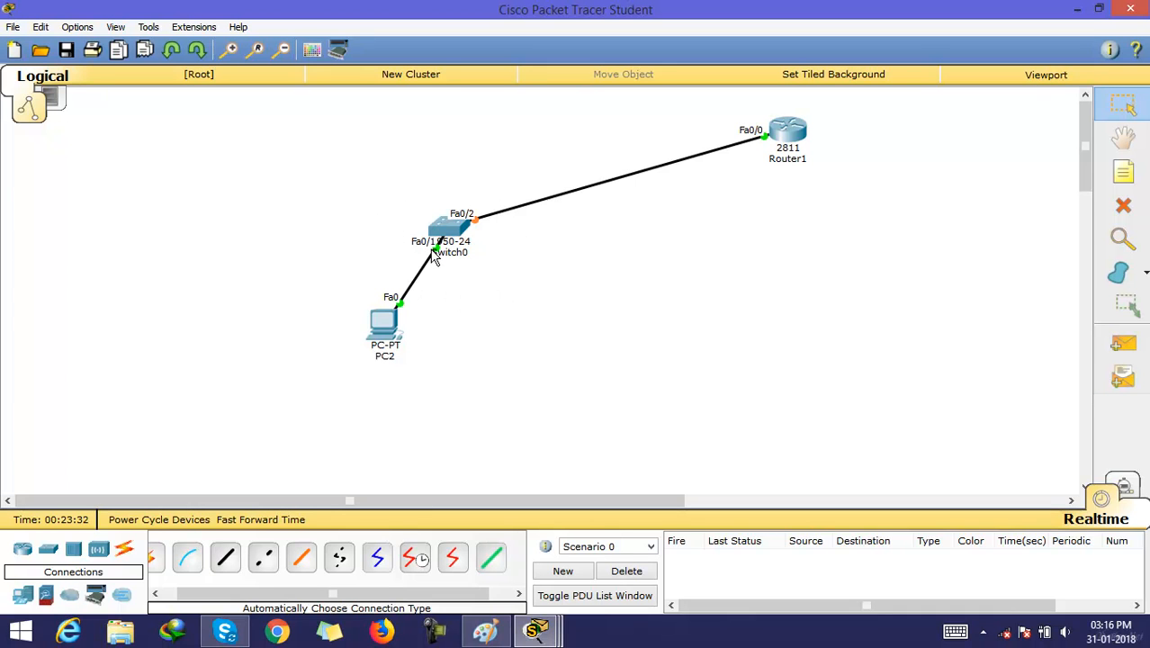
Step: Move PC2 farther down and left of Switch0 and request its IP address through DHCP again
drag(396, 323, 282, 356)
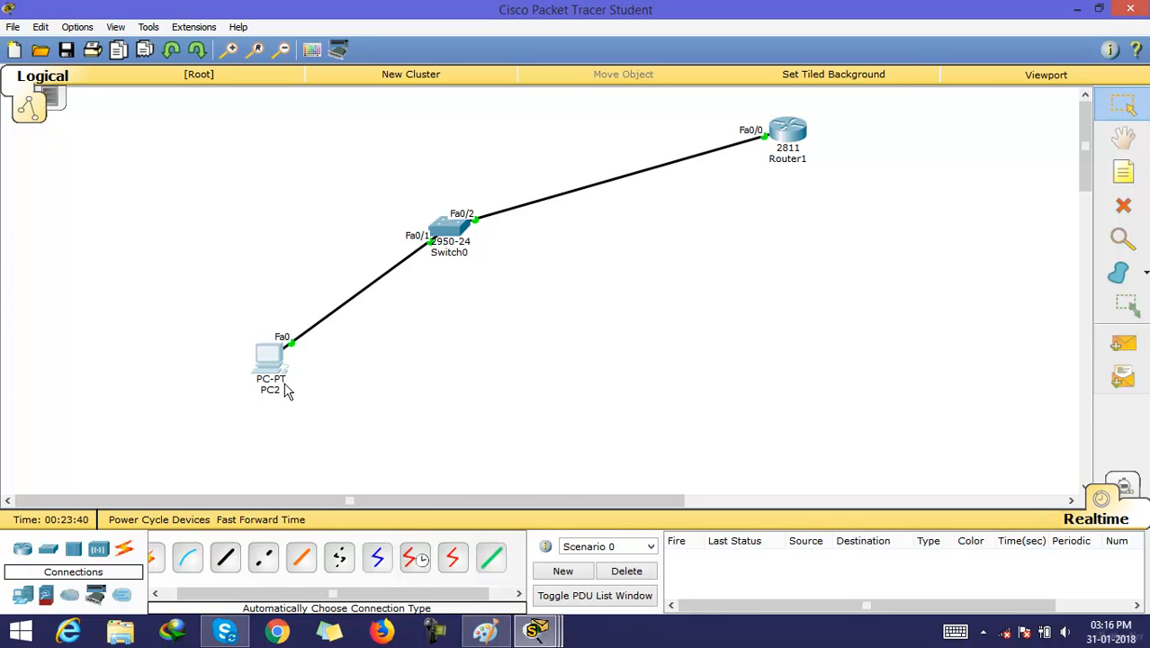
click(417, 328)
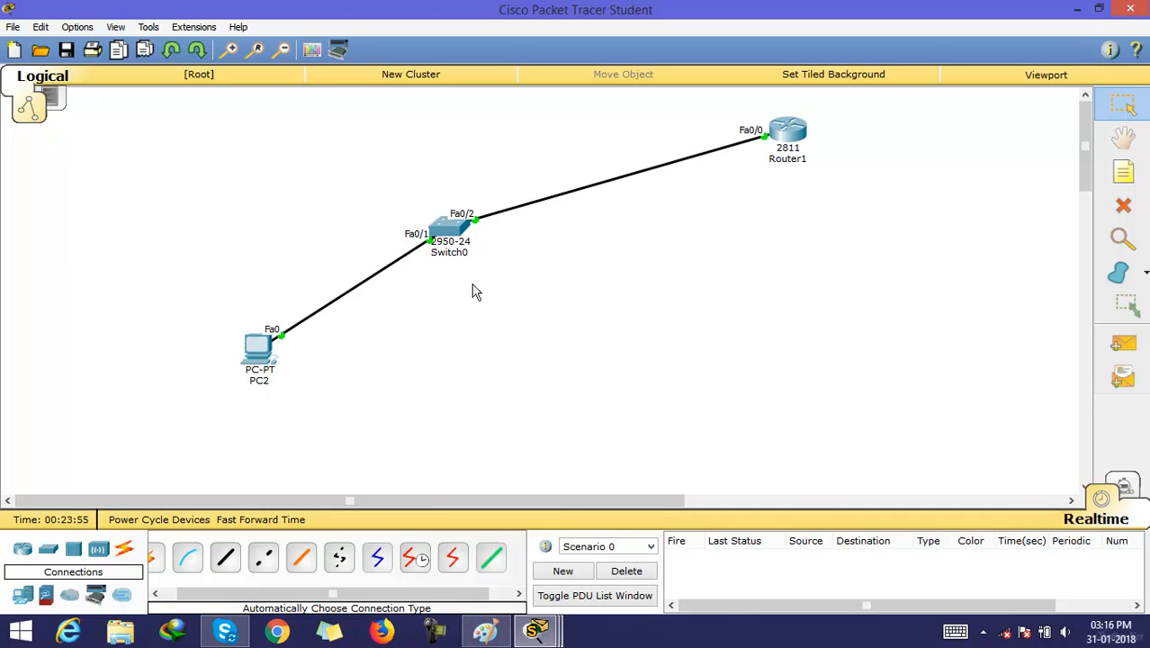
drag(270, 357, 266, 356)
click(257, 348)
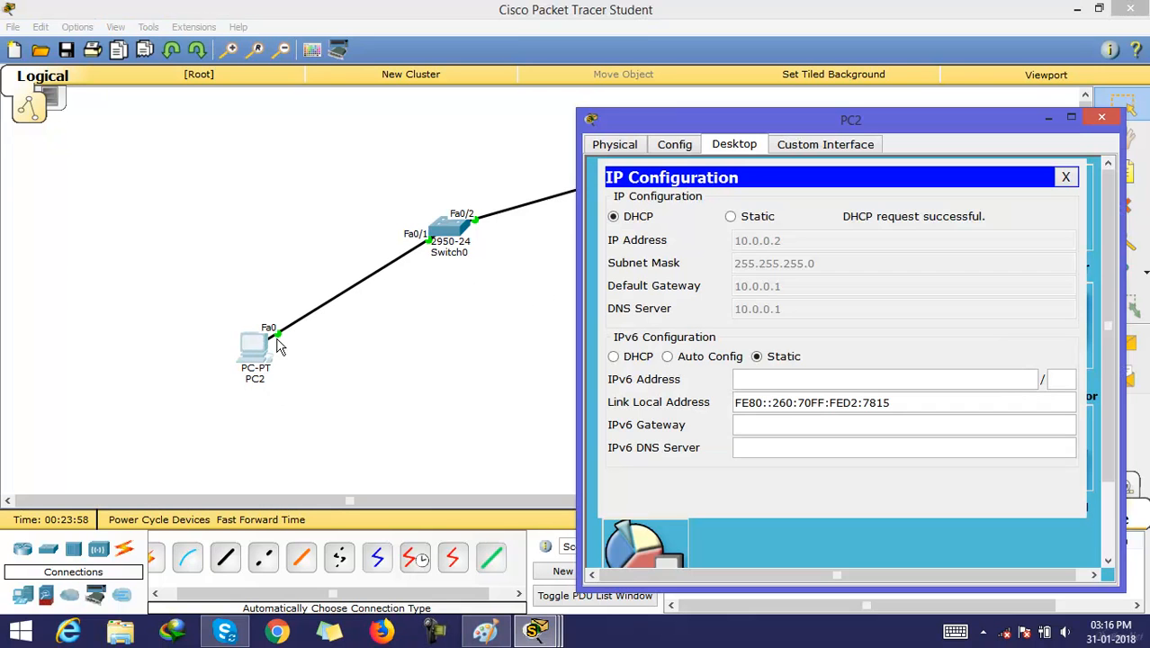
click(633, 224)
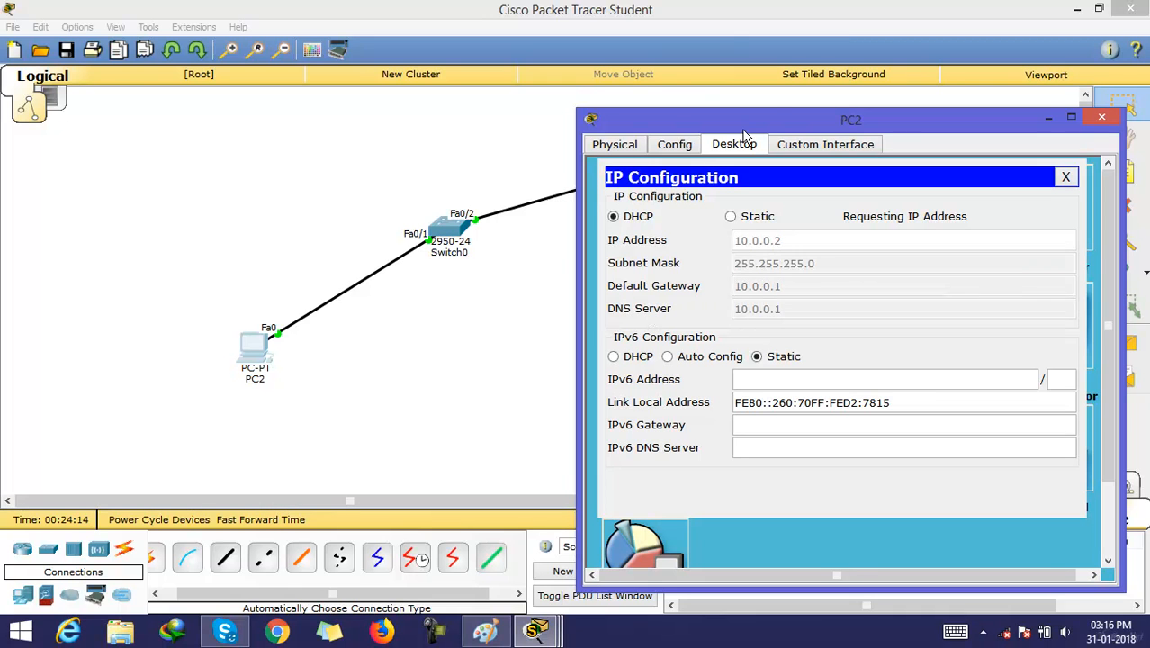
drag(766, 121, 671, 221)
click(949, 214)
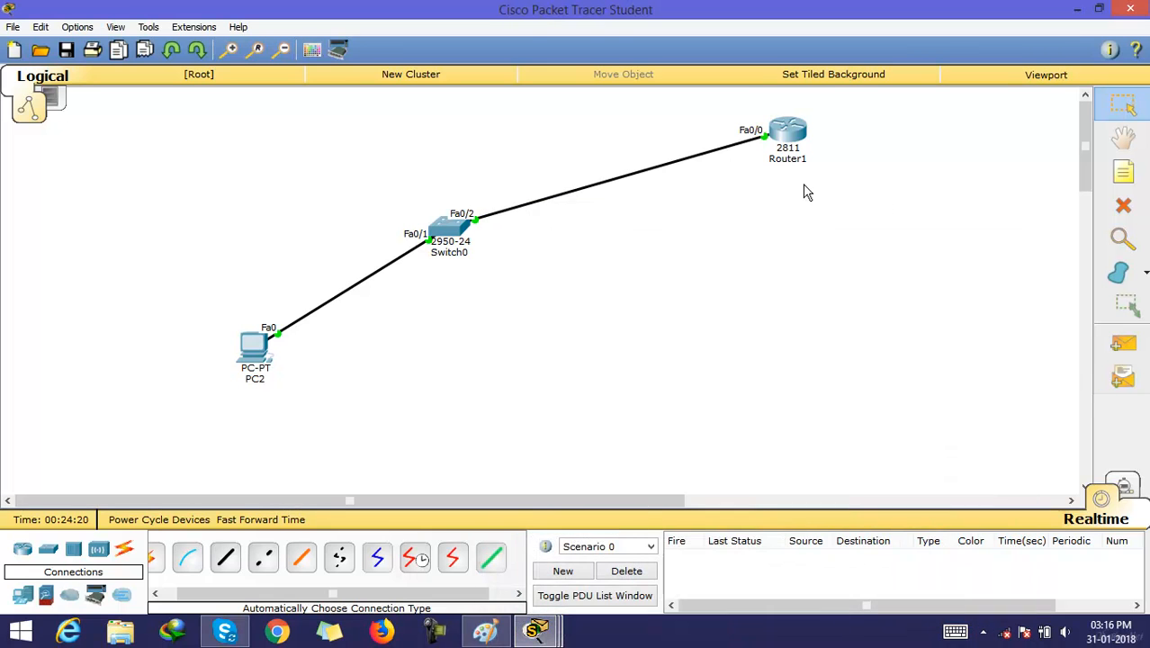
Step: Reopen Router1's command line and leave interface configuration for global configuration mode with exit
click(794, 140)
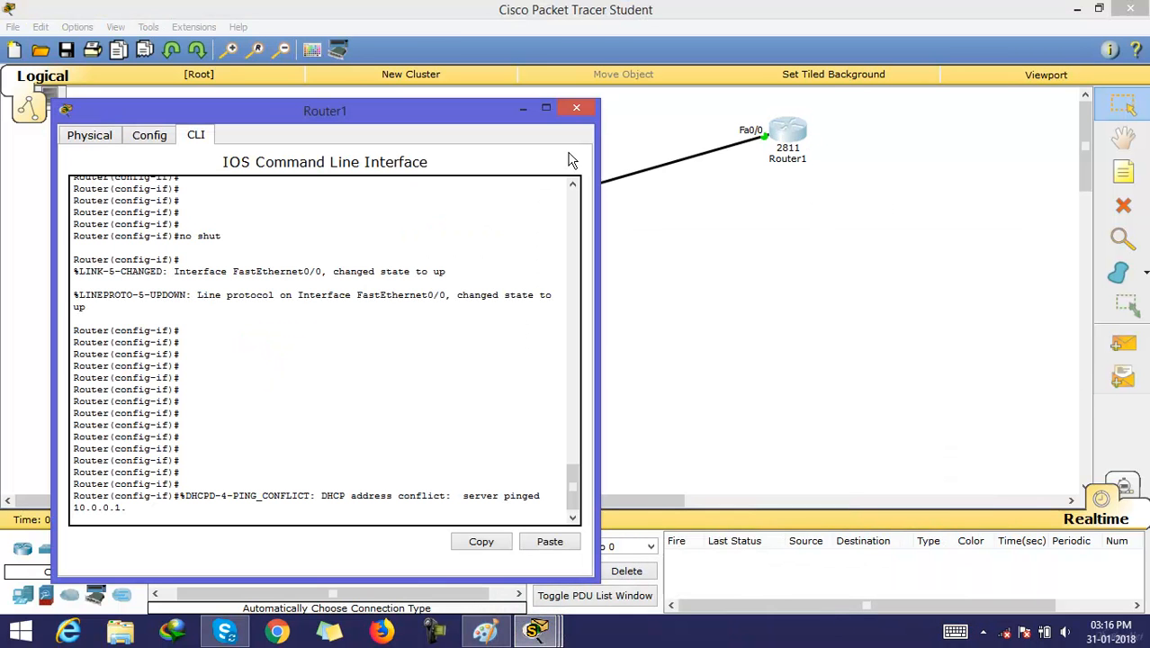
drag(283, 446, 218, 486)
click(181, 509)
key(Return)
key(Return)
key(Return)
key(Return)
key(Return)
key(Return)
key(Return)
key(Return)
key(Return)
key(Return)
key(Return)
key(Return)
key(Return)
key(Return)
key(Return)
key(Return)
key(Return)
key(Return)
key(Return)
key(Return)
key(Return)
key(Return)
key(Return)
key(Return)
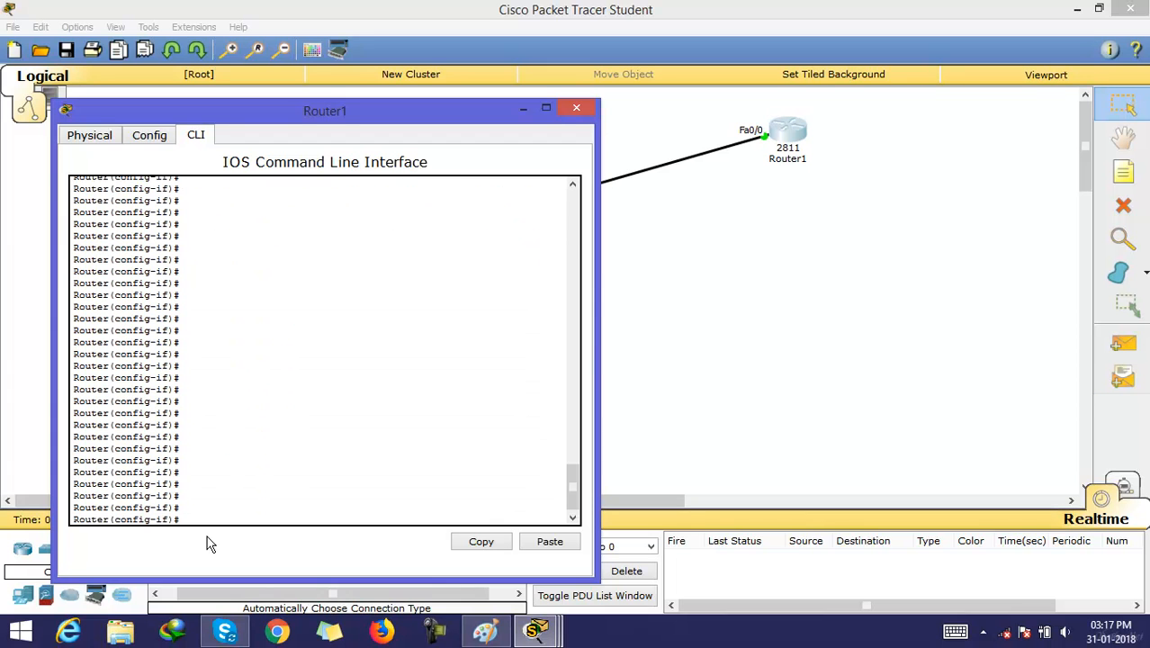
text(exit)
key(Return)
key(Return)
key(Return)
key(Return)
key(Return)
key(Return)
key(Return)
key(Return)
key(Return)
key(Return)
key(Return)
key(Return)
key(Return)
key(Return)
key(Return)
key(Return)
key(Return)
key(Return)
key(Return)
key(Return)
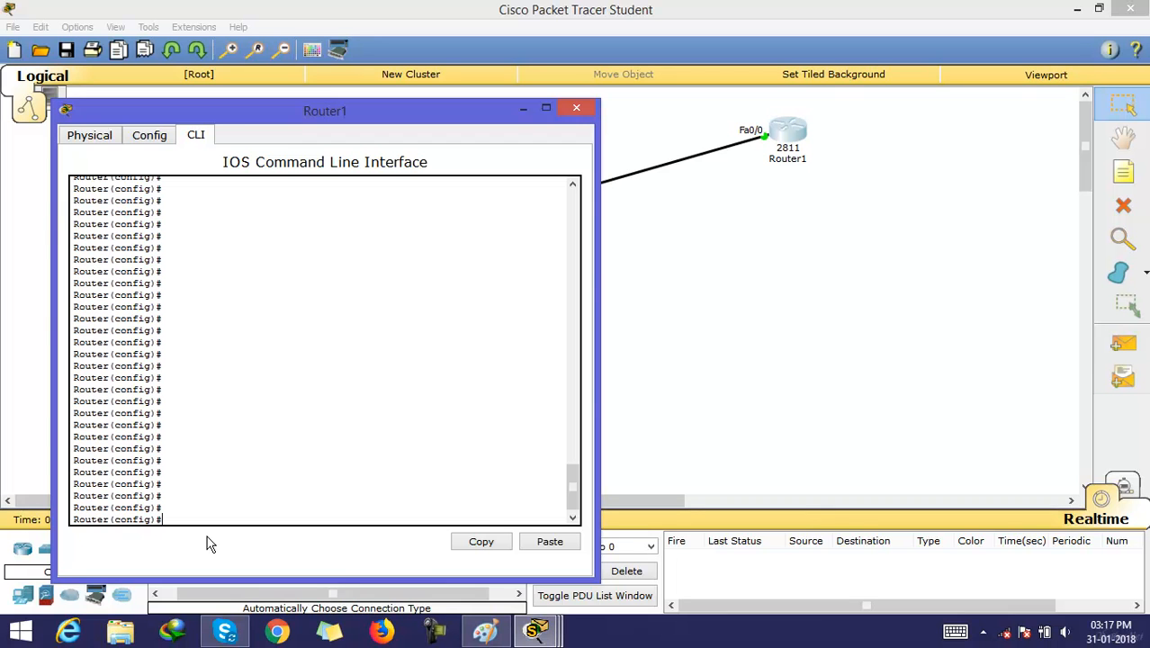
Step: Switch to Paint and handwrite the range 10.0.0.2, .3, .4 to .10 below the pool sketch, bracketed with a crossed-out arrow
click(485, 631)
drag(469, 461, 469, 494)
mouse_move(497, 465)
mouse_down()
mouse_move(481, 478)
mouse_move(648, 453)
mouse_move(636, 494)
mouse_up()
click(507, 481)
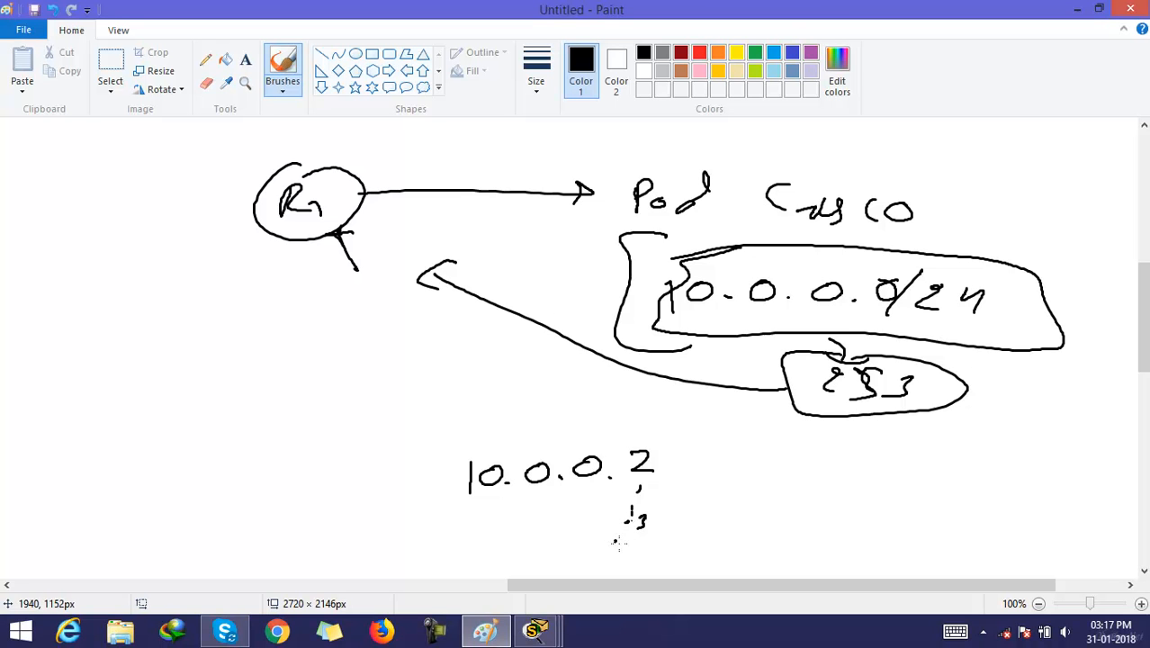
drag(642, 562, 641, 563)
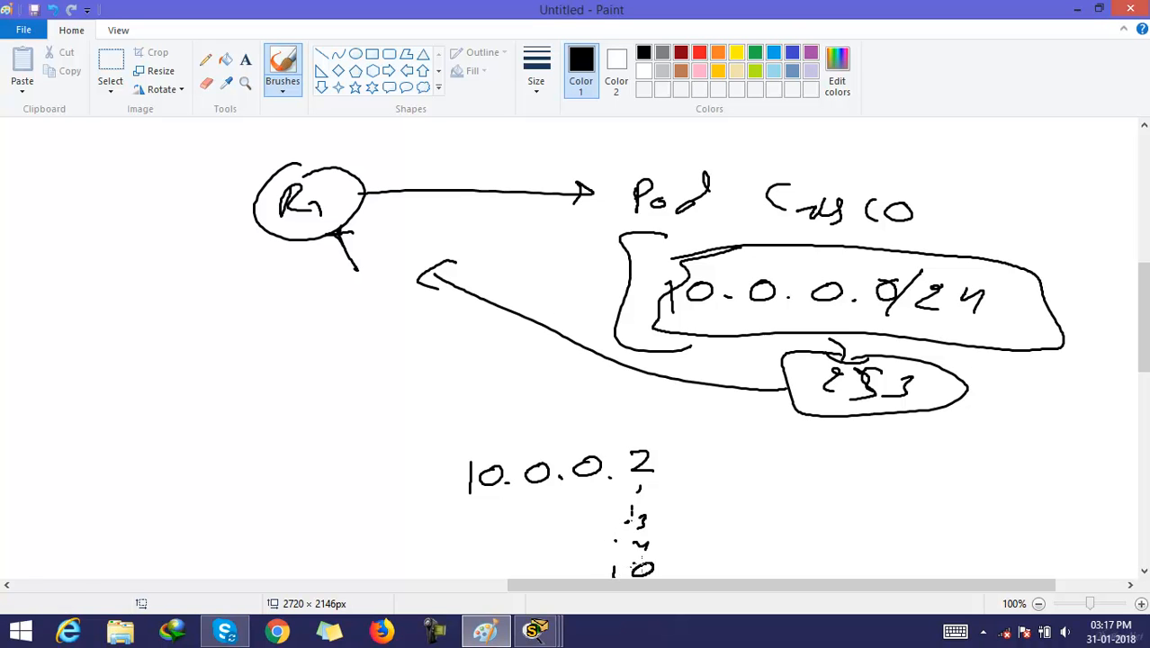
mouse_move(657, 421)
mouse_down()
mouse_move(693, 432)
mouse_move(650, 567)
mouse_up()
mouse_move(694, 510)
mouse_down()
mouse_move(717, 487)
mouse_move(716, 503)
mouse_move(769, 475)
mouse_move(753, 503)
mouse_up()
click(733, 454)
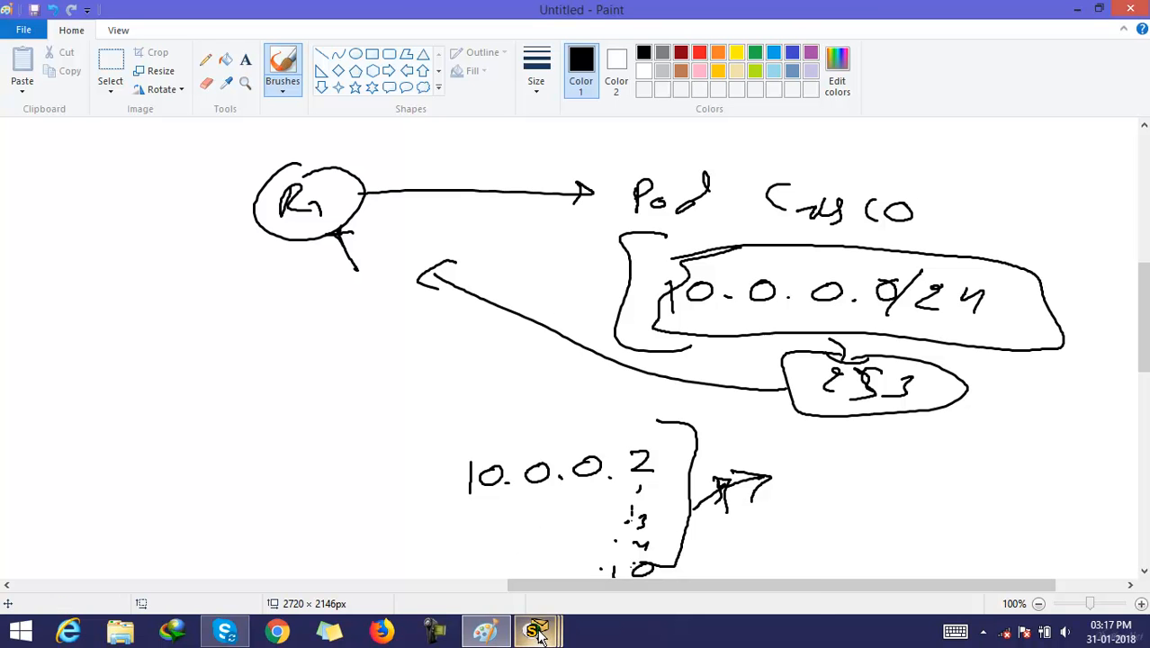
Step: Switch back to Packet Tracer and exclude 10.0.0.2 to 10.0.0.10 on Router1 with ip dhcp excluded-address
mouse_move(535, 630)
click(407, 552)
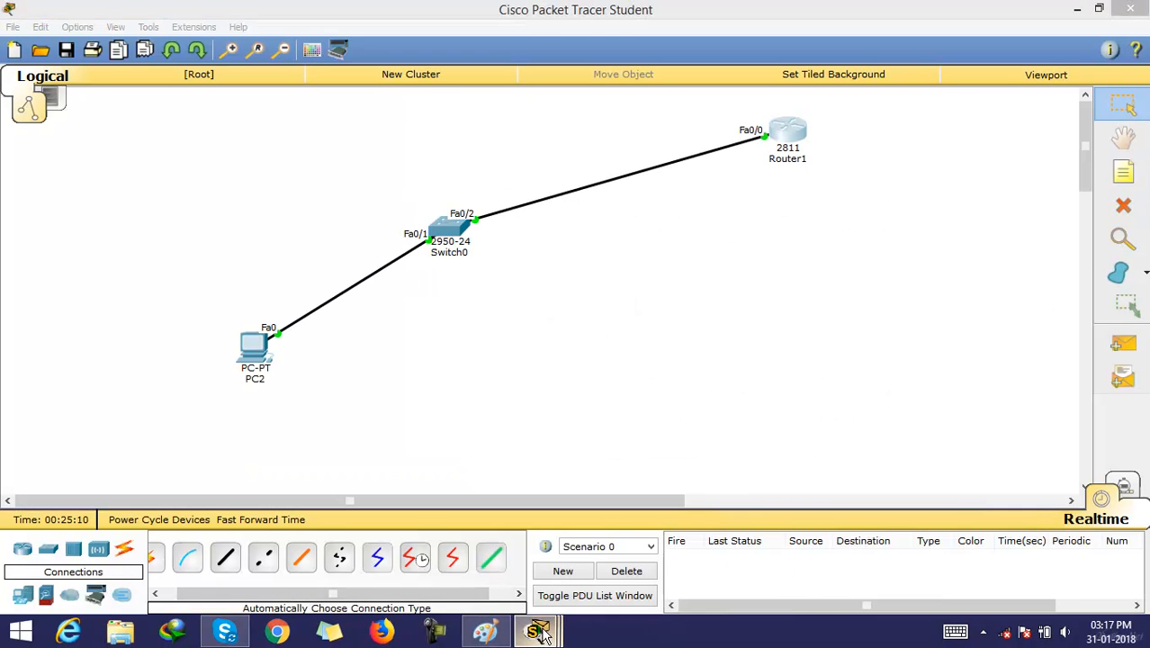
click(537, 547)
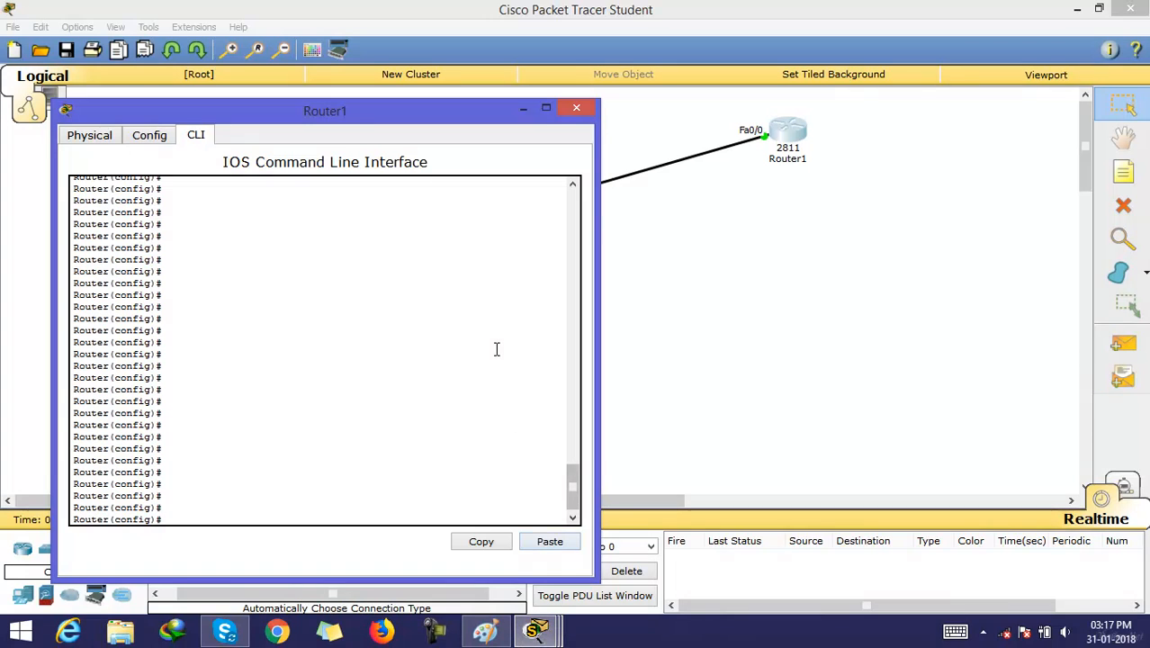
drag(426, 113, 541, 108)
click(303, 501)
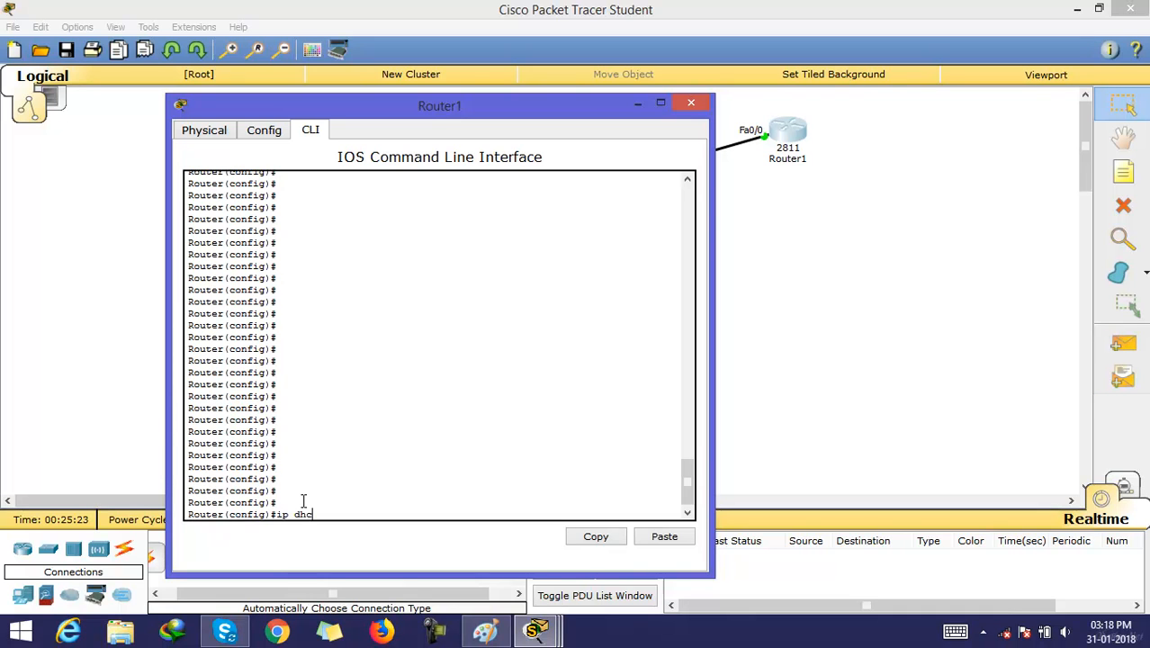
text(p)
key(Tab)
text(ex)
key(Tab)
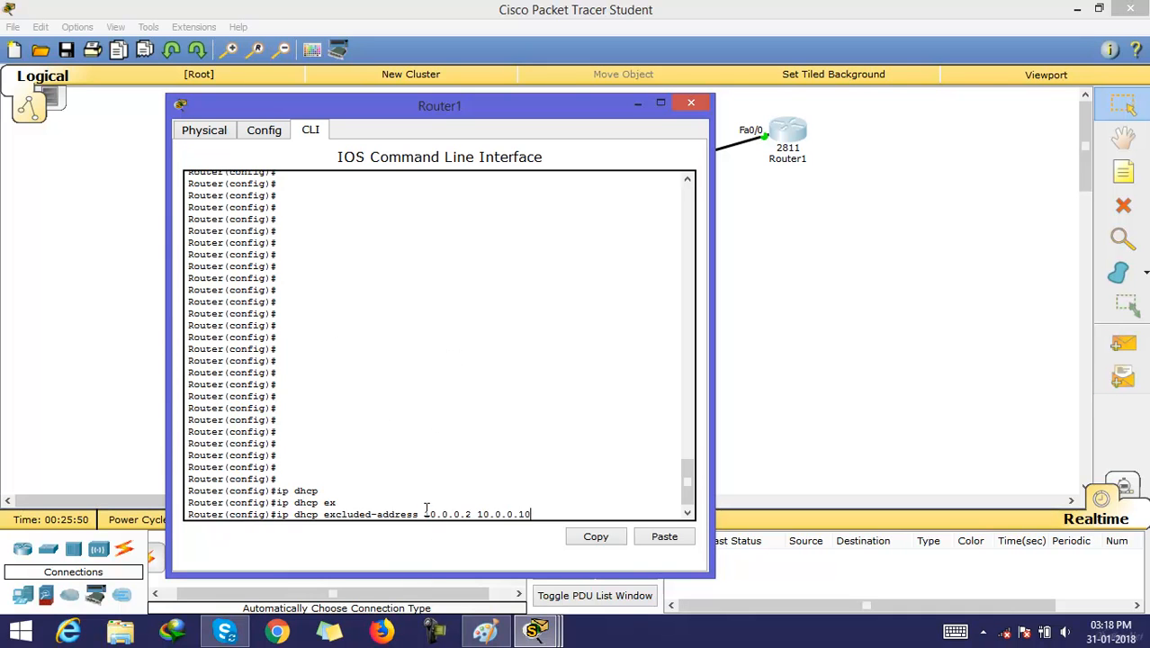
drag(423, 514, 540, 512)
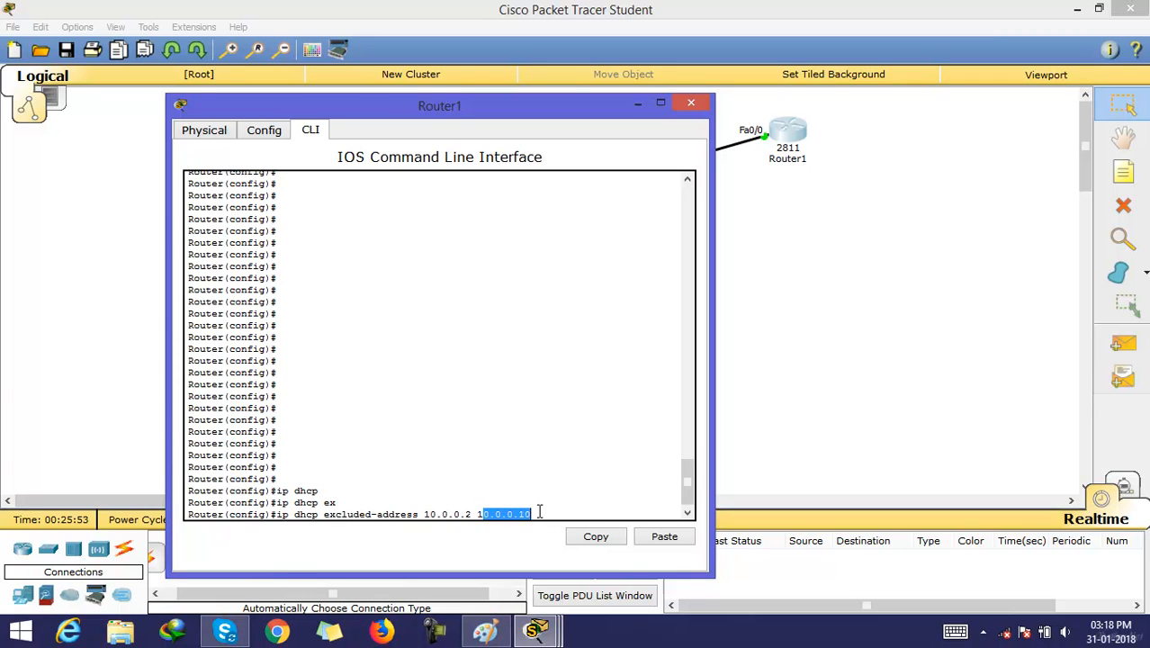
click(548, 514)
key(Return)
key(Return)
key(Return)
key(Return)
key(Return)
key(Return)
key(Return)
key(Return)
key(Return)
key(Return)
key(Return)
key(Return)
key(Return)
key(Return)
key(Return)
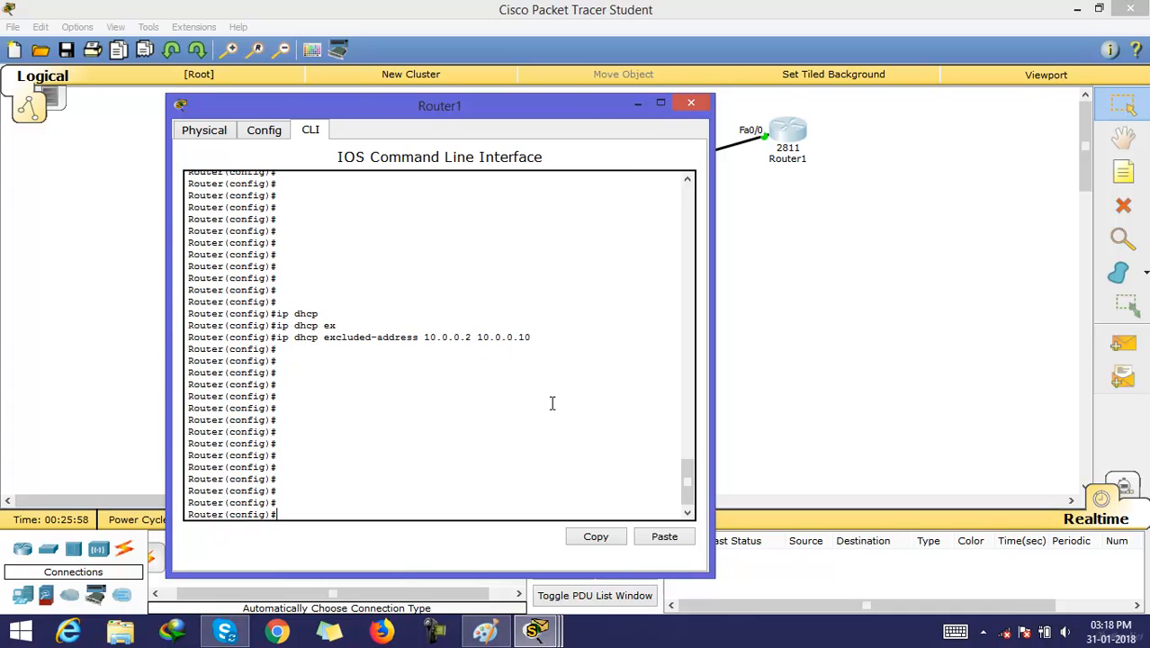
Step: Add a generic laptop below Switch0 and cable it to the switch with an automatically chosen connection
click(761, 377)
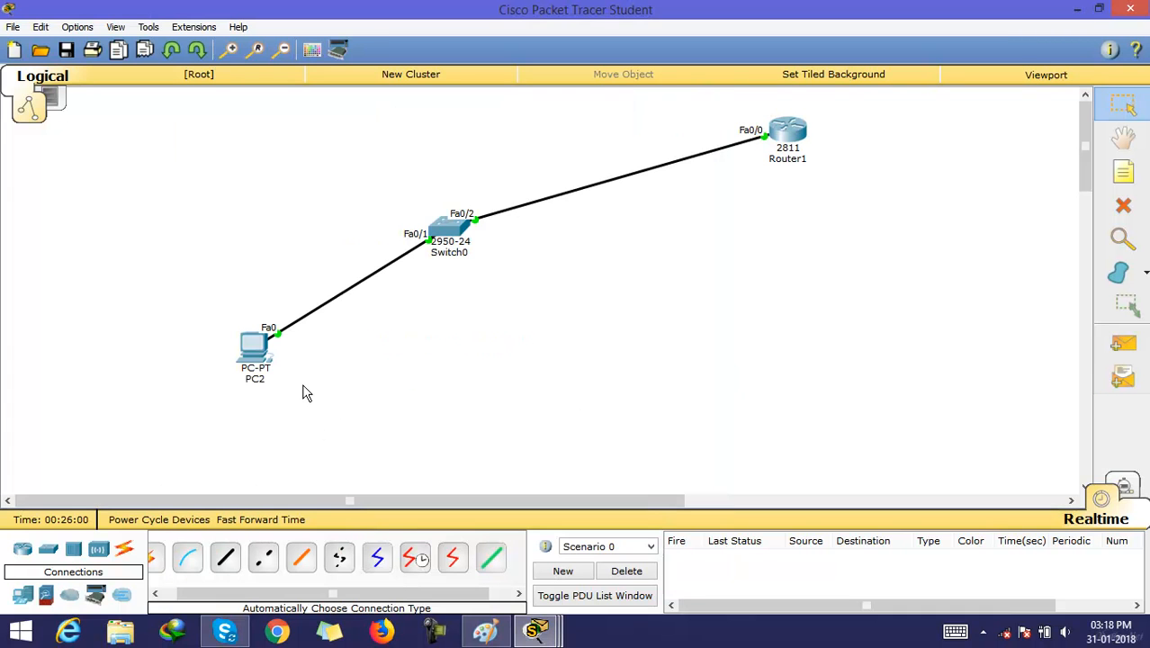
click(26, 598)
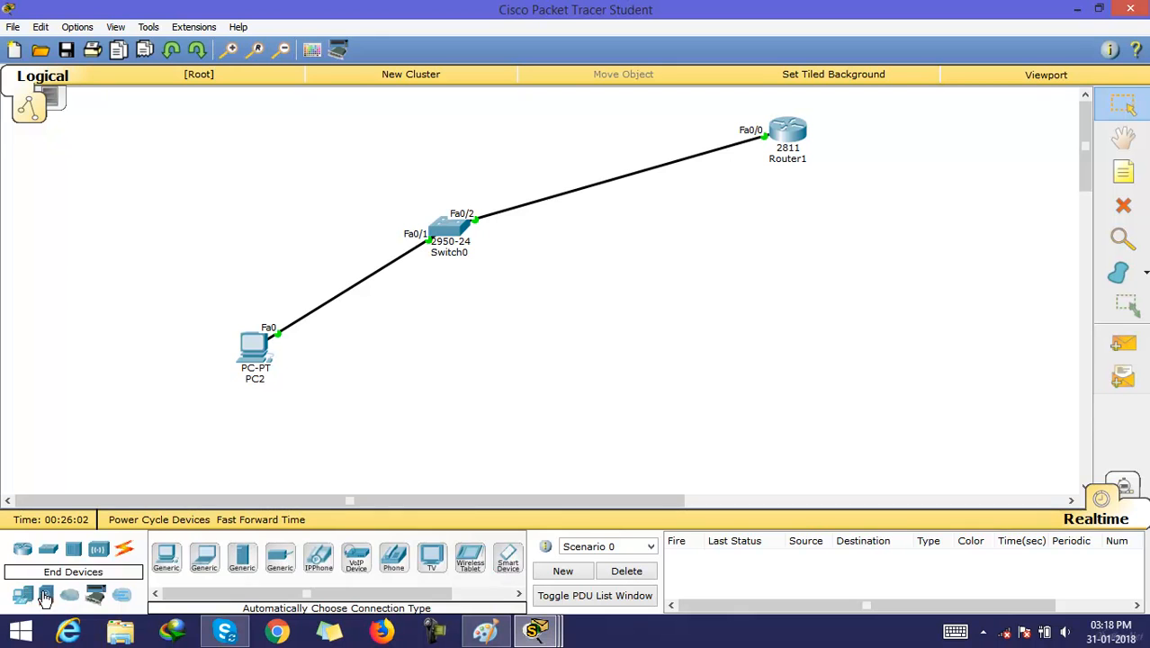
click(203, 557)
click(459, 379)
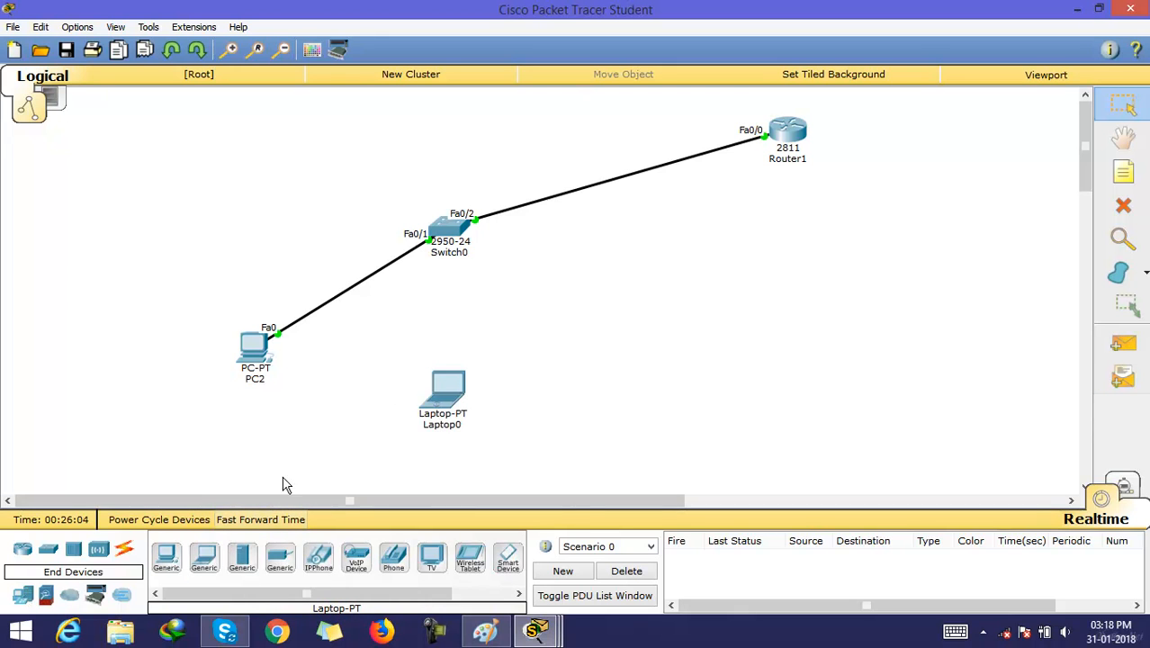
click(128, 553)
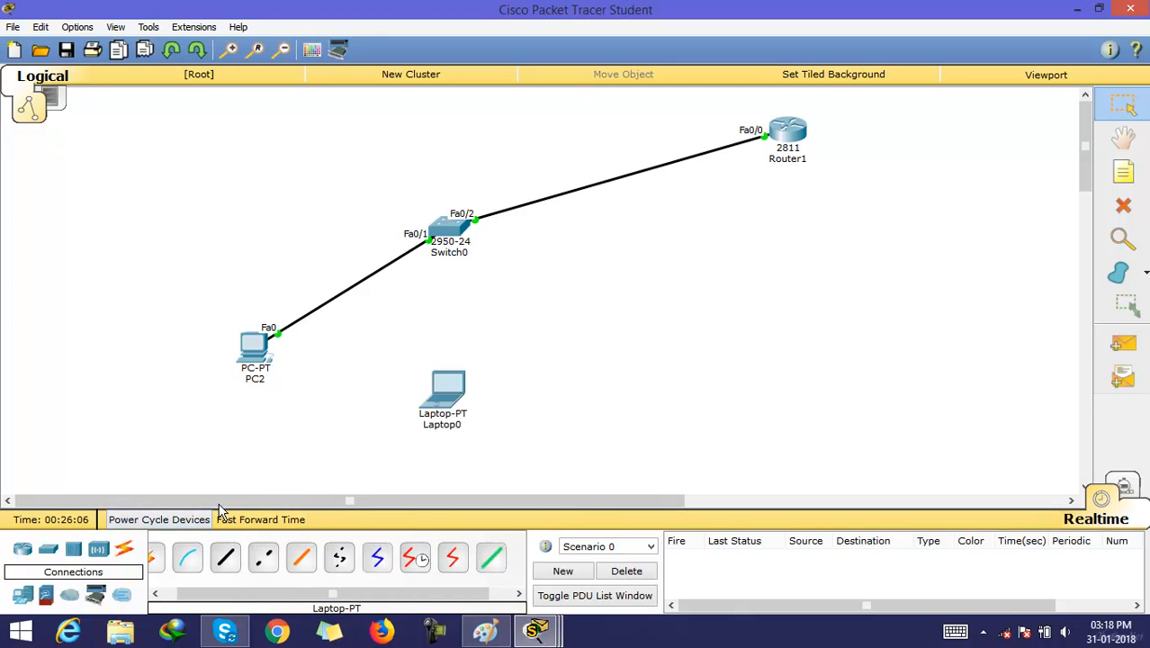
click(153, 558)
click(446, 388)
click(455, 218)
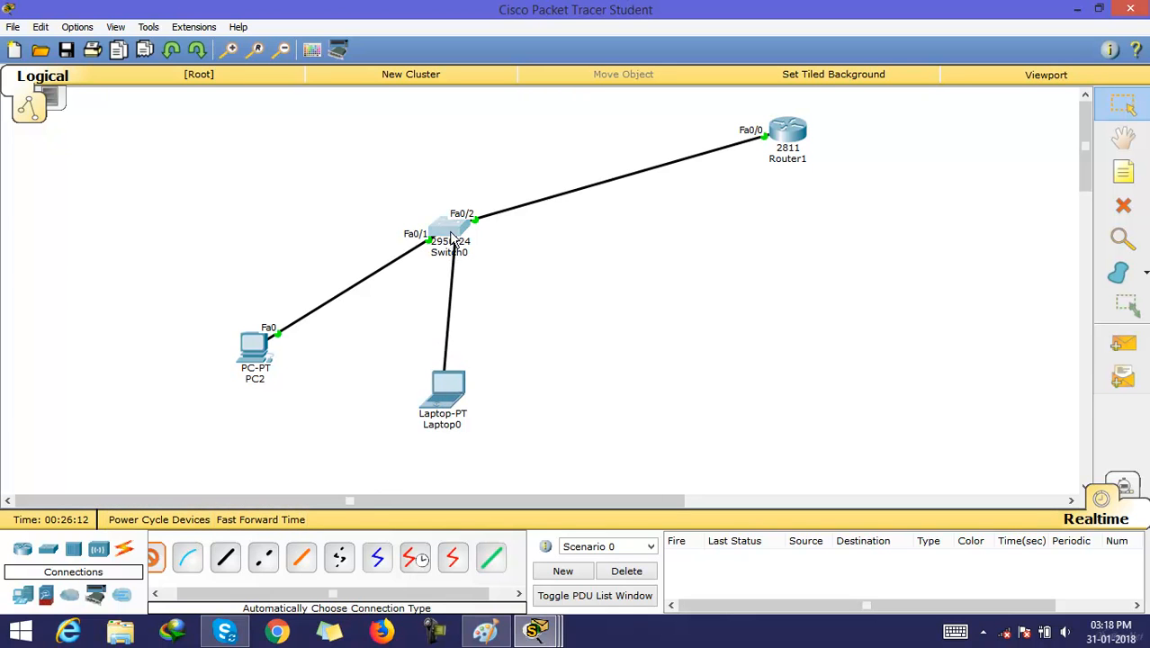
Step: Set Laptop0's IP configuration to DHCP and return to the workspace
drag(443, 400, 439, 410)
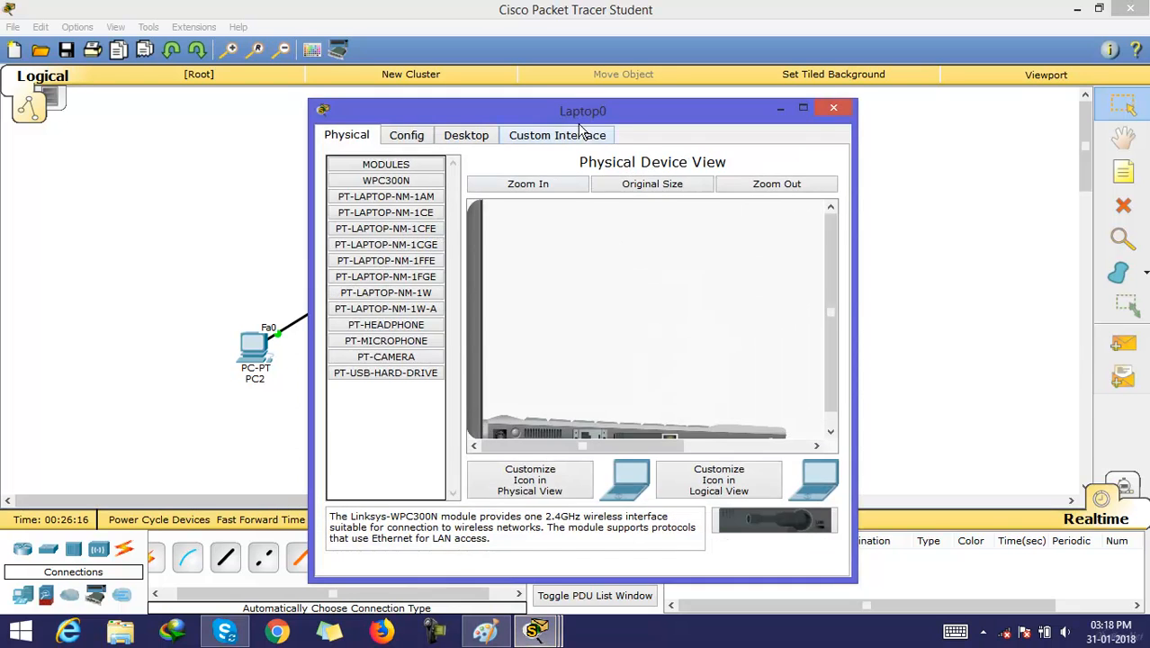
drag(637, 121, 942, 132)
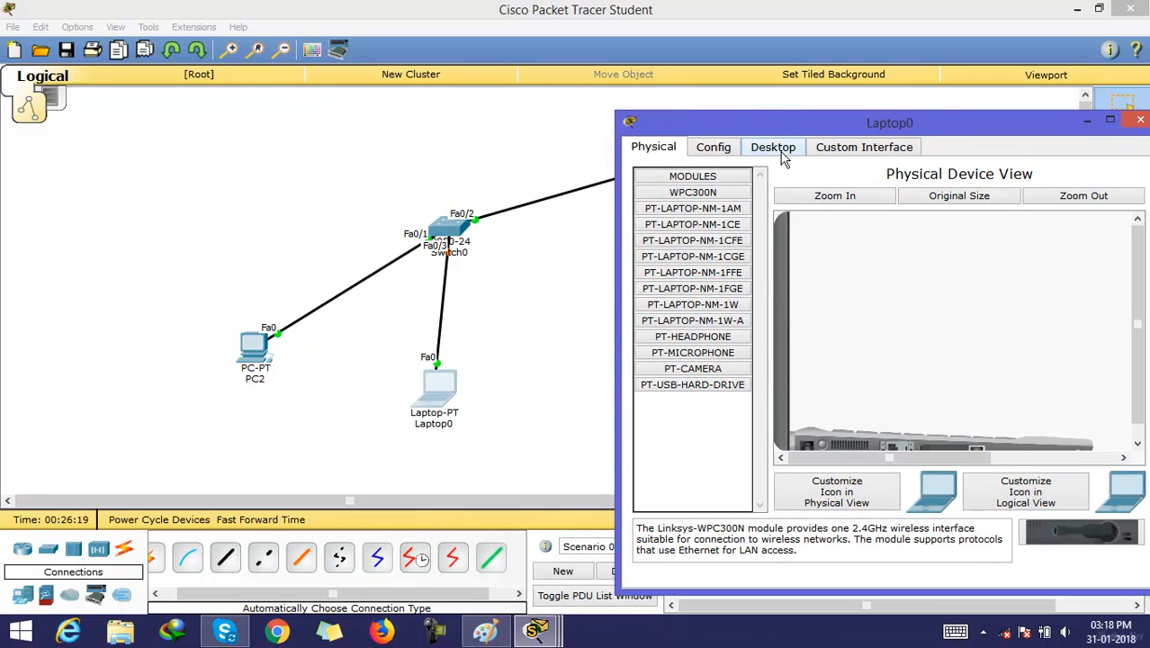
click(778, 149)
click(681, 215)
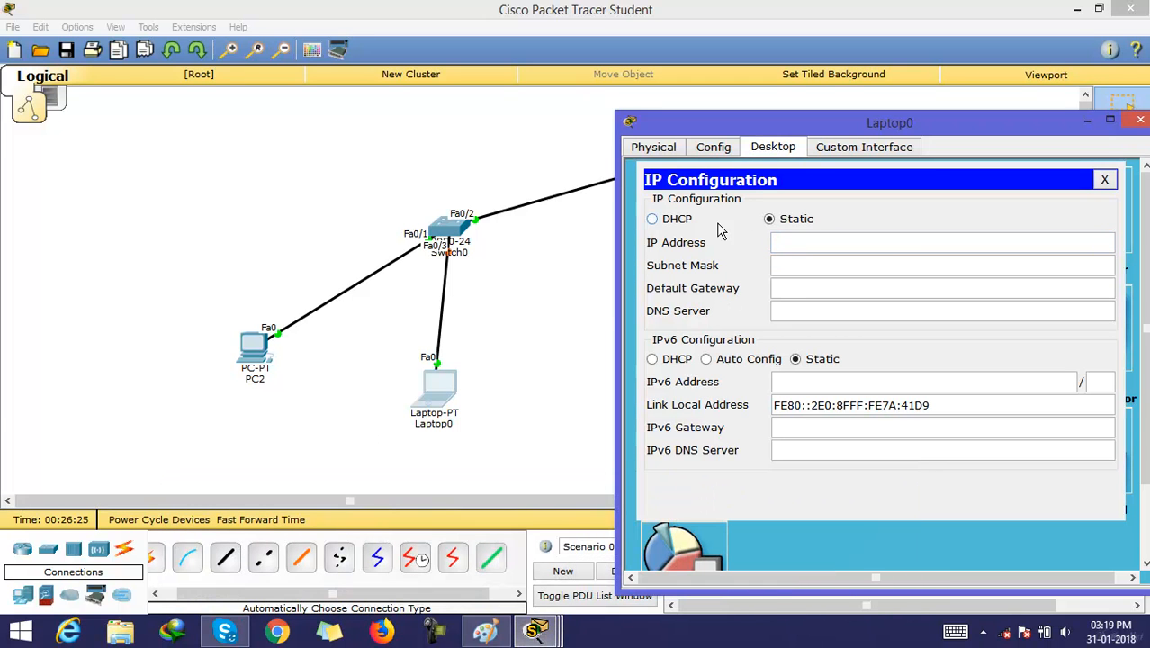
click(682, 224)
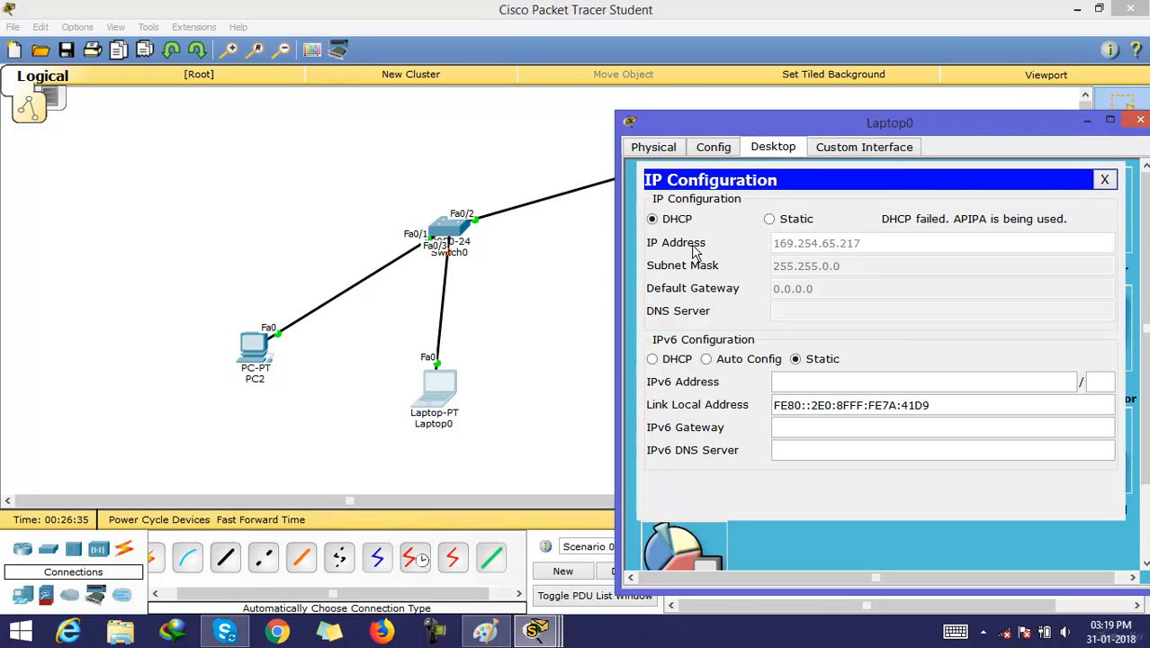
click(553, 311)
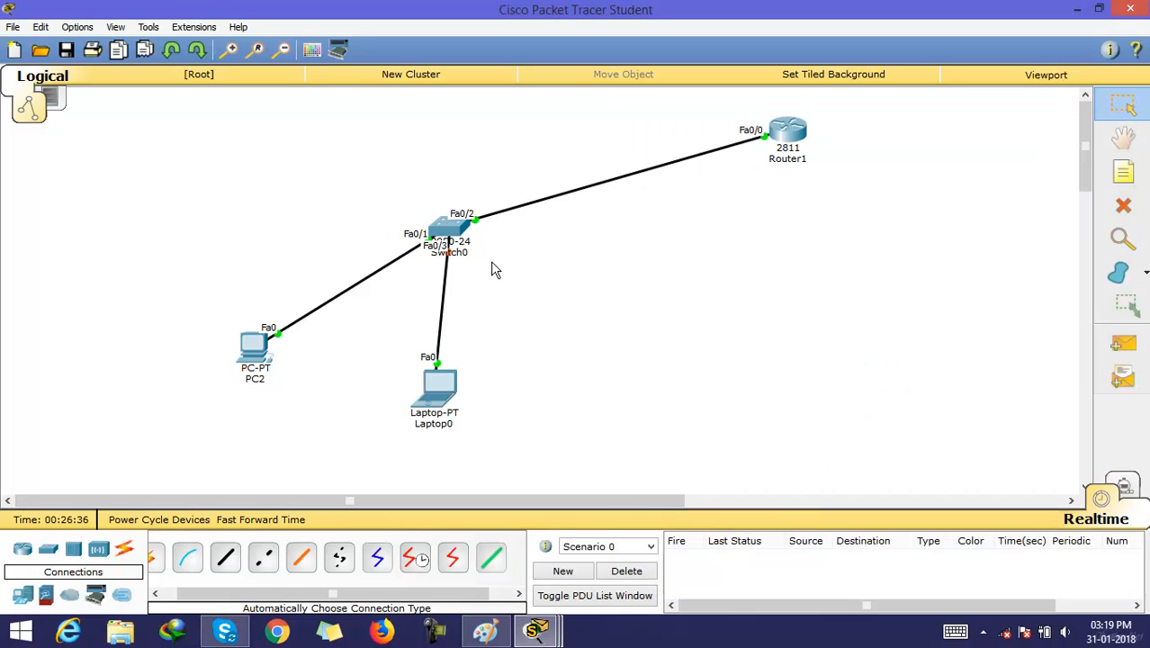
Step: Move Laptop0 well to the right of PC2 and request its IP address through DHCP again
drag(436, 396, 772, 435)
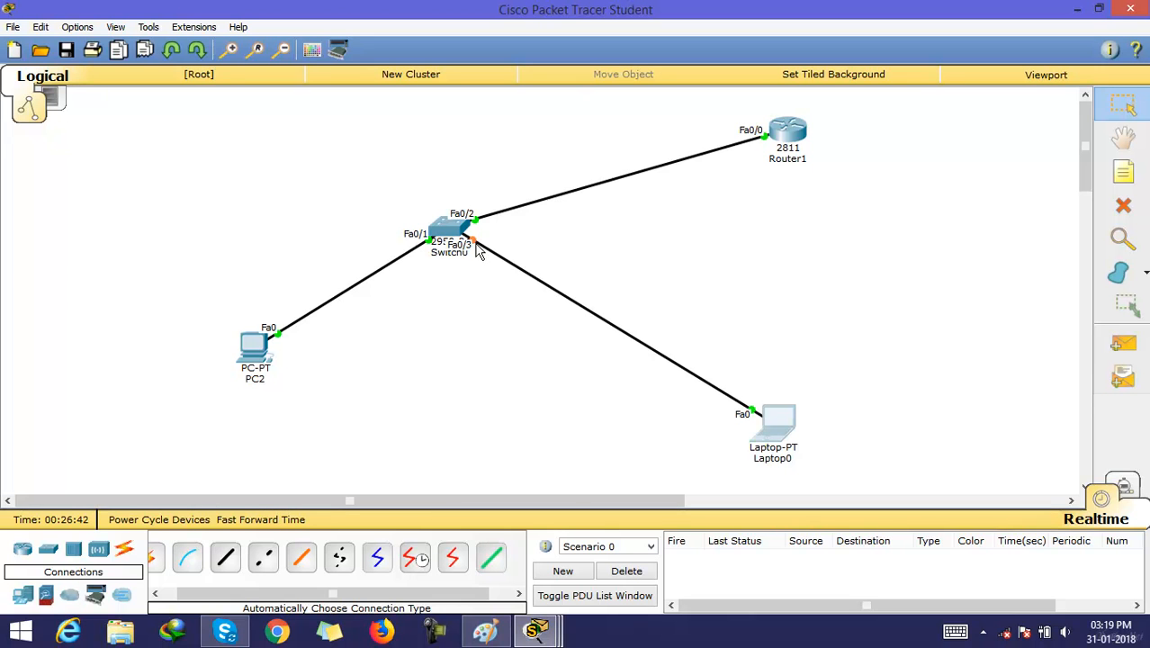
click(781, 436)
click(669, 225)
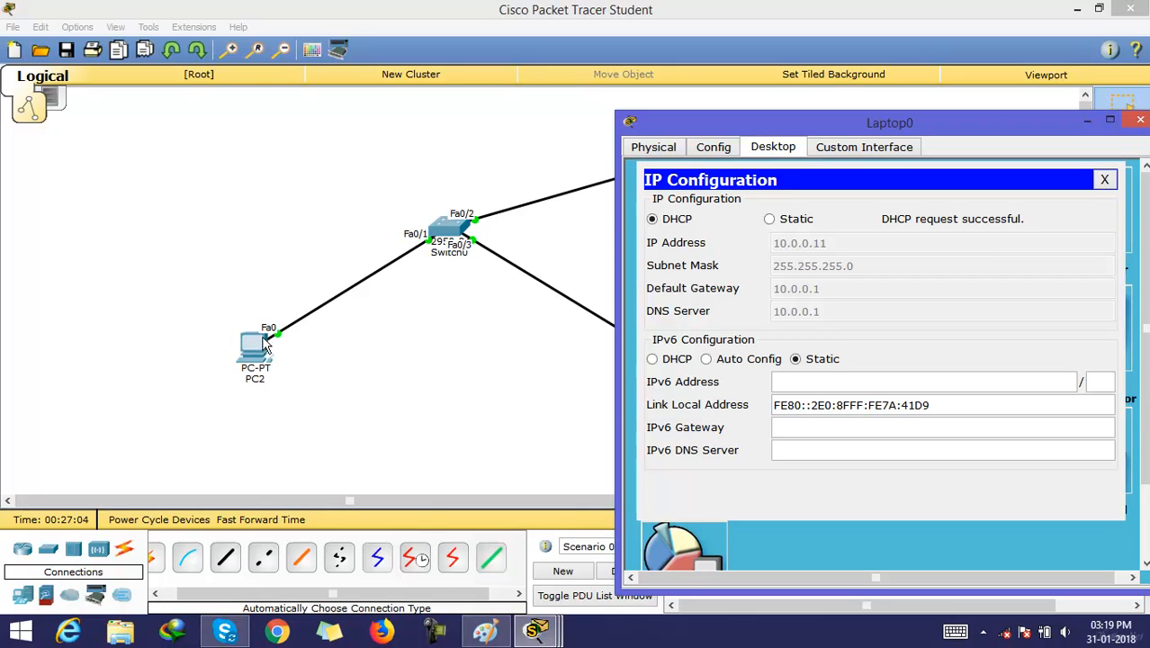
Step: Clear Laptop0's configuration window out of the way and move the laptop close to PC2, on its lower right
drag(730, 128, 435, 106)
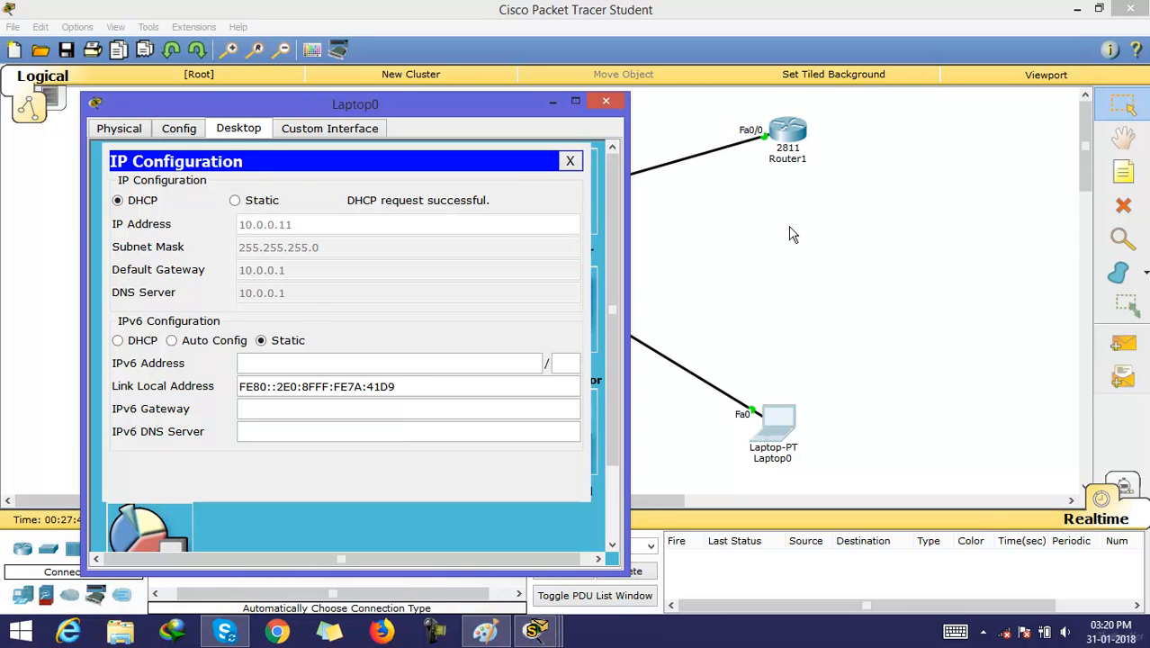
click(711, 252)
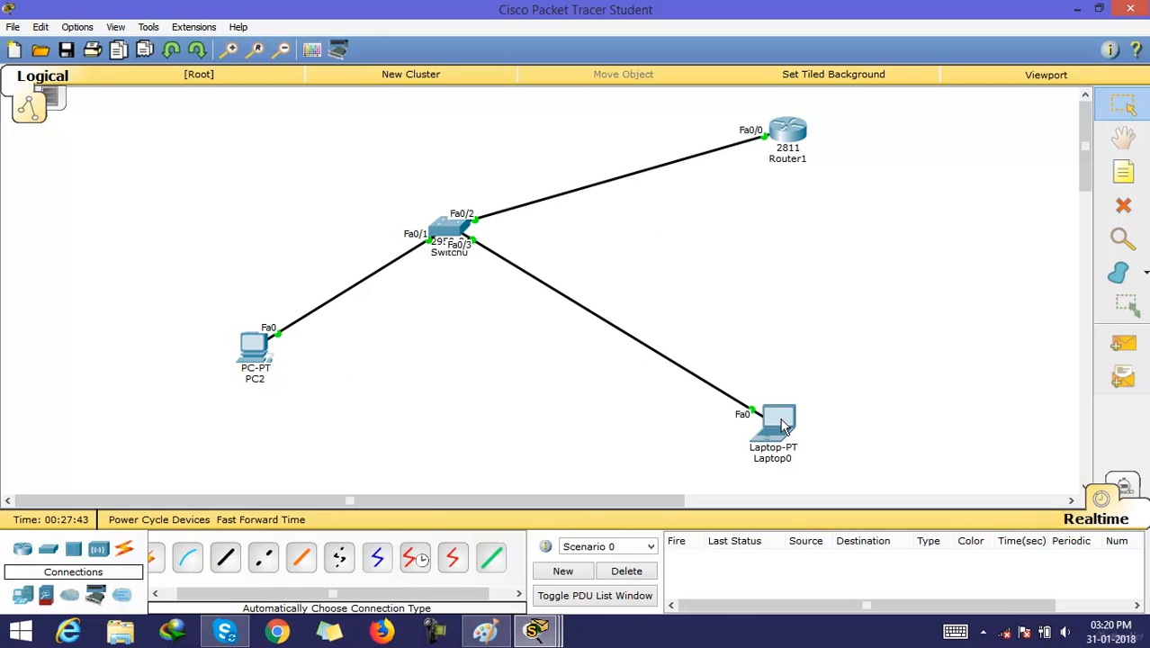
drag(788, 425, 310, 399)
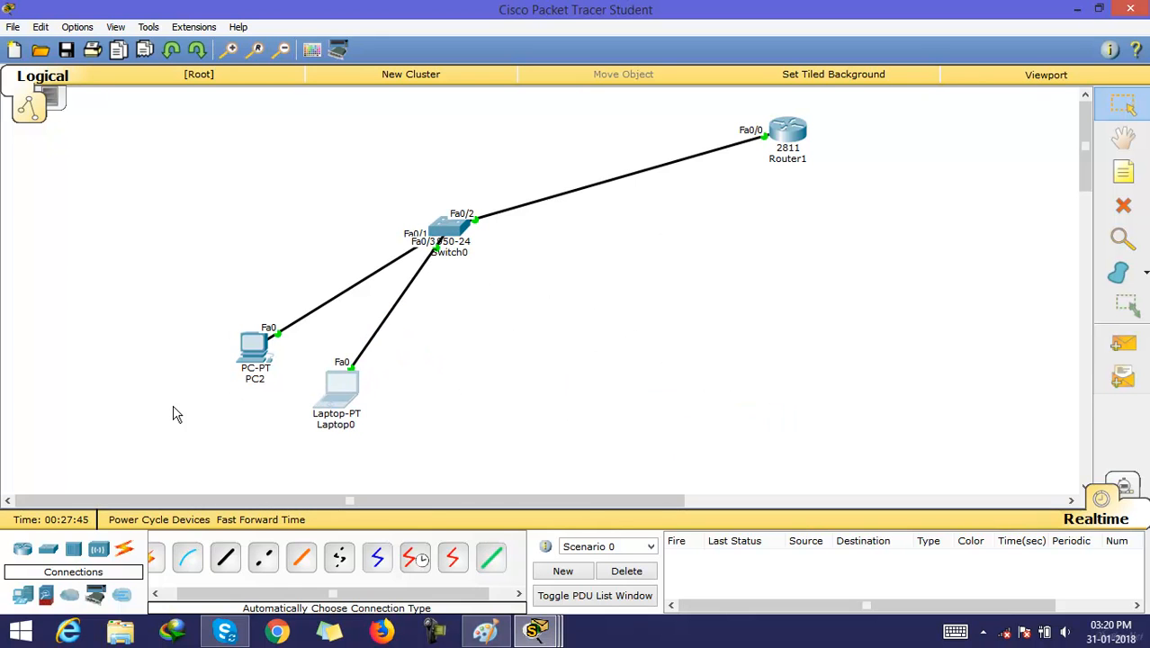
Step: Add a 2811 router to the lower right of Switch0 and cable the switch to it with an automatically chosen connection
click(22, 551)
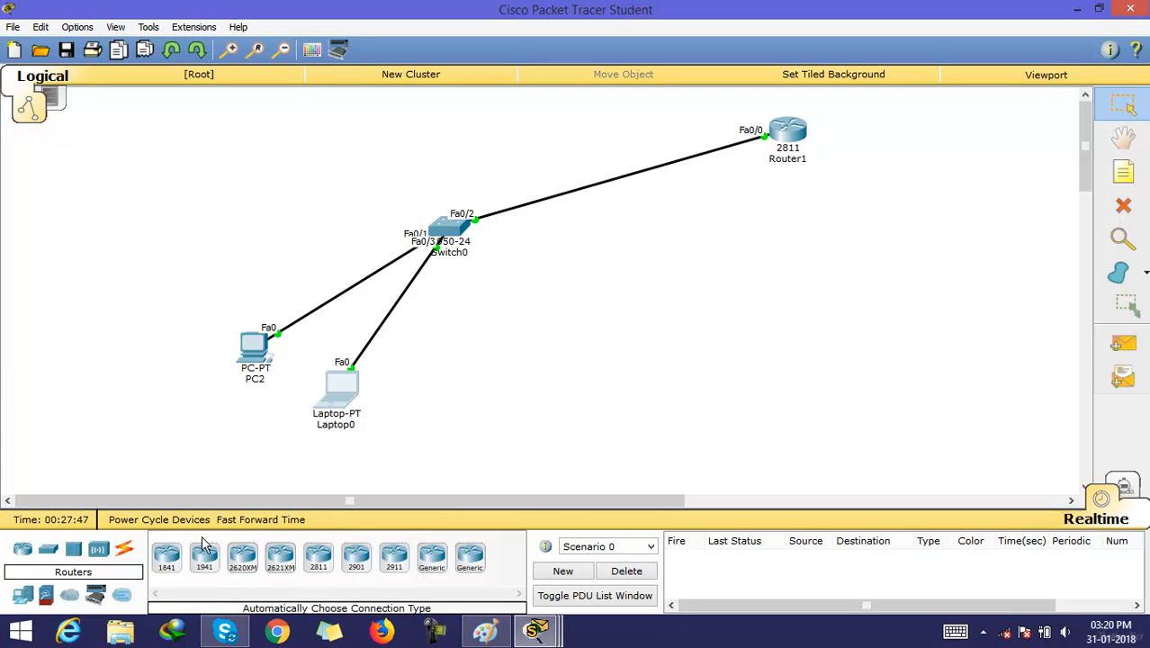
click(318, 557)
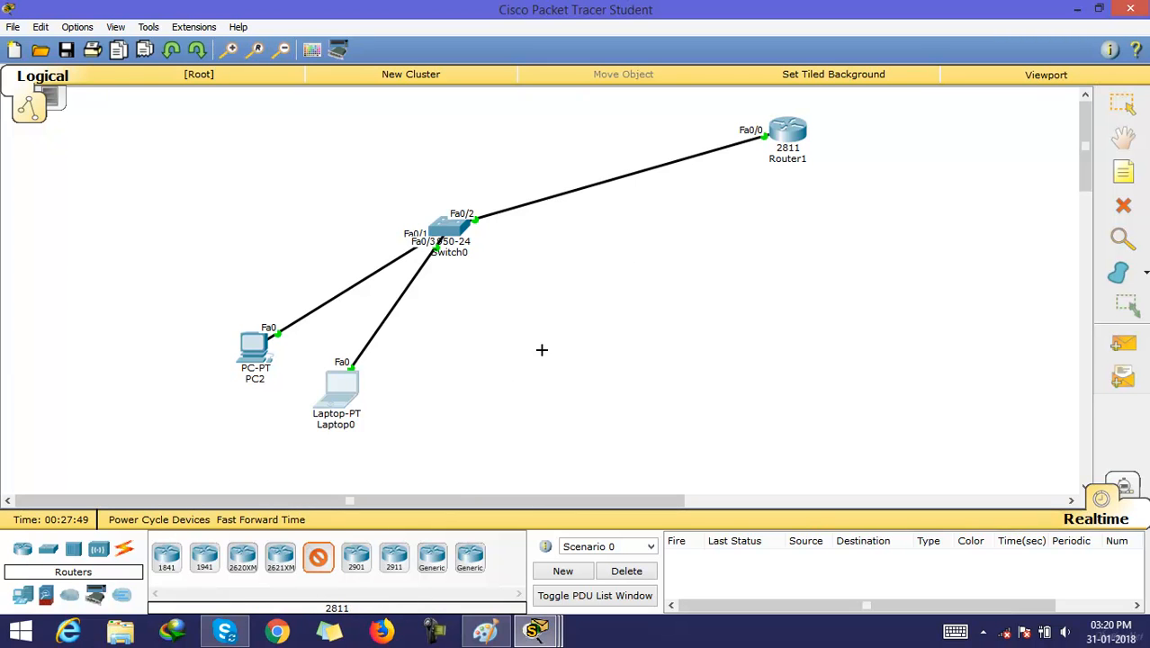
click(577, 363)
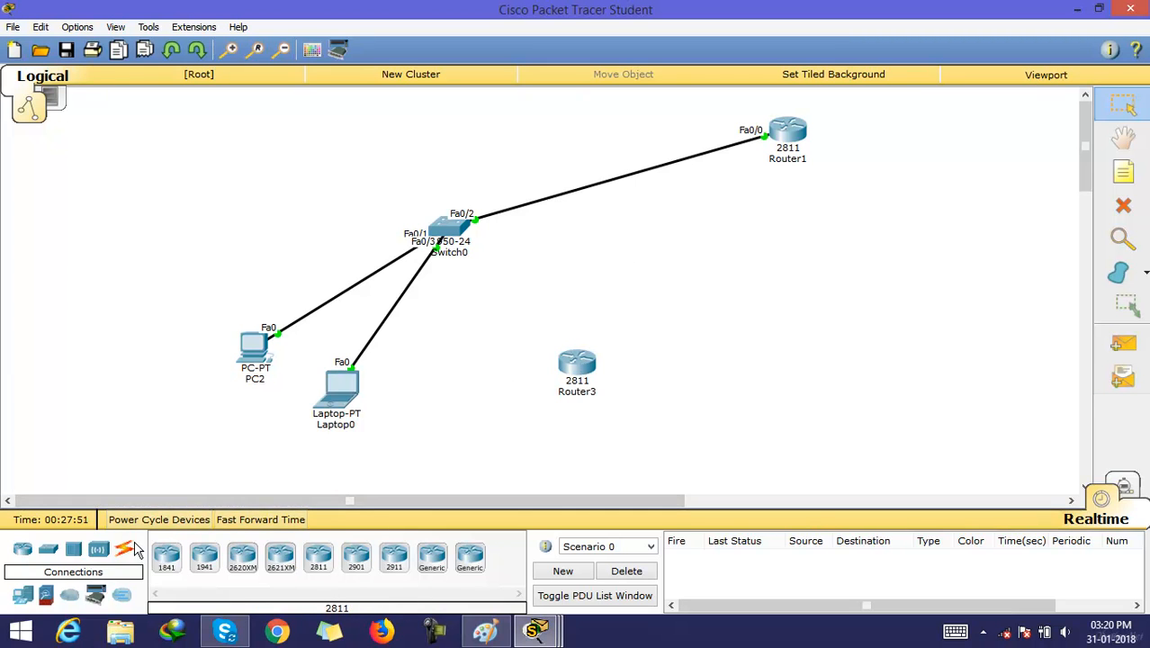
click(124, 551)
click(160, 565)
click(462, 236)
click(572, 382)
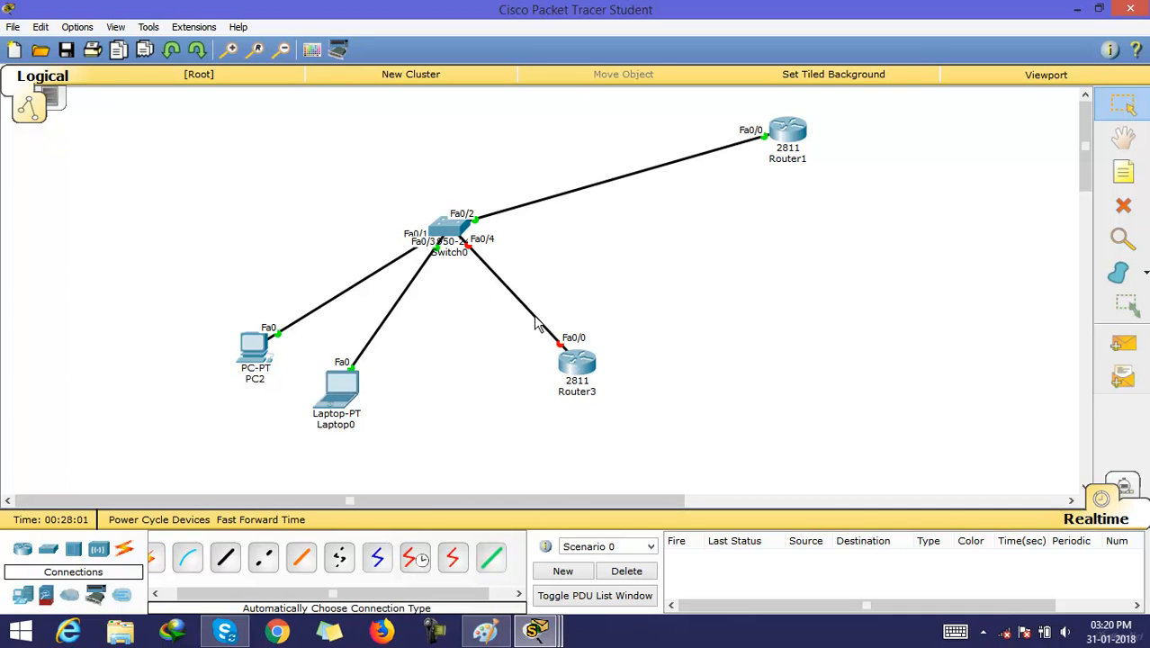
Step: Open Router3's command line, decline the initial configuration dialog with n and go to the user prompt
click(577, 362)
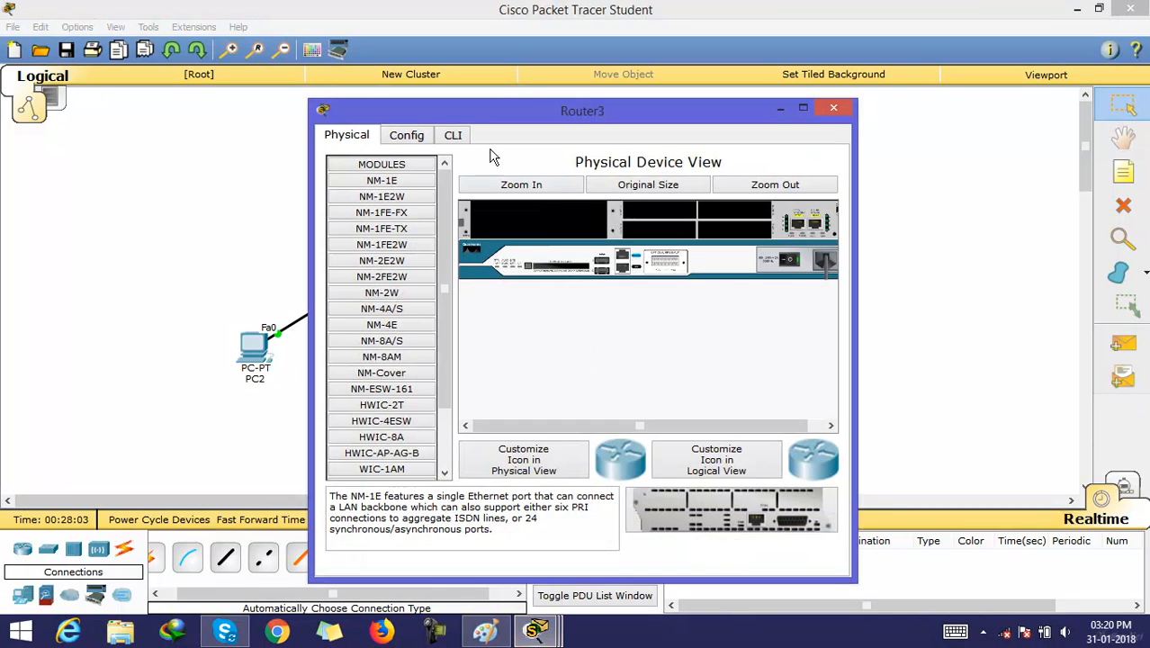
click(452, 138)
drag(670, 116, 345, 94)
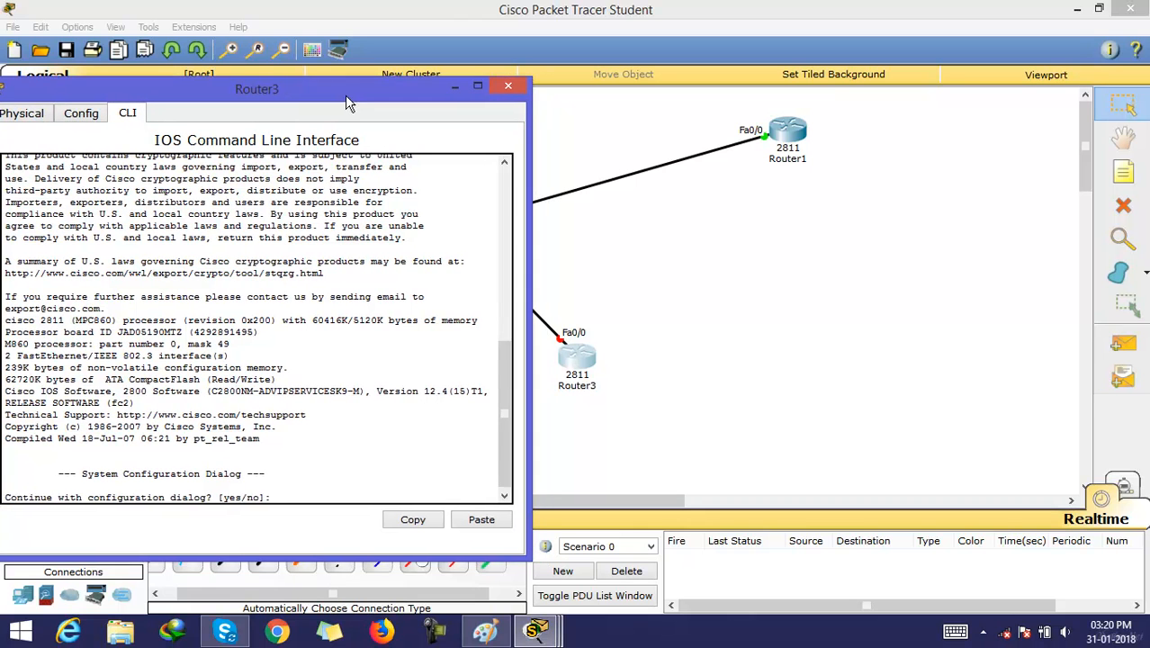
text(n)
key(Return)
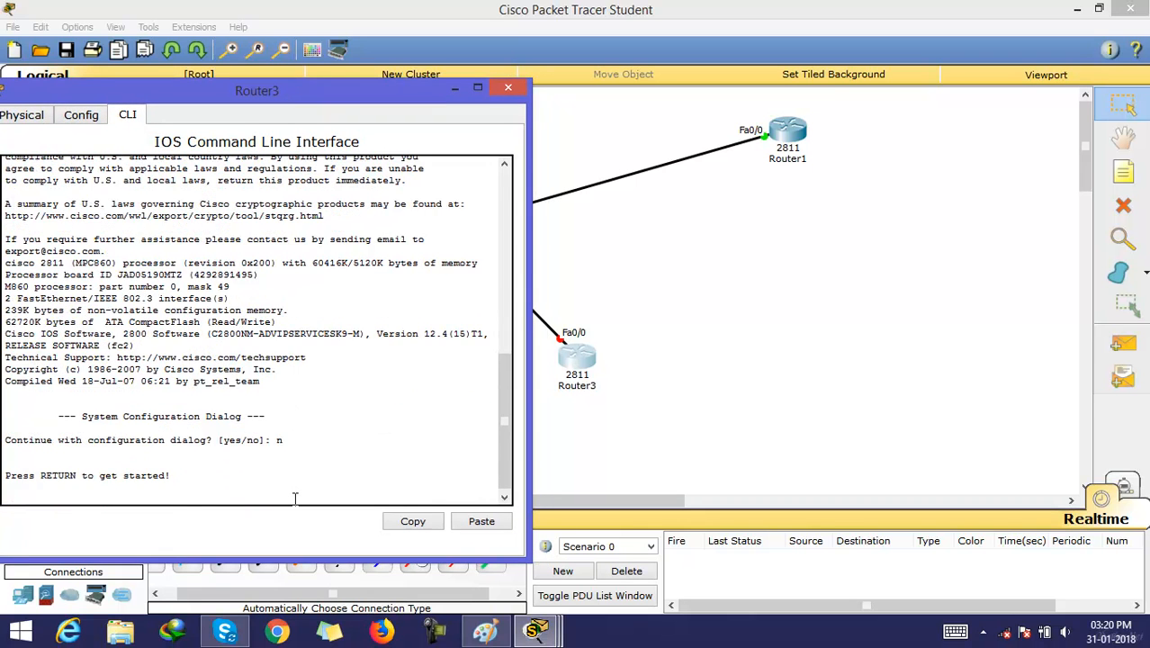
key(Return)
key(Return)
key(Return)
key(Return)
key(Return)
key(Return)
key(Return)
key(Return)
key(Return)
key(Return)
key(Return)
key(Return)
key(Return)
key(Return)
key(Return)
key(Return)
key(Return)
key(Return)
key(Return)
key(Return)
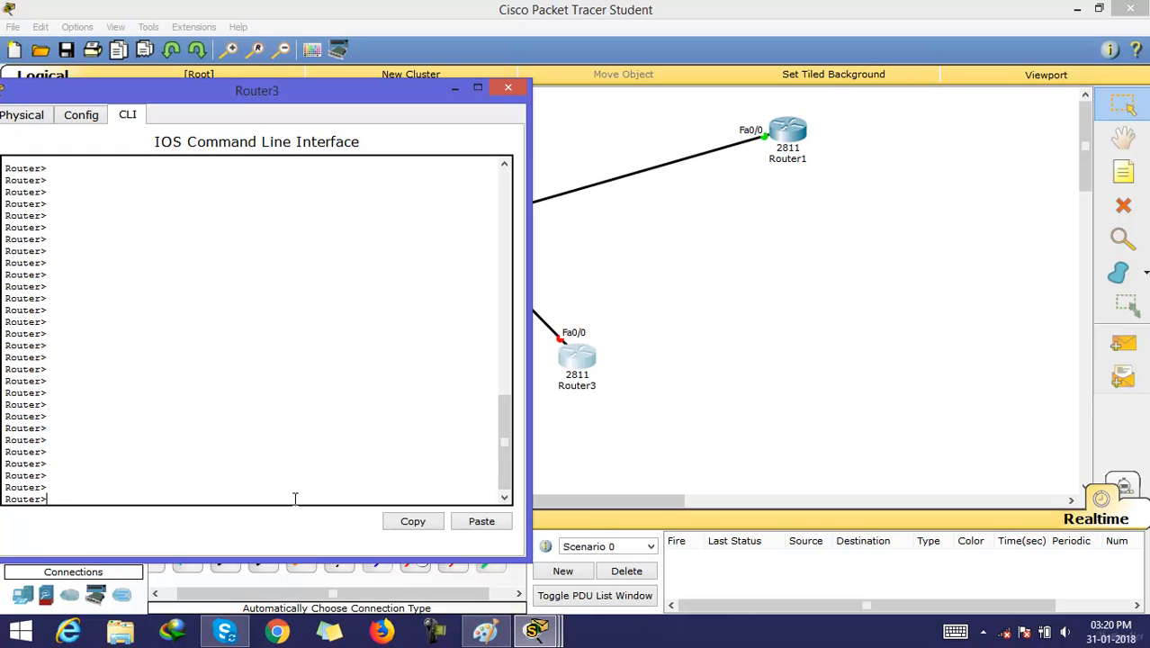
Step: Enter privileged mode on Router3 with the command en
key(Return)
key(Return)
key(Return)
key(Return)
key(Return)
key(Return)
key(Return)
key(Return)
key(Return)
key(Return)
key(Return)
key(Return)
key(Return)
key(Return)
key(Return)
key(Return)
key(Return)
key(Return)
key(Return)
key(Return)
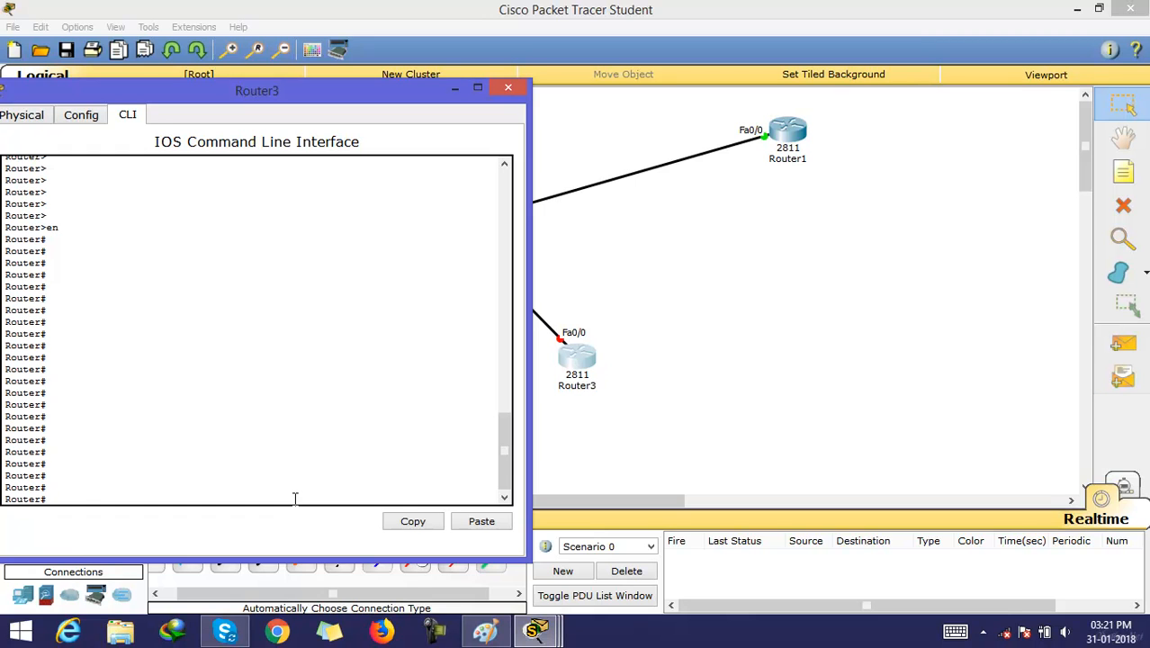
Step: Enter global configuration mode on Router3 with conf t
text(conf t)
key(Return)
key(Return)
key(Return)
key(Return)
key(Return)
key(Return)
key(Return)
key(Return)
key(Return)
key(Return)
key(Return)
key(Return)
key(Return)
key(Return)
key(Return)
key(Return)
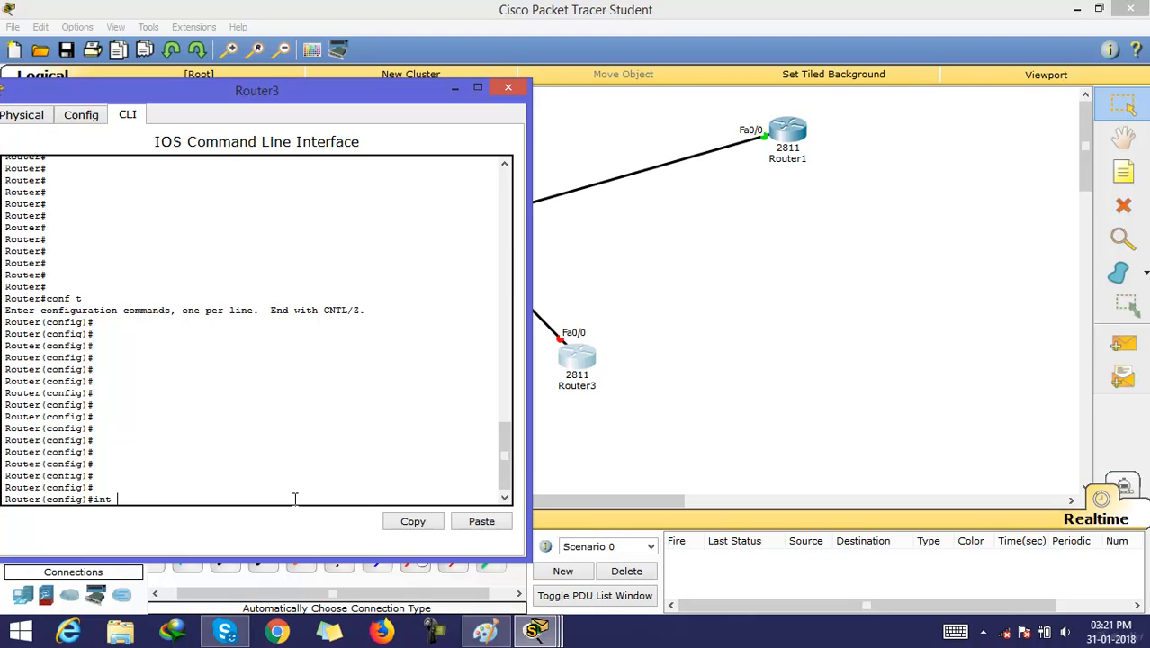
Step: Enter Router3's FastEthernet0/0 interface configuration with int fa0/0
text(int fa0/0)
key(Return)
key(Return)
key(Return)
key(Return)
key(Return)
key(Return)
key(Return)
key(Return)
key(Return)
key(Return)
key(Return)
key(Return)
key(Return)
key(Return)
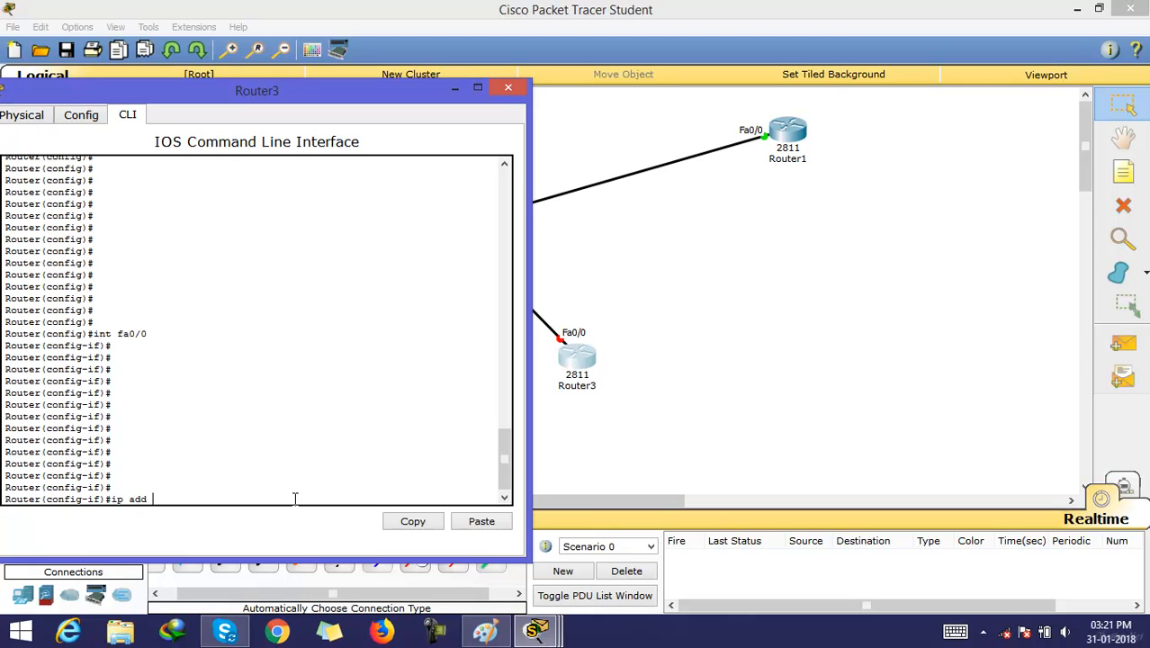
Step: Set Router3's FastEthernet0/0 to obtain its address automatically with ip add dhcp
text(ip add dh)
key(Tab)
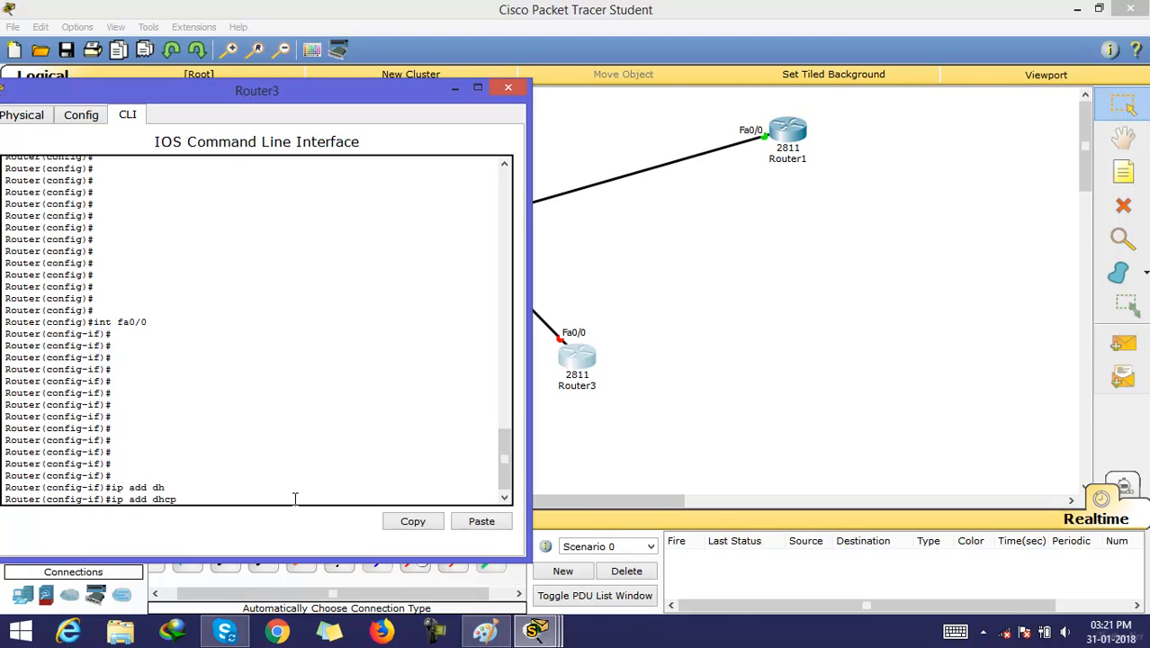
key(Return)
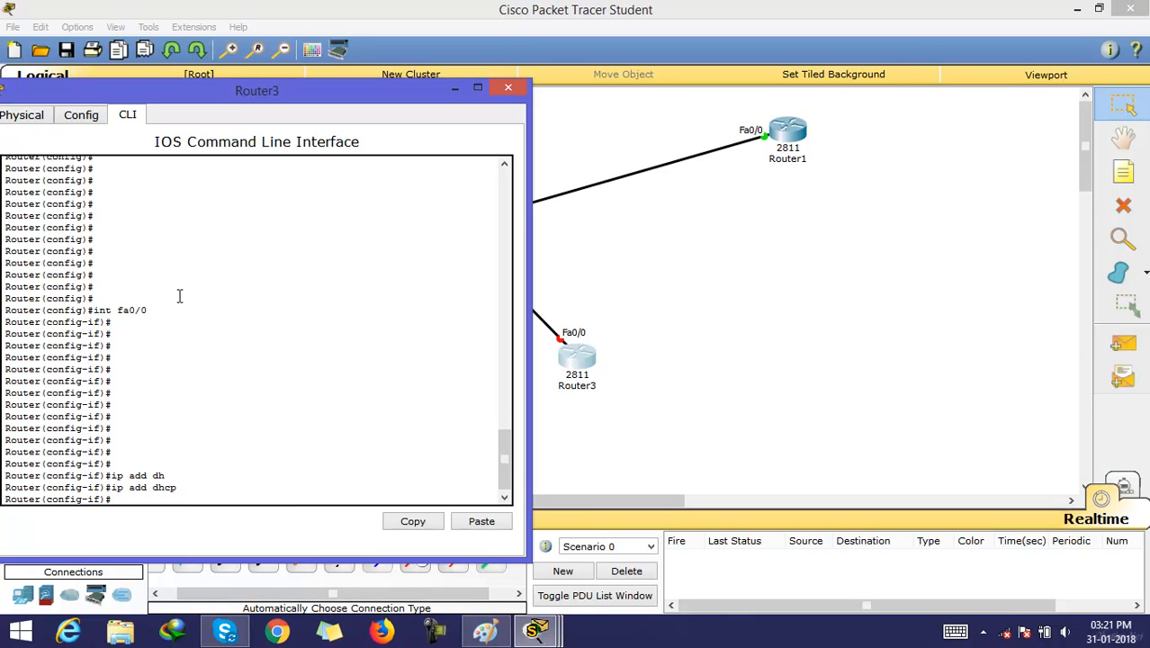
drag(159, 307, 93, 311)
drag(181, 487, 104, 489)
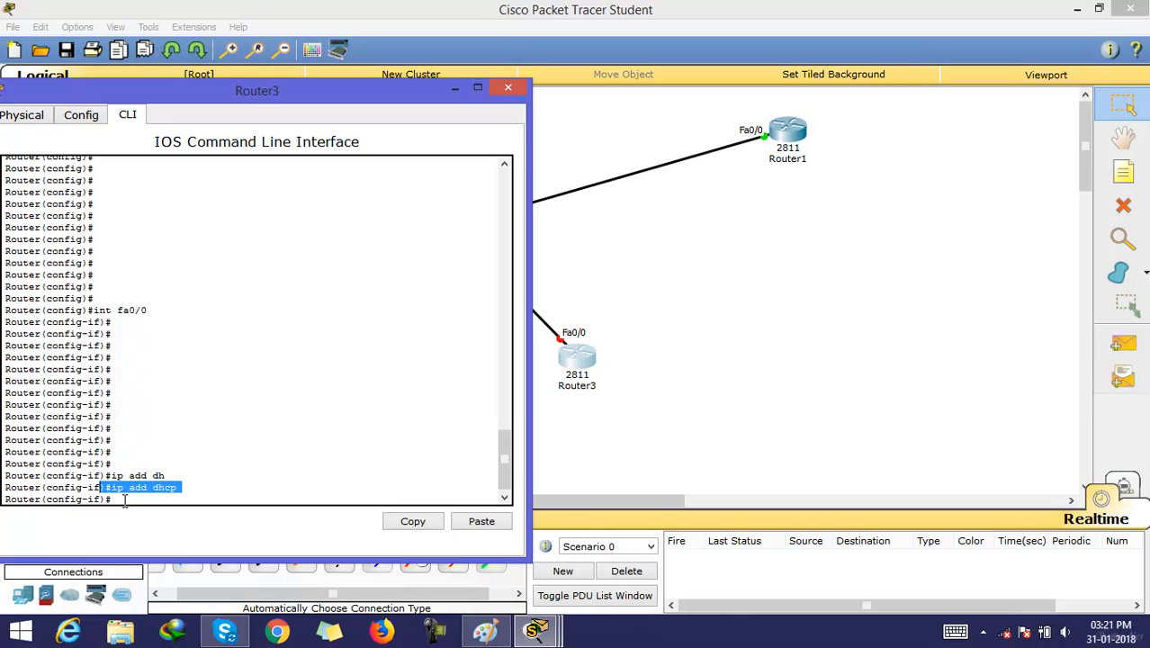
click(122, 502)
drag(185, 487, 110, 487)
click(131, 505)
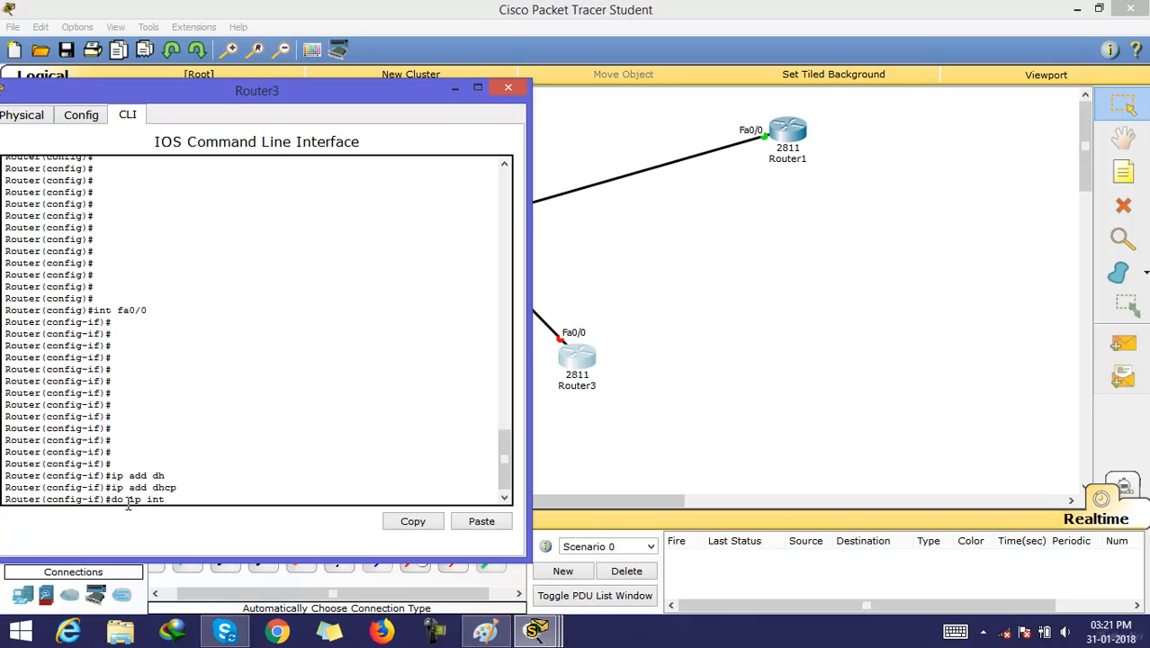
Step: Display Router3's brief interface summary with do sh ip int br
text(do ip int br)
key(Return)
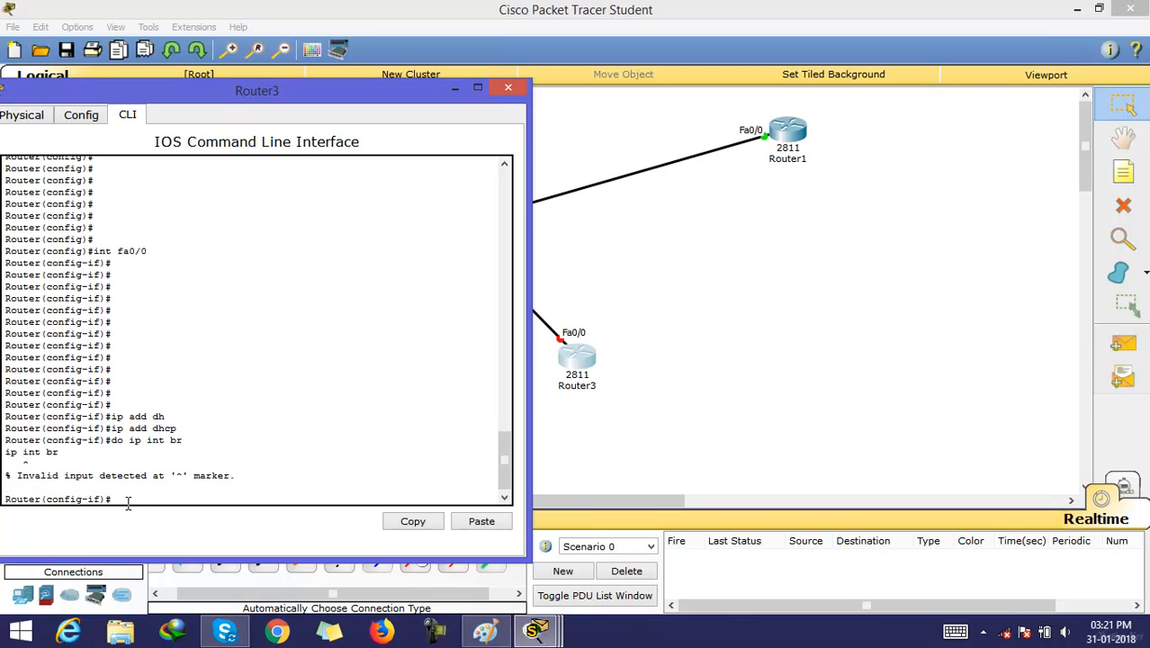
key(Up)
key(Down)
key(Up)
text(sh)
key(Return)
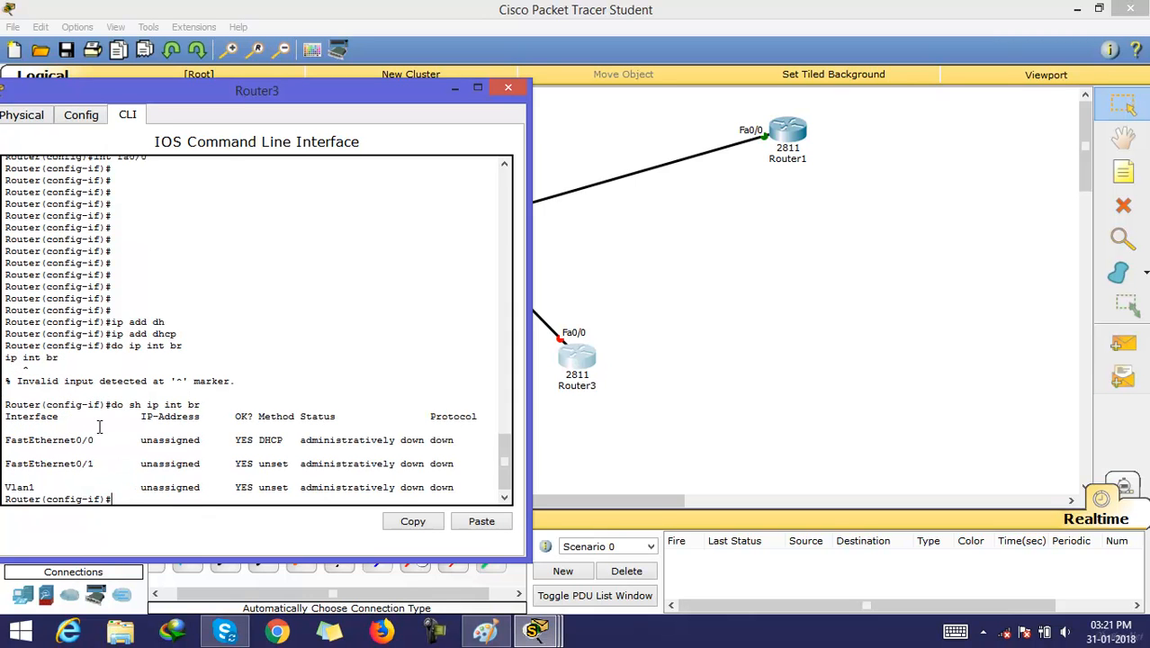
Step: Examine FastEthernet0/0's address and status on Router3, running do sh ip int br twice more
mouse_move(217, 441)
mouse_down()
mouse_move(199, 441)
mouse_move(212, 436)
mouse_up()
click(208, 436)
click(203, 440)
key(Up)
key(Return)
key(Up)
key(Return)
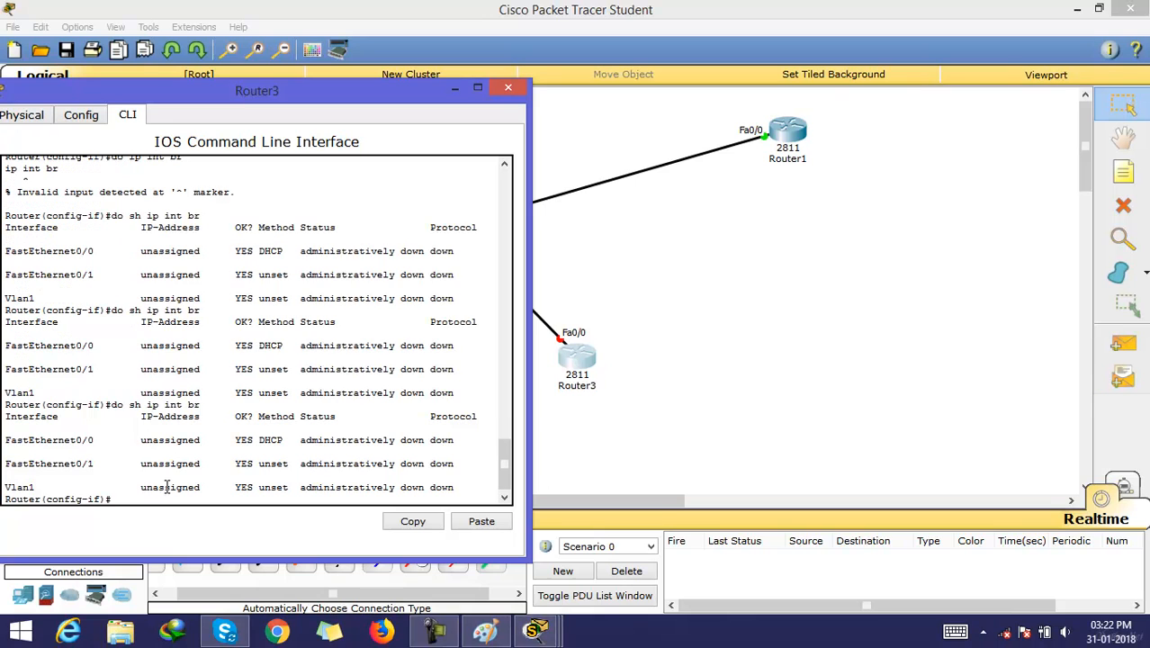
Step: Enable Router3's FastEthernet0/0 interface with no shut and return to a clean interface configuration prompt
triple_click(123, 497)
click(120, 498)
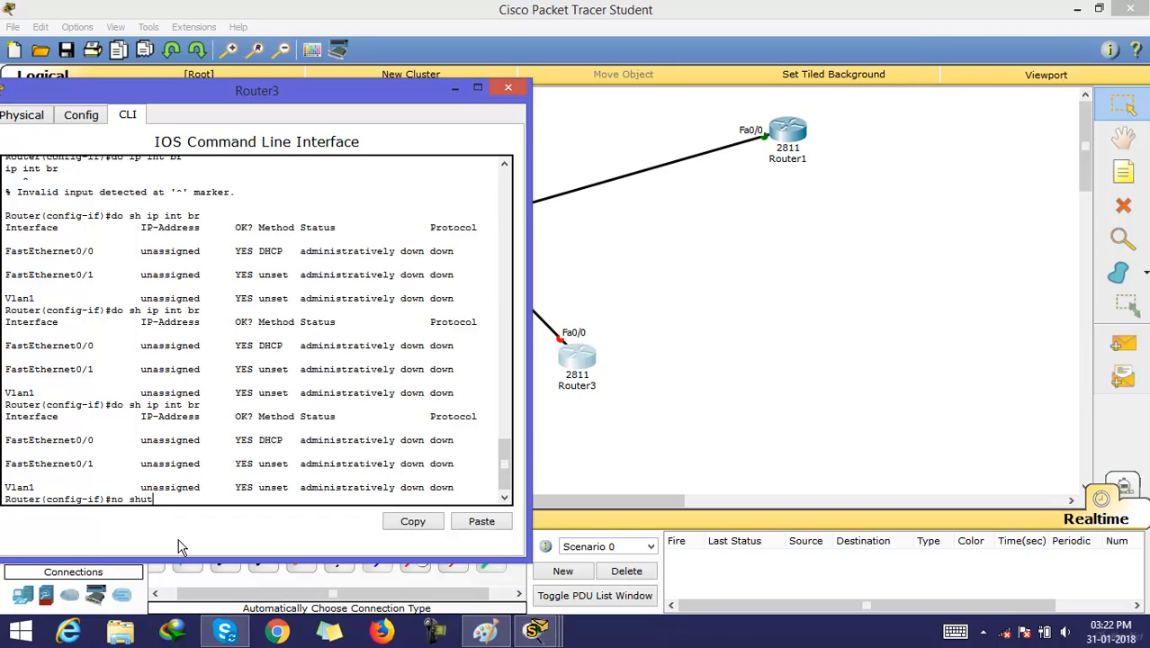
key(Return)
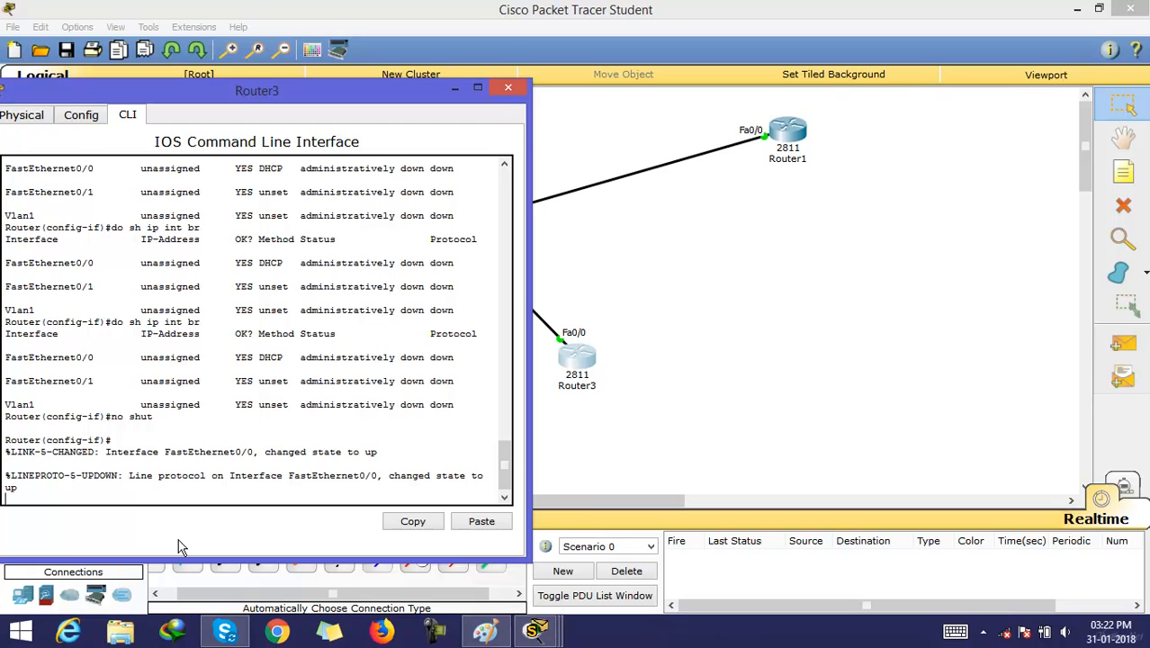
key(Return)
key(Return)
key(Return)
key(Return)
key(Return)
key(Return)
key(Return)
key(Return)
key(Return)
key(Return)
key(Return)
key(Return)
key(Return)
key(Return)
key(Return)
key(Return)
key(Return)
key(Return)
key(Return)
key(Return)
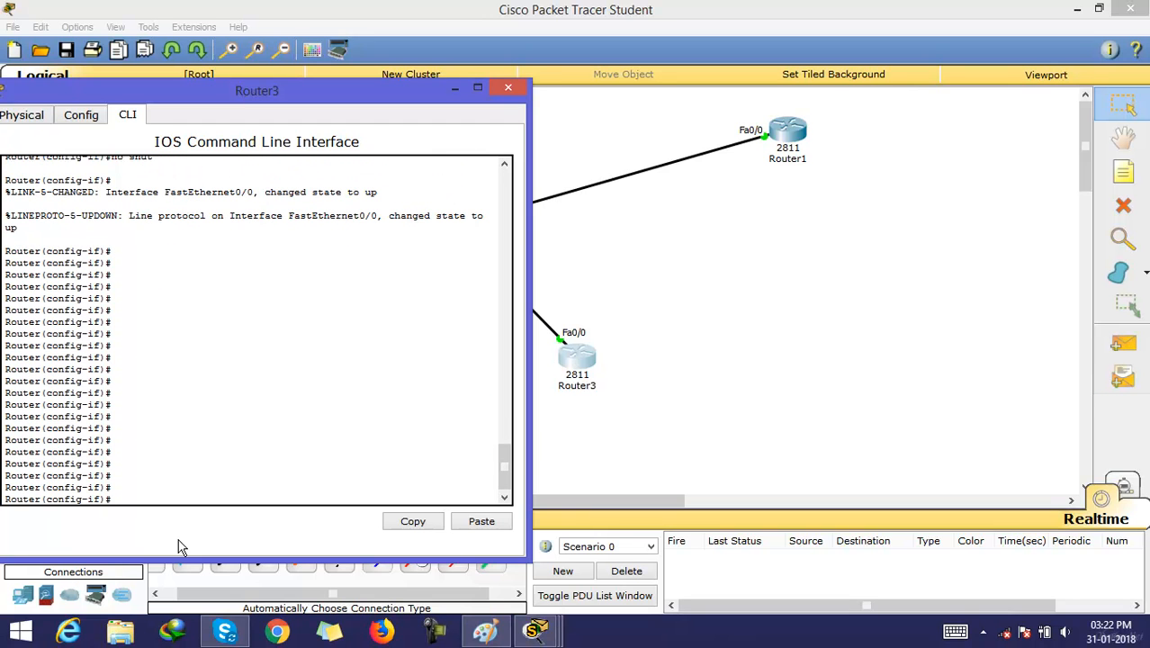
Step: Recheck the enabled FastEthernet0/0's address on Router3 by repeating do sh ip int br
key(Up)
key(Up)
key(Return)
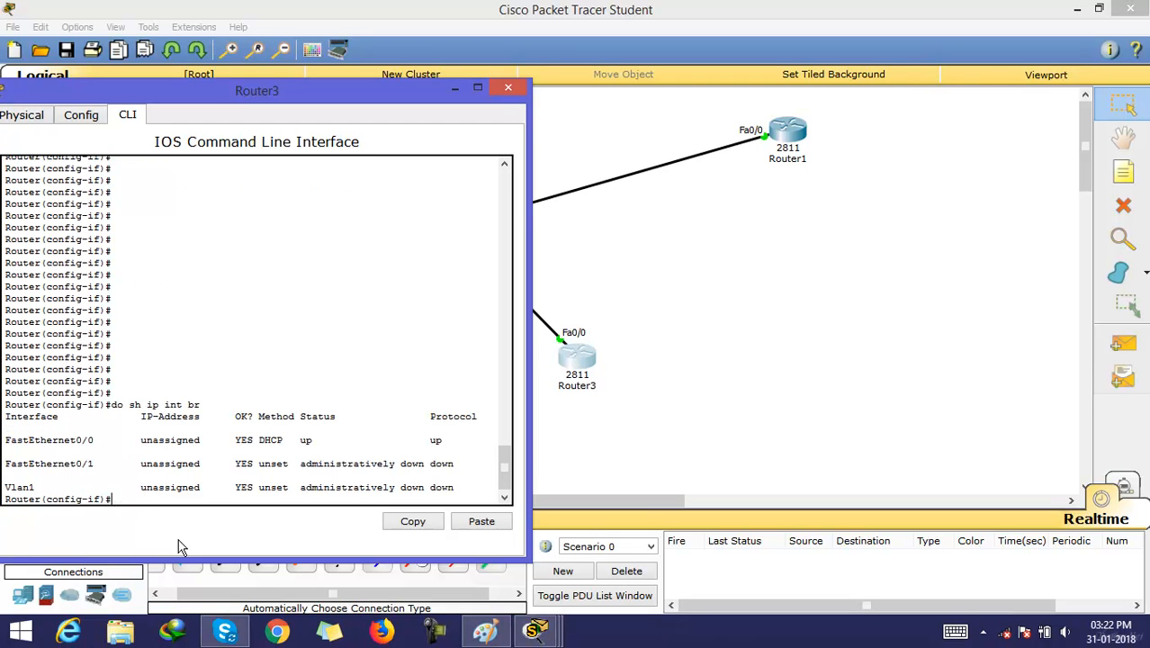
key(Up)
key(Return)
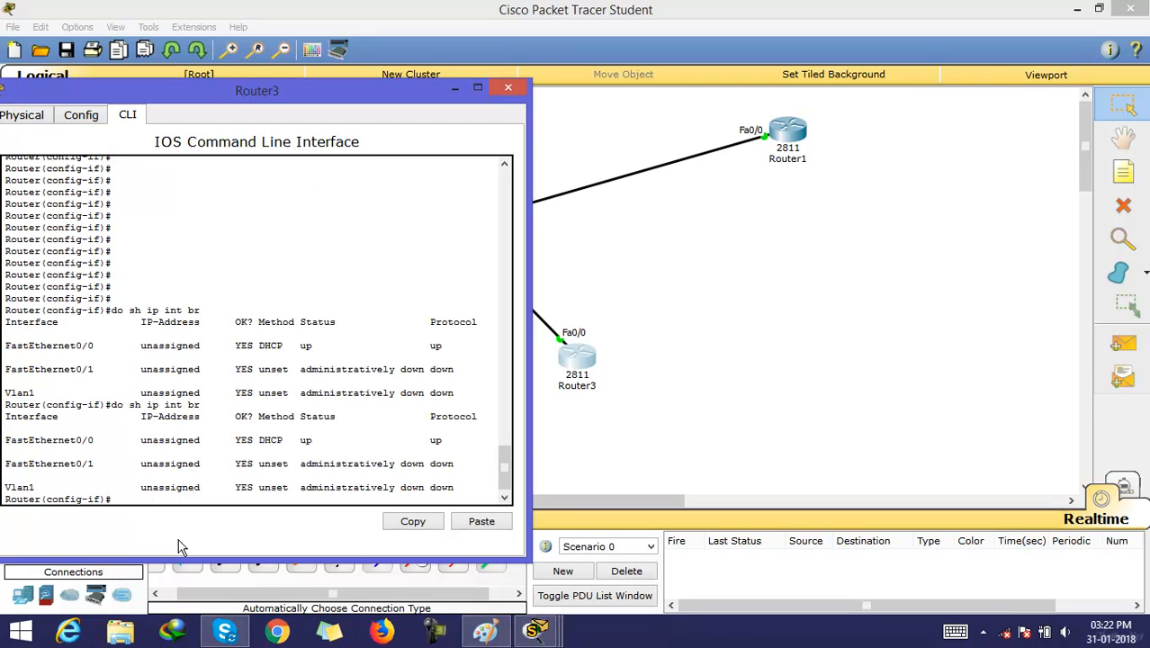
key(Return)
key(Return)
key(Return)
key(Return)
key(Return)
key(Return)
key(Return)
key(Return)
key(Return)
key(Return)
key(Return)
key(Return)
key(Return)
key(Return)
key(Return)
key(Return)
key(Return)
key(Return)
key(Return)
key(Return)
key(Return)
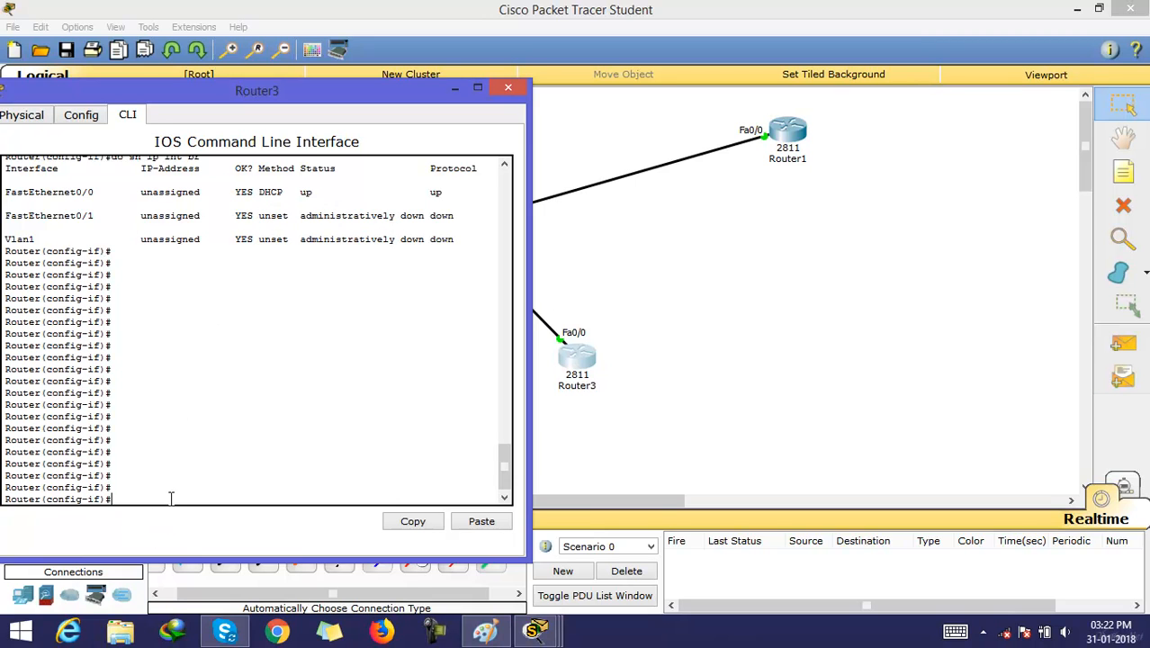
Step: Bring up fresh prompt lines on Router3 and rerun do sh ip int br to recheck FastEthernet0/0's address
key(Return)
key(Return)
key(Return)
key(Return)
key(Return)
key(Return)
key(Return)
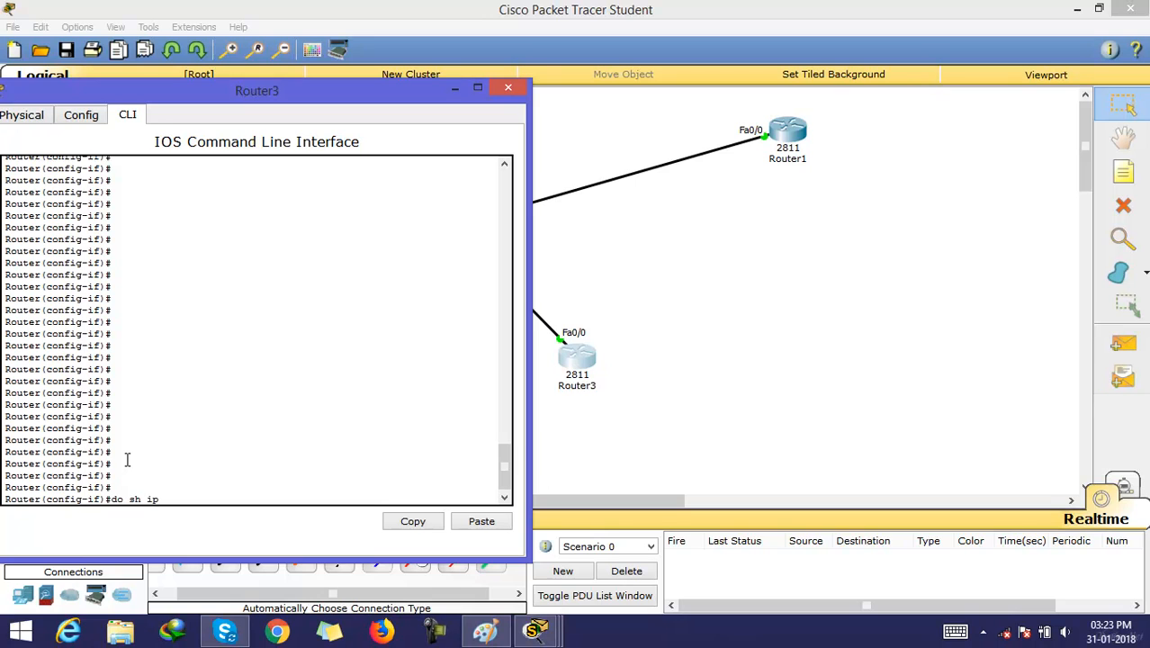
text(nt br)
key(Return)
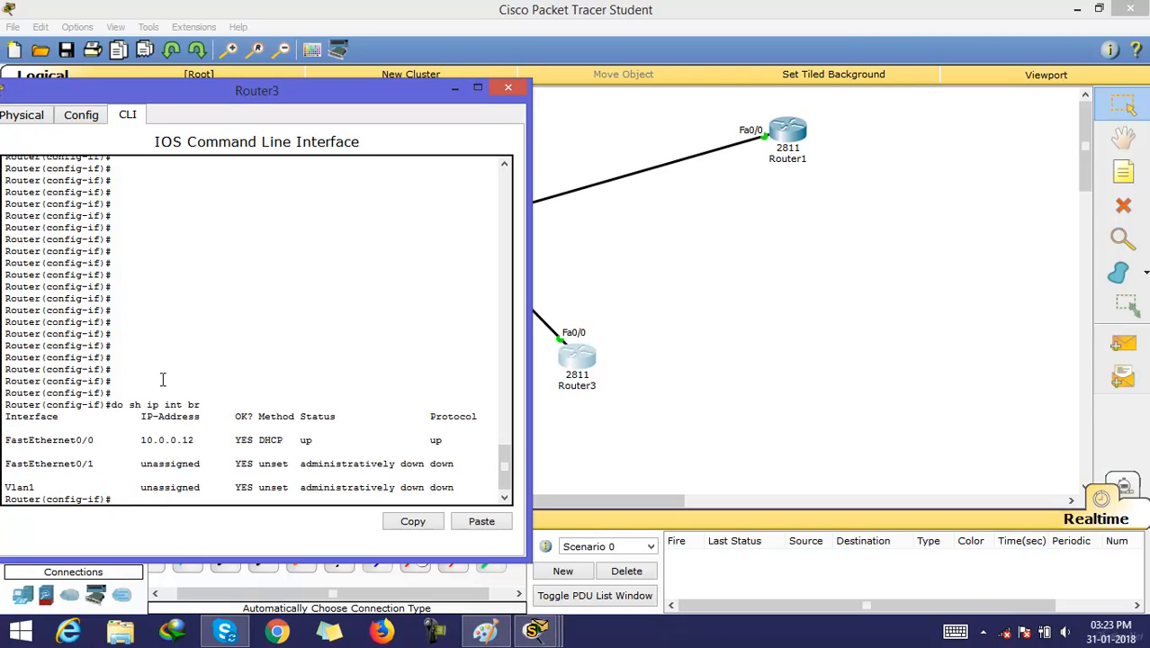
Step: Highlight the FastEthernet0/0 row with its DHCP address in Router3's interface summary and return to the topology workspace
drag(6, 444, 289, 438)
click(258, 435)
drag(272, 440, 289, 440)
click(288, 440)
click(581, 438)
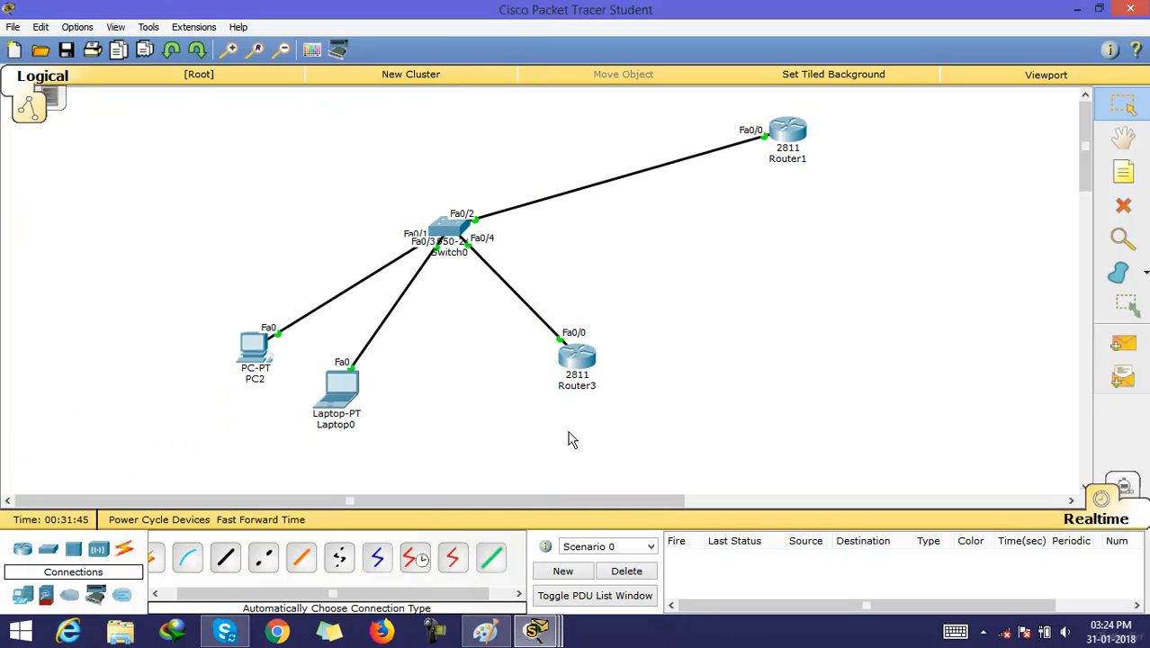